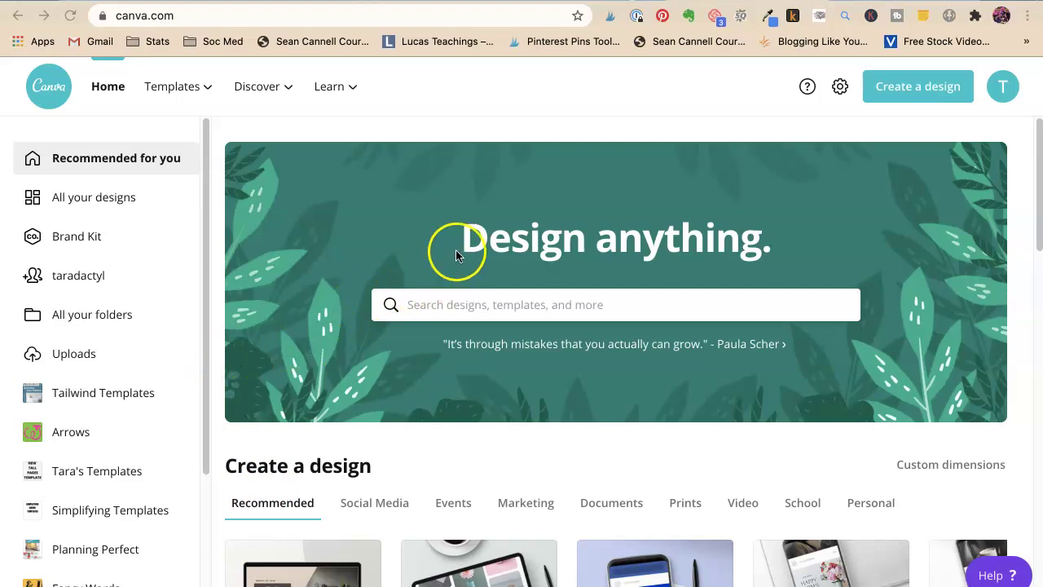
Create a new blank custom-size design of 600 × 900 px.
{"action": "left_click", "coordinate": [421, 99]}
{"action": "left_click", "coordinate": [421, 99]}
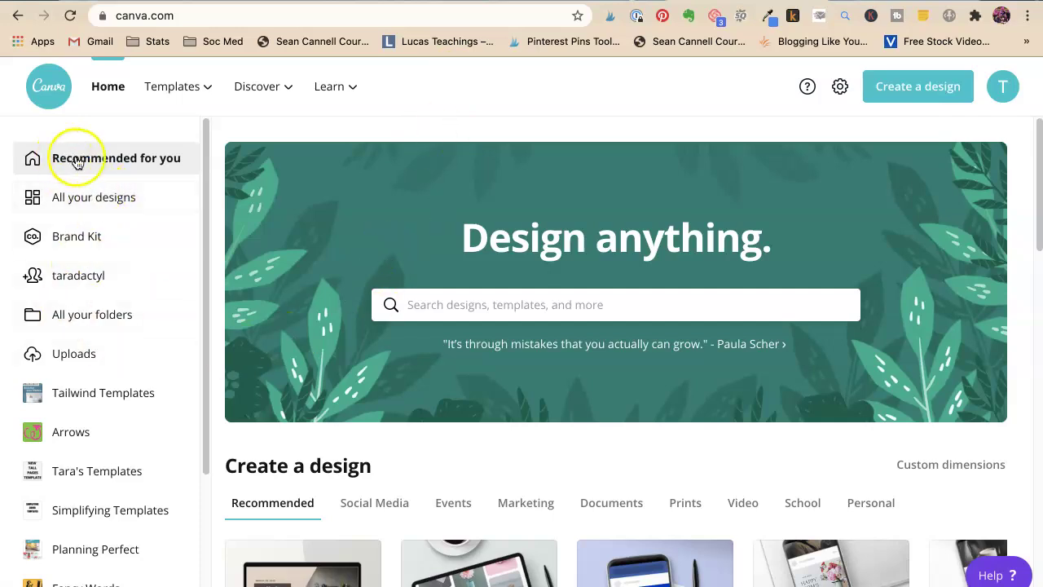
{"action": "left_click", "coordinate": [928, 464]}
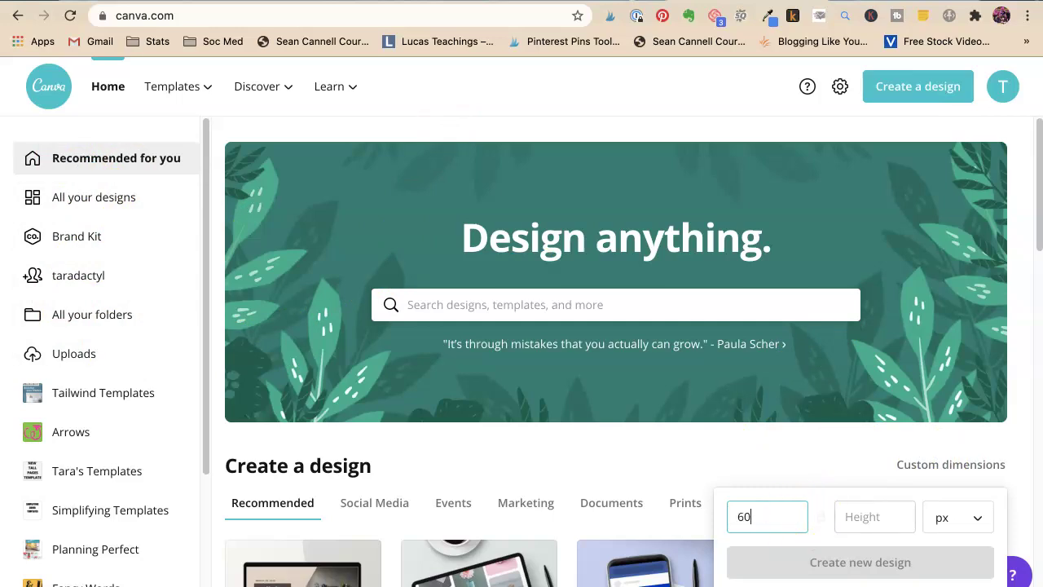
{"action": "type", "text": "900"}
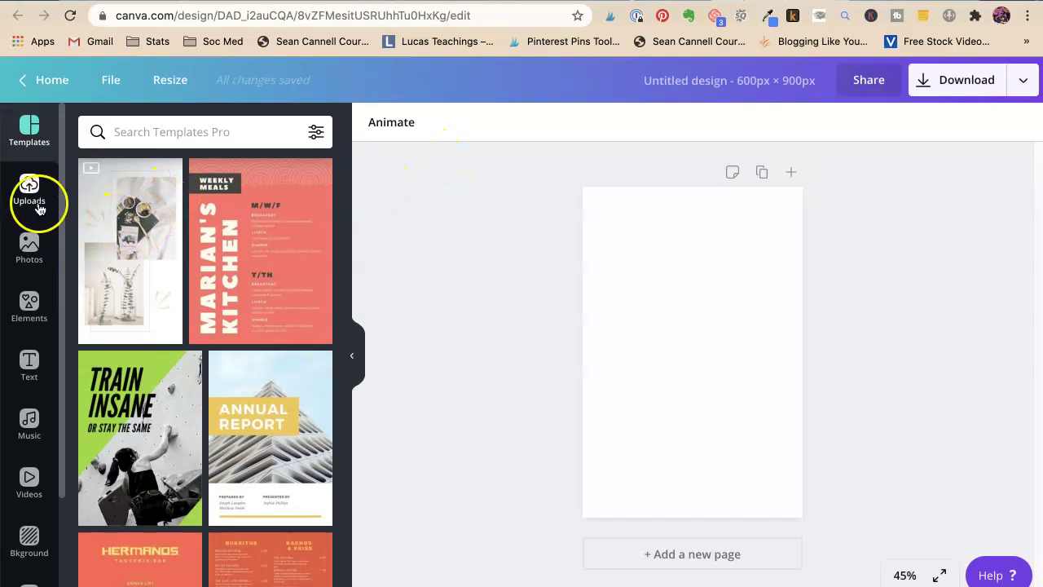
Drag the cowboy-hat mermaid clipart from Uploads onto the page and center it.
{"action": "left_click", "coordinate": [27, 195]}
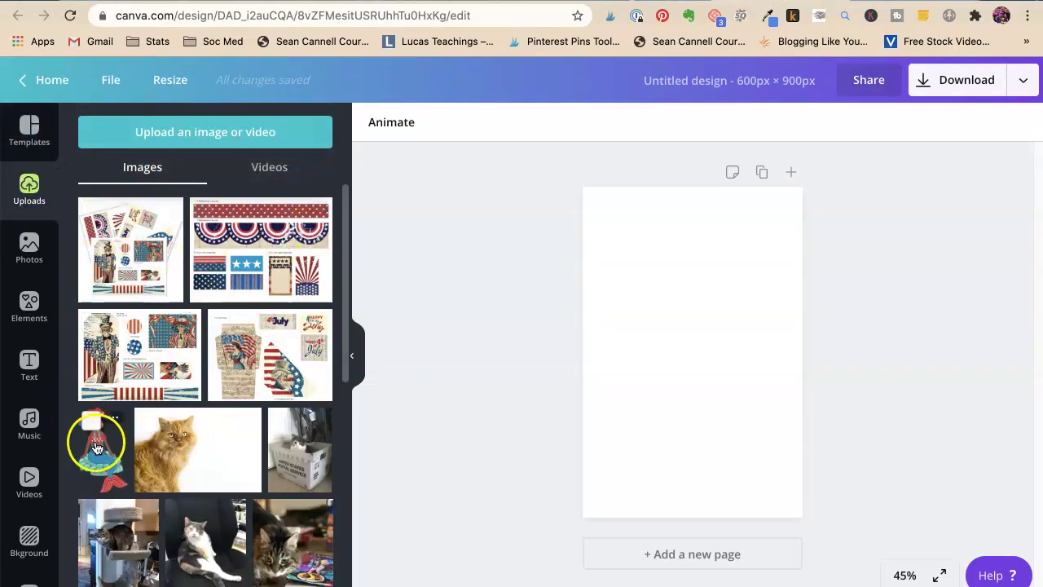
{"action": "left_click_drag", "start_coordinate": [97, 443], "coordinate": [663, 353]}
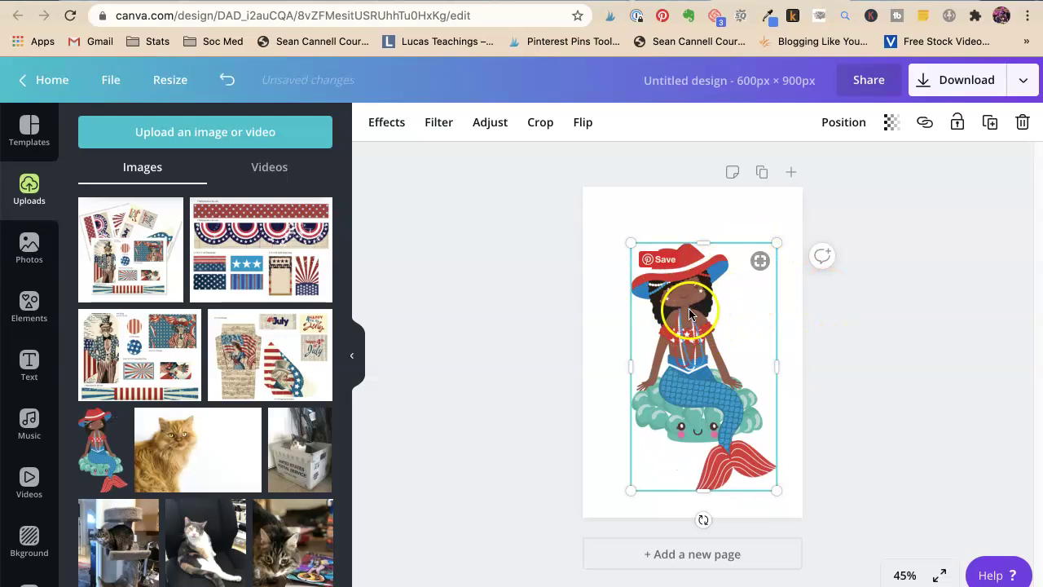
{"action": "left_click_drag", "start_coordinate": [688, 310], "coordinate": [678, 329]}
{"action": "left_click", "coordinate": [859, 338]}
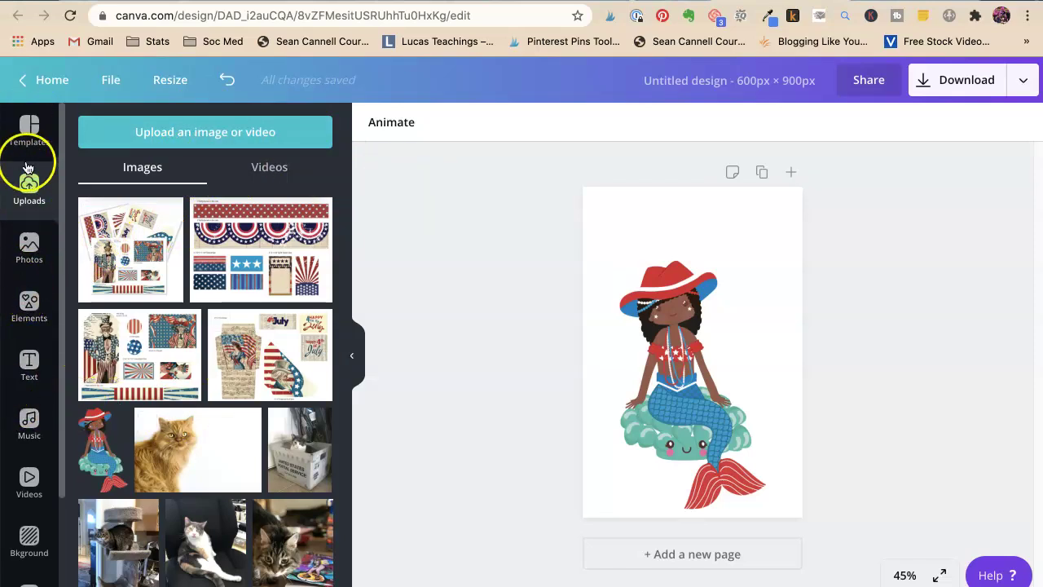
Add a subheading reading cutelittleworkshop.com and place it in the page's bottom-left corner.
{"action": "left_click", "coordinate": [26, 360]}
{"action": "left_click", "coordinate": [162, 270]}
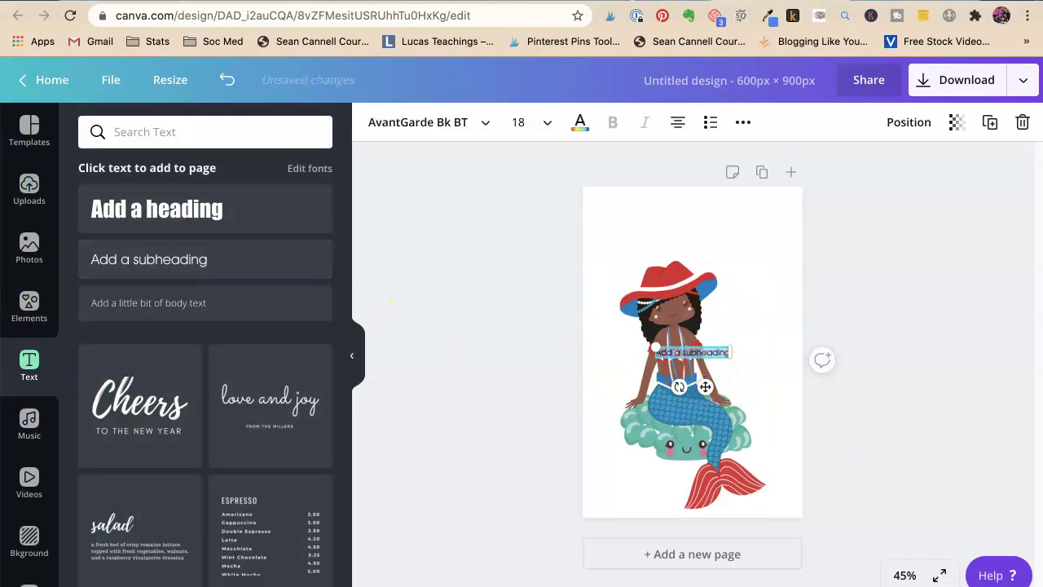
{"action": "key", "text": "BackSpace"}
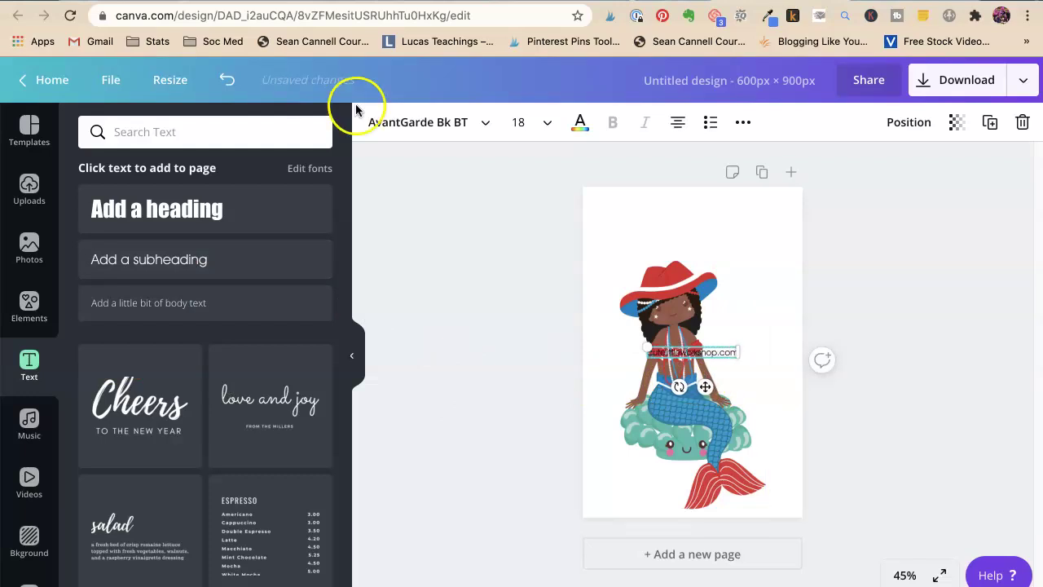
{"action": "left_click", "coordinate": [710, 337]}
{"action": "left_click", "coordinate": [711, 353]}
{"action": "left_click_drag", "start_coordinate": [712, 352], "coordinate": [661, 503]}
{"action": "left_click", "coordinate": [919, 354]}
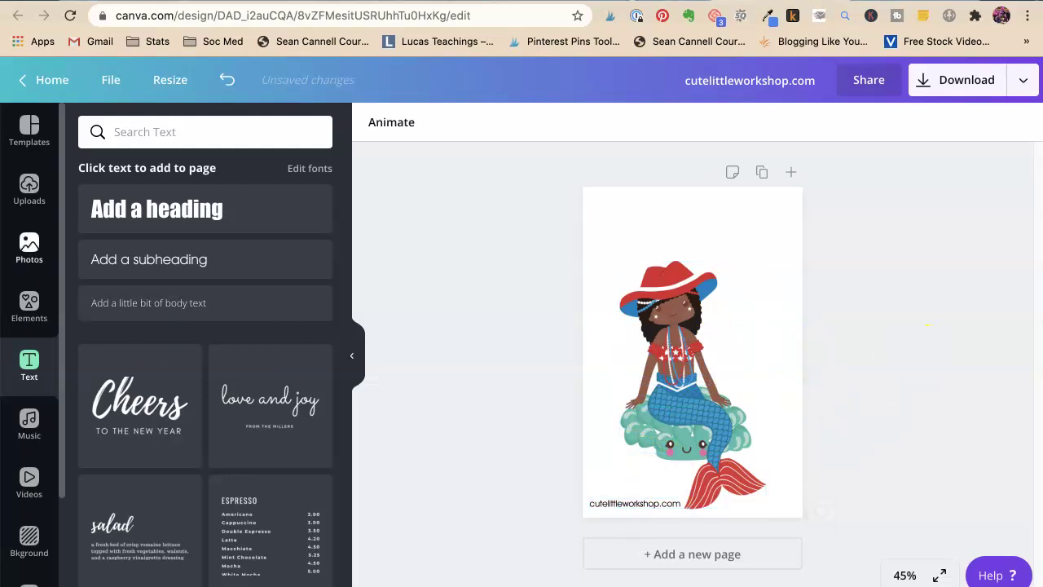
Add a teal square and stretch it into a thin full-width band across the top.
{"action": "left_click", "coordinate": [23, 314]}
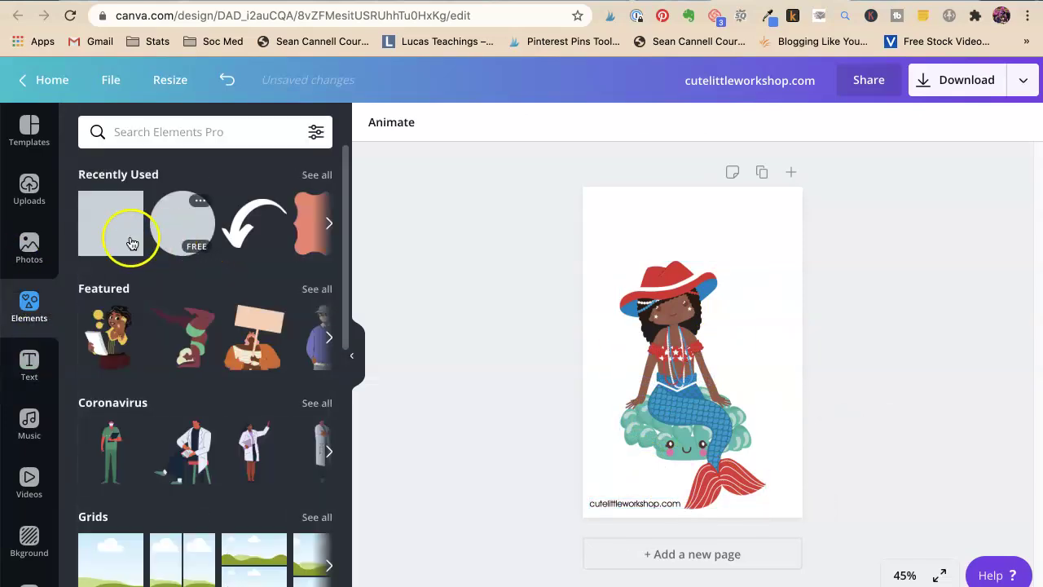
{"action": "left_click", "coordinate": [123, 233]}
{"action": "left_click_drag", "start_coordinate": [639, 356], "coordinate": [631, 274]}
{"action": "left_click_drag", "start_coordinate": [705, 265], "coordinate": [814, 264]}
{"action": "left_click_drag", "start_coordinate": [701, 326], "coordinate": [710, 251]}
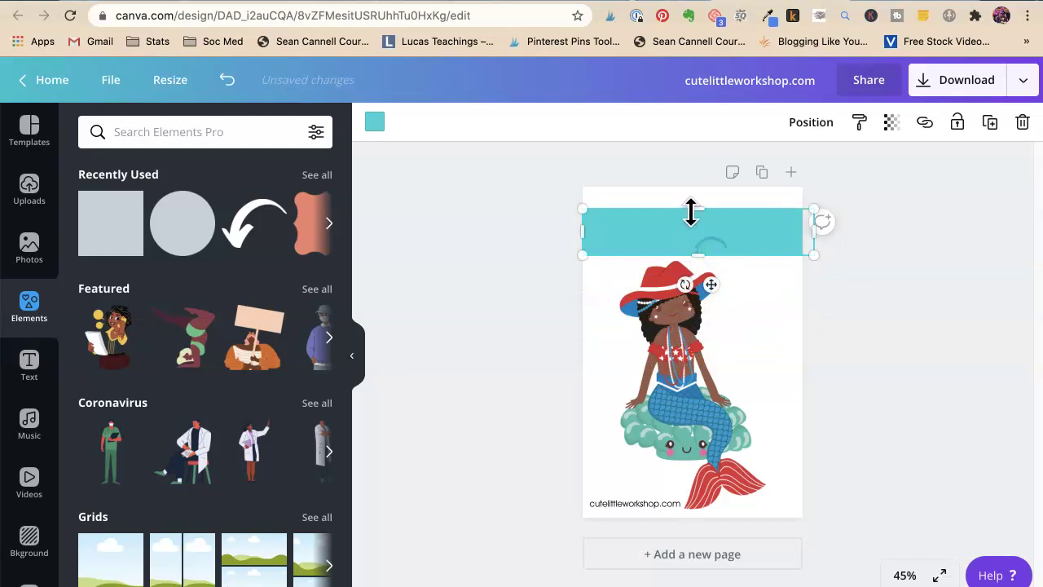
{"action": "left_click_drag", "start_coordinate": [693, 215], "coordinate": [692, 218]}
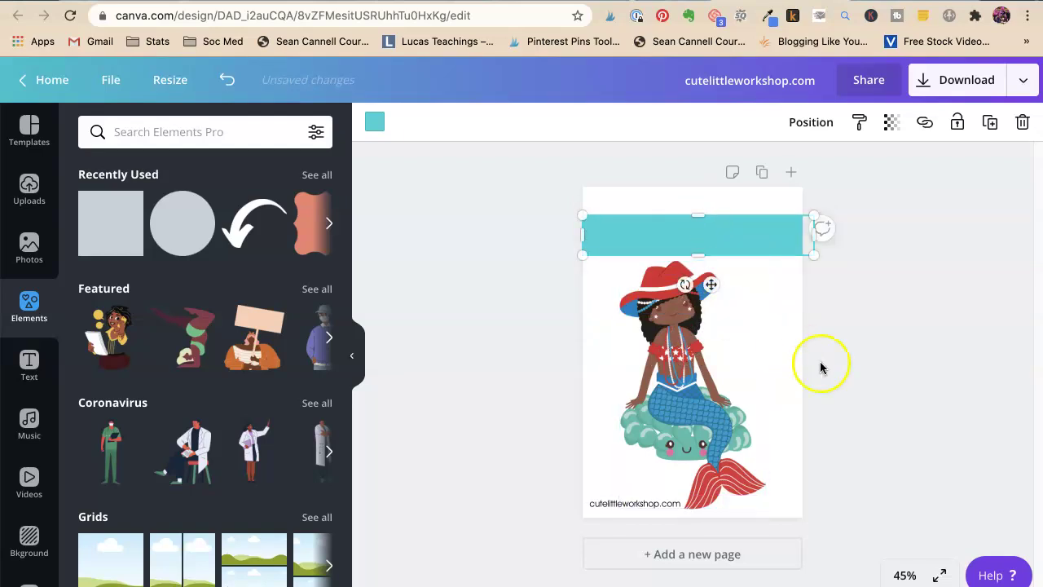
{"action": "left_click", "coordinate": [861, 373]}
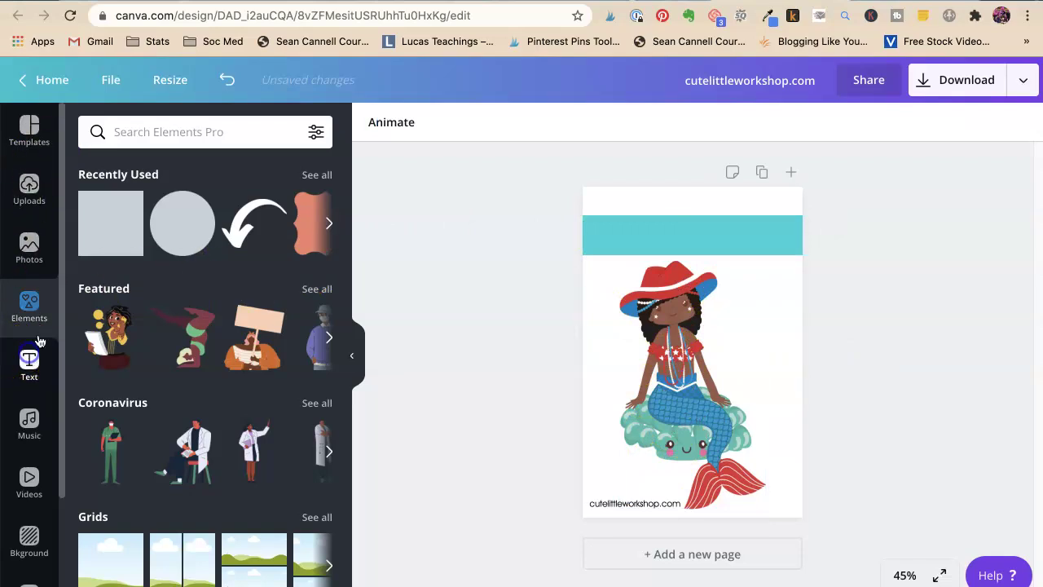
Add a STICKER heading, enlarge it and fit it onto the teal band.
{"action": "left_click", "coordinate": [25, 359]}
{"action": "left_click", "coordinate": [177, 209]}
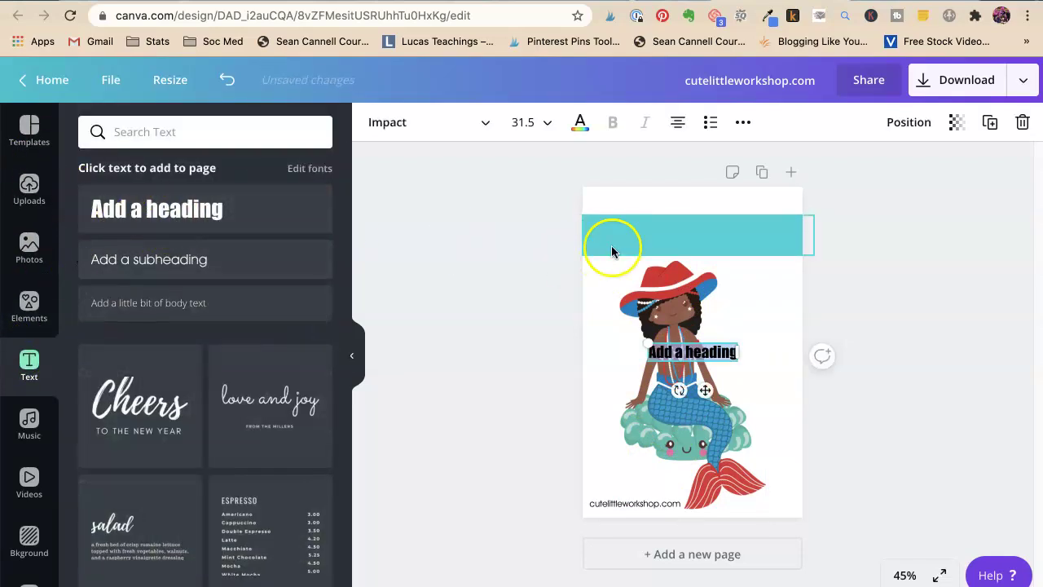
{"action": "type", "text": "STICKE"}
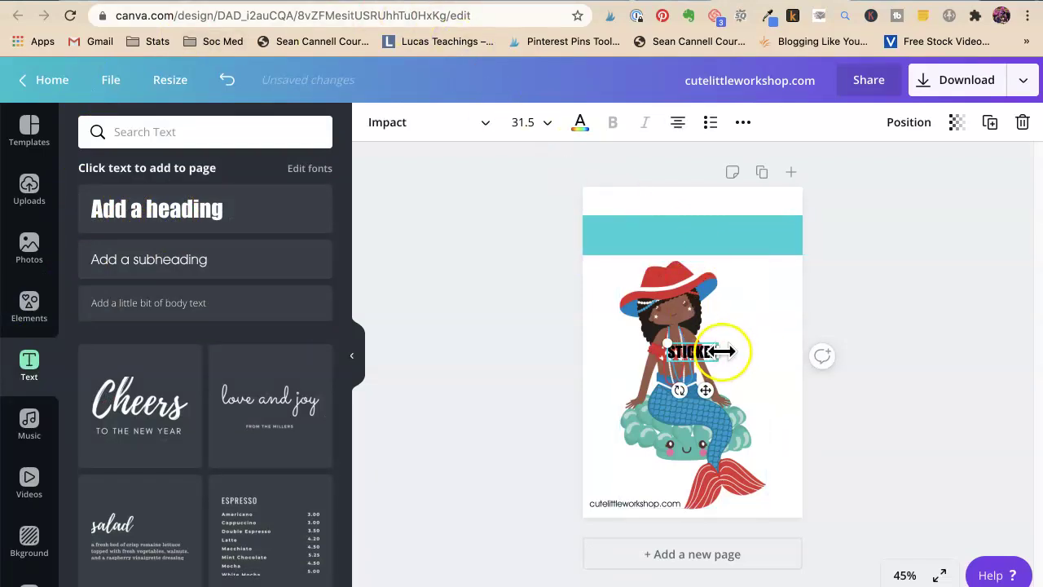
{"action": "left_click_drag", "start_coordinate": [720, 347], "coordinate": [841, 299]}
{"action": "left_click_drag", "start_coordinate": [780, 339], "coordinate": [722, 251]}
{"action": "left_click_drag", "start_coordinate": [782, 273], "coordinate": [702, 241]}
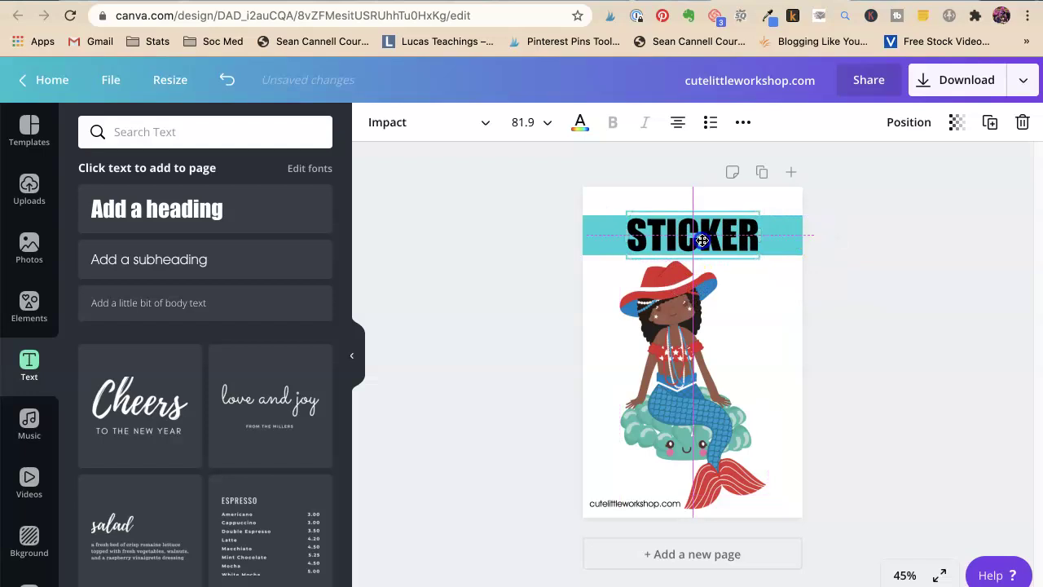
{"action": "left_click", "coordinate": [883, 285]}
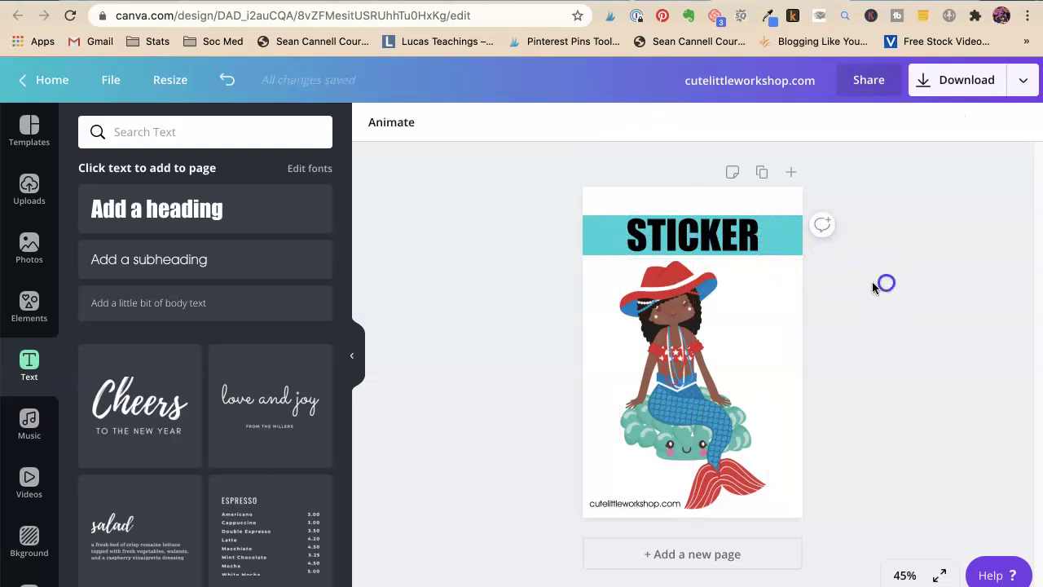
Add a FREE PRINTABLE subheading, enlarge it and place it above STICKER.
{"action": "left_click", "coordinate": [120, 261]}
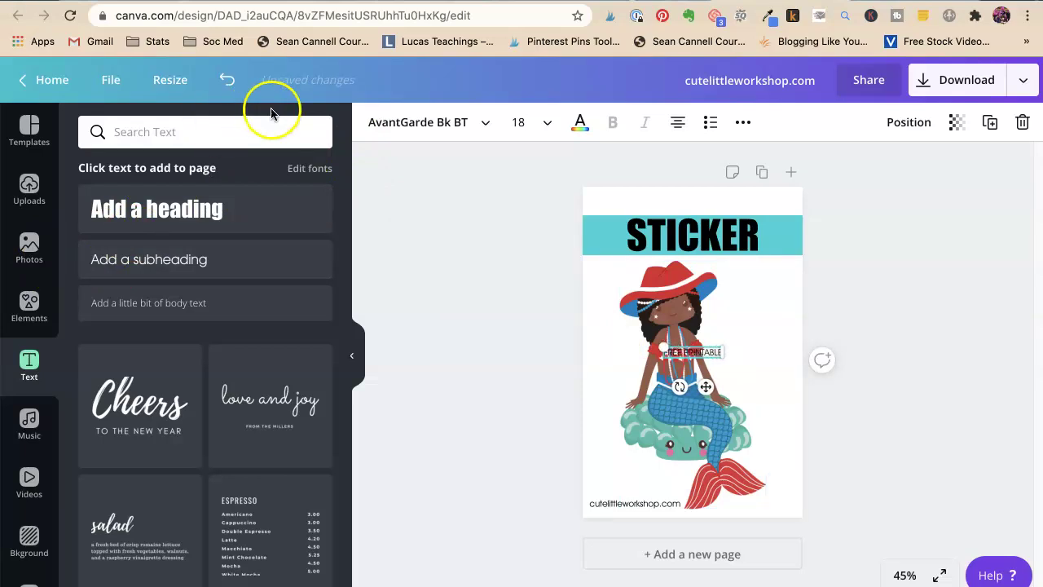
{"action": "left_click_drag", "start_coordinate": [722, 344], "coordinate": [831, 290]}
{"action": "left_click", "coordinate": [960, 329]}
{"action": "left_click_drag", "start_coordinate": [797, 347], "coordinate": [738, 205]}
{"action": "left_click", "coordinate": [871, 265]}
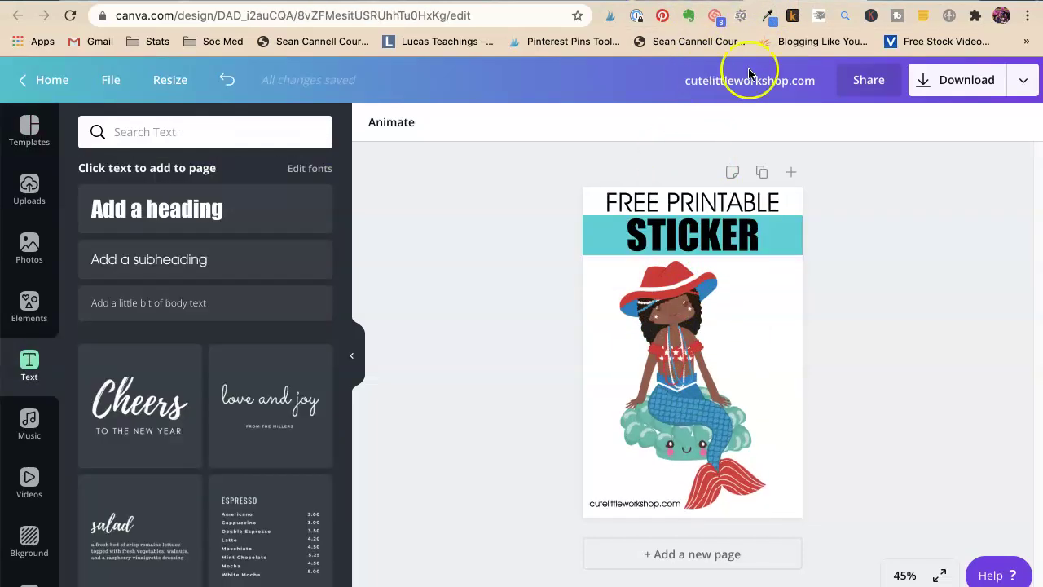
Nudge the mermaid illustration a little to the right beneath the STICKER band.
{"action": "left_click_drag", "start_coordinate": [671, 431], "coordinate": [687, 436]}
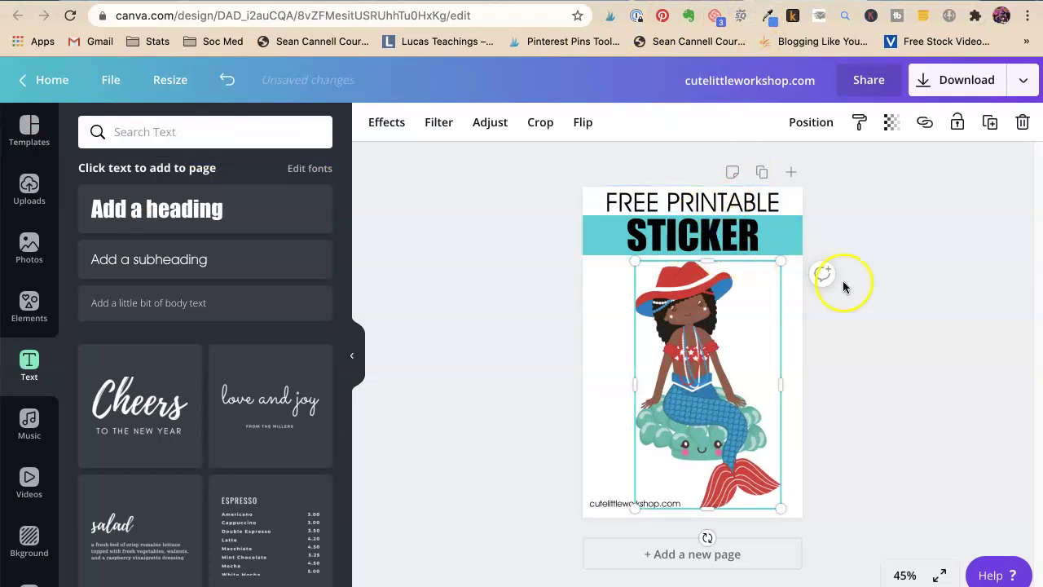
Copy the pin page four times for five identical pages, then return to Page 1.
{"action": "left_click", "coordinate": [913, 312]}
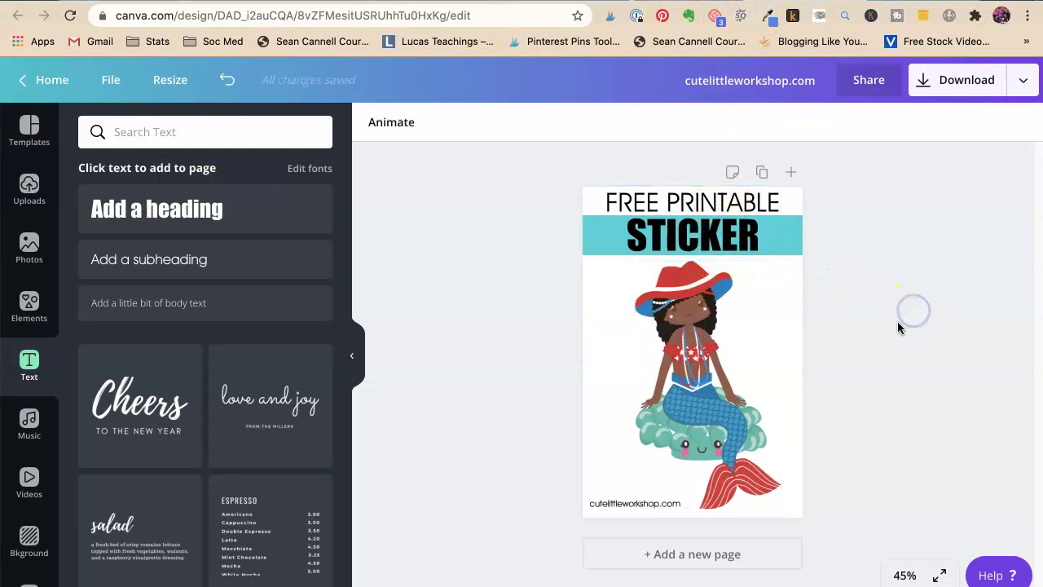
{"action": "left_click", "coordinate": [761, 174]}
{"action": "left_click", "coordinate": [743, 174]}
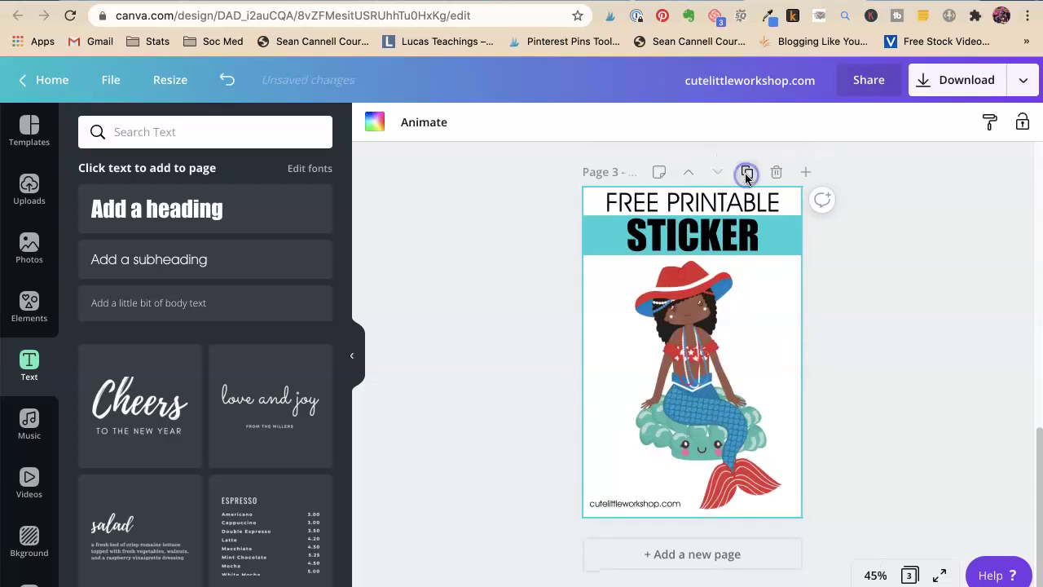
{"action": "left_click", "coordinate": [747, 174]}
{"action": "left_click", "coordinate": [745, 173]}
{"action": "scroll", "coordinate": [892, 304], "scroll_direction": "up", "scroll_amount": 10}
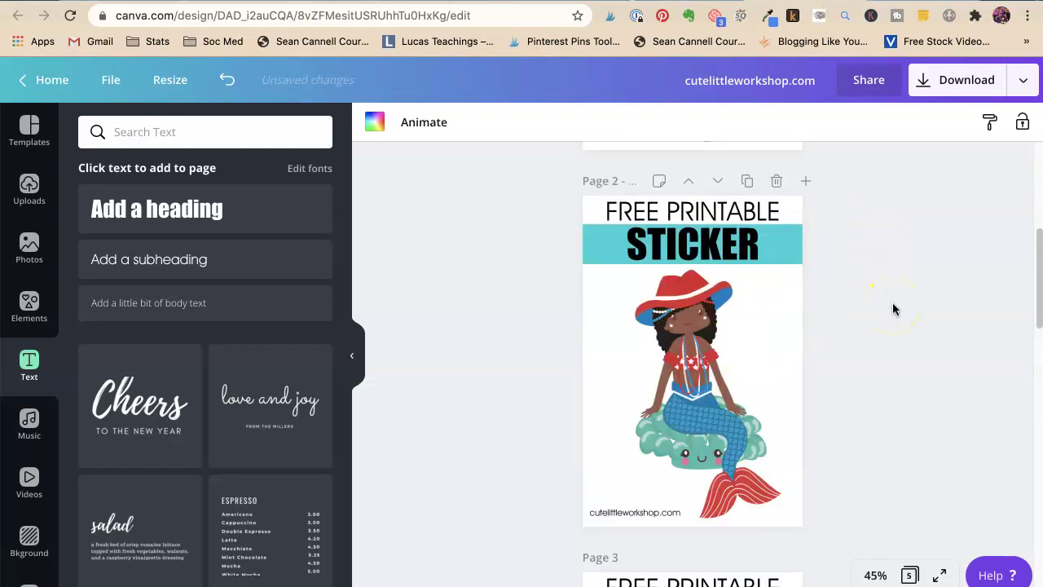
{"action": "scroll", "coordinate": [893, 304], "scroll_direction": "up", "scroll_amount": 4}
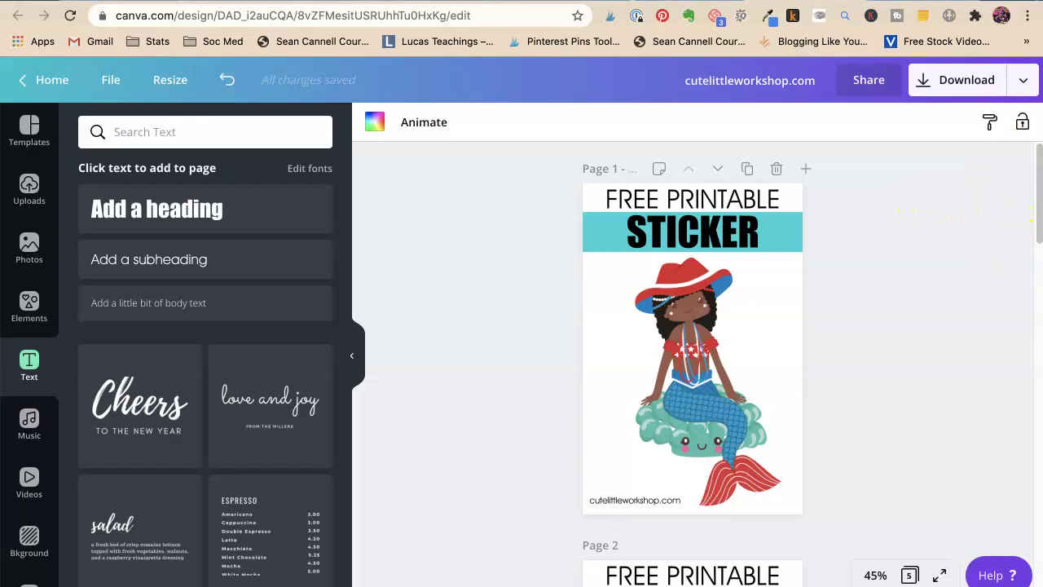
Delete the TextEdit note's first two lines and push its window aside to reveal Canva.
{"action": "key", "text": "super+Tab"}
{"action": "left_click_drag", "start_coordinate": [1042, 28], "coordinate": [982, 87]}
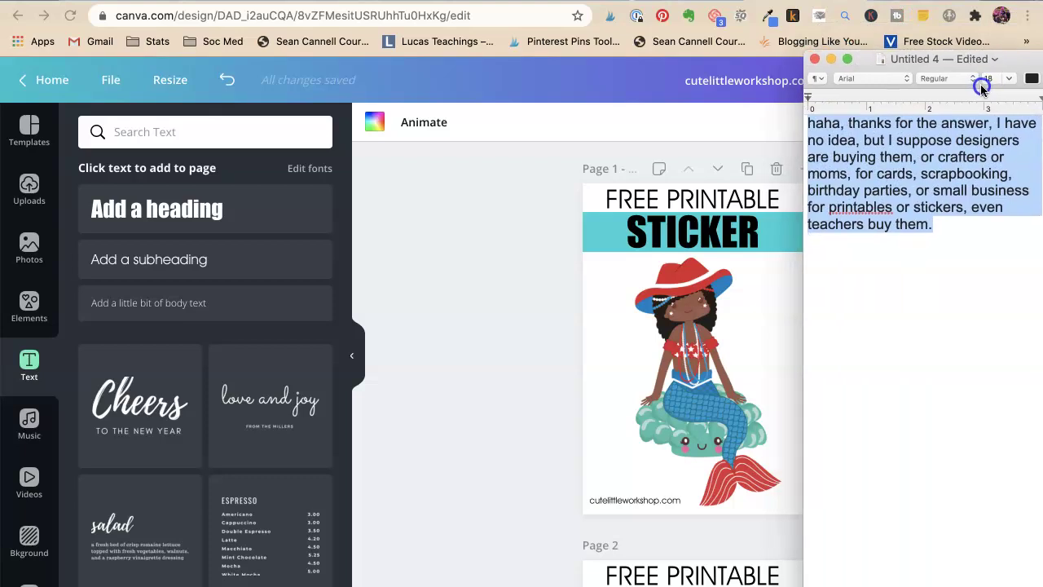
{"action": "left_click", "coordinate": [932, 321]}
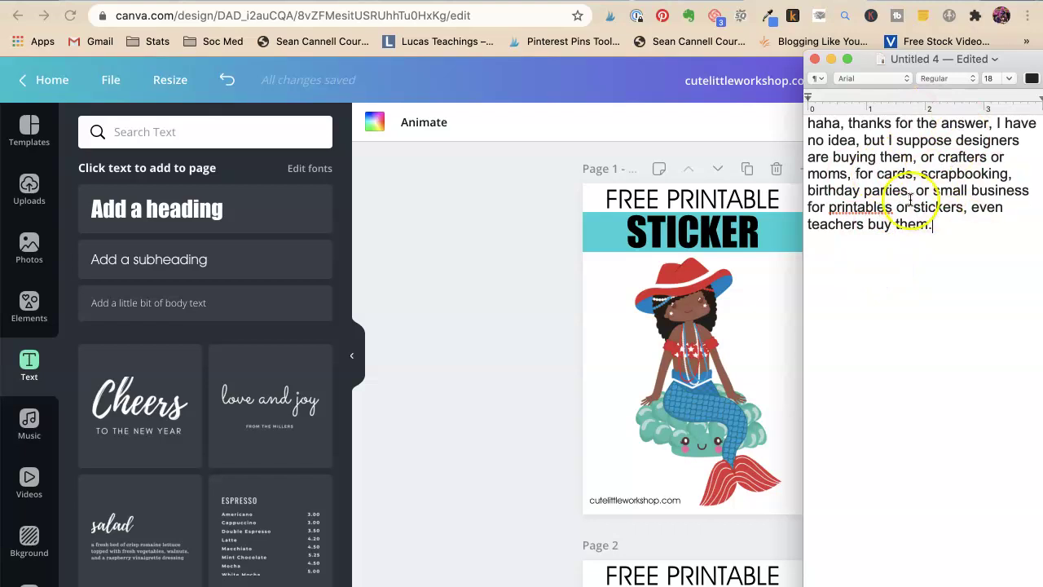
{"action": "left_click_drag", "start_coordinate": [1020, 140], "coordinate": [797, 127]}
{"action": "key", "text": "BackSpace"}
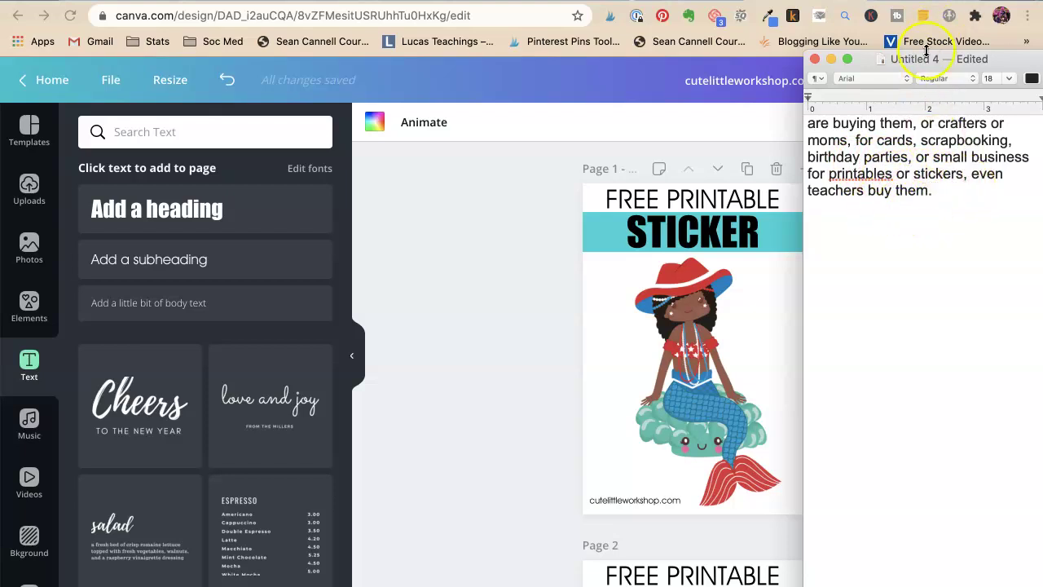
{"action": "left_click_drag", "start_coordinate": [1008, 64], "coordinate": [1042, 0]}
{"action": "left_click", "coordinate": [853, 288]}
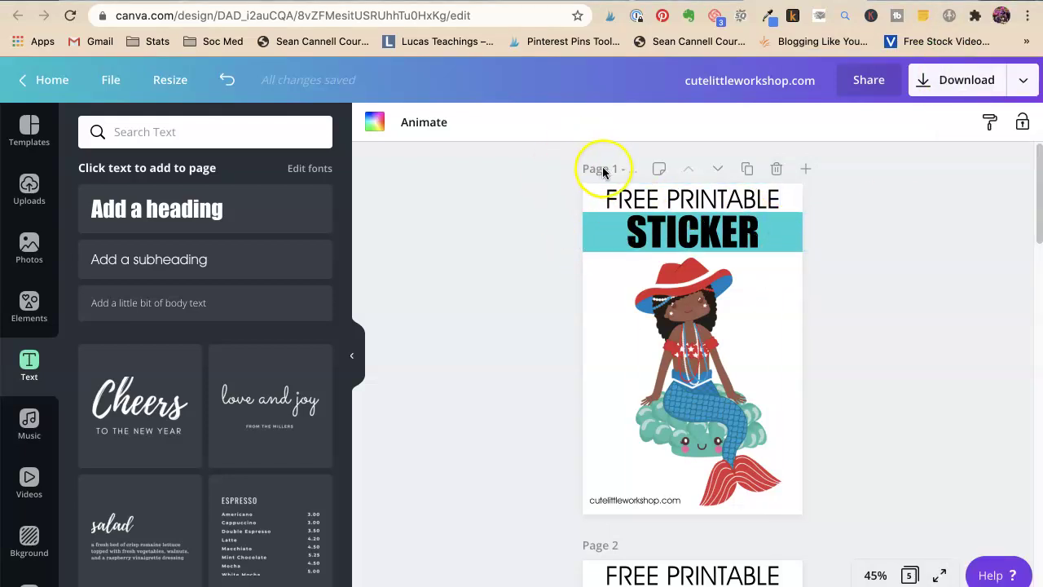
On page 2, retype the headings as FREE GRAPHIC and FOR TEACHERS.
{"action": "scroll", "coordinate": [517, 323], "scroll_direction": "down", "scroll_amount": 3}
{"action": "left_click", "coordinate": [683, 330]}
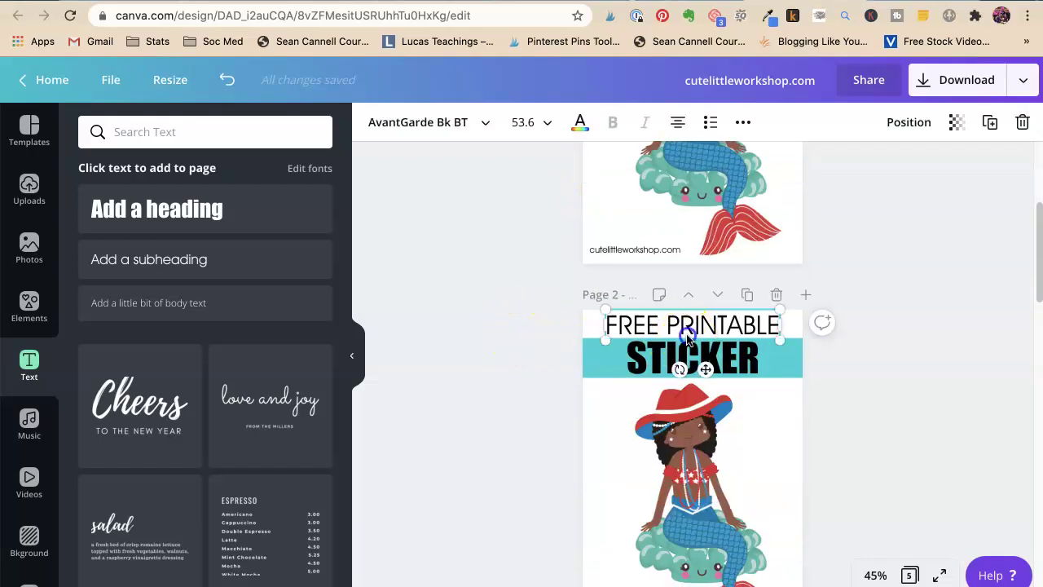
{"action": "left_click", "coordinate": [683, 331]}
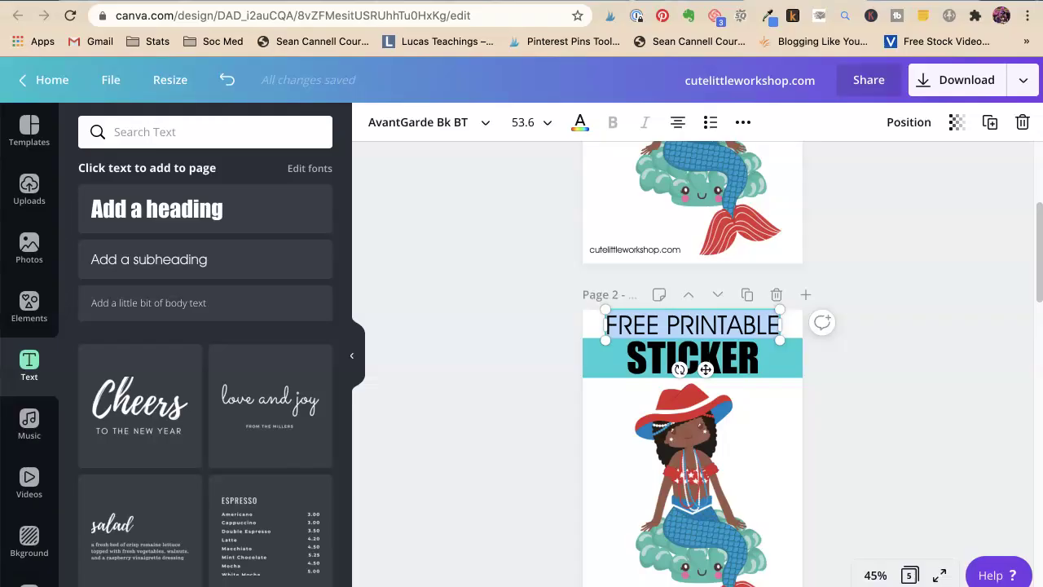
{"action": "type", "text": "FREE"}
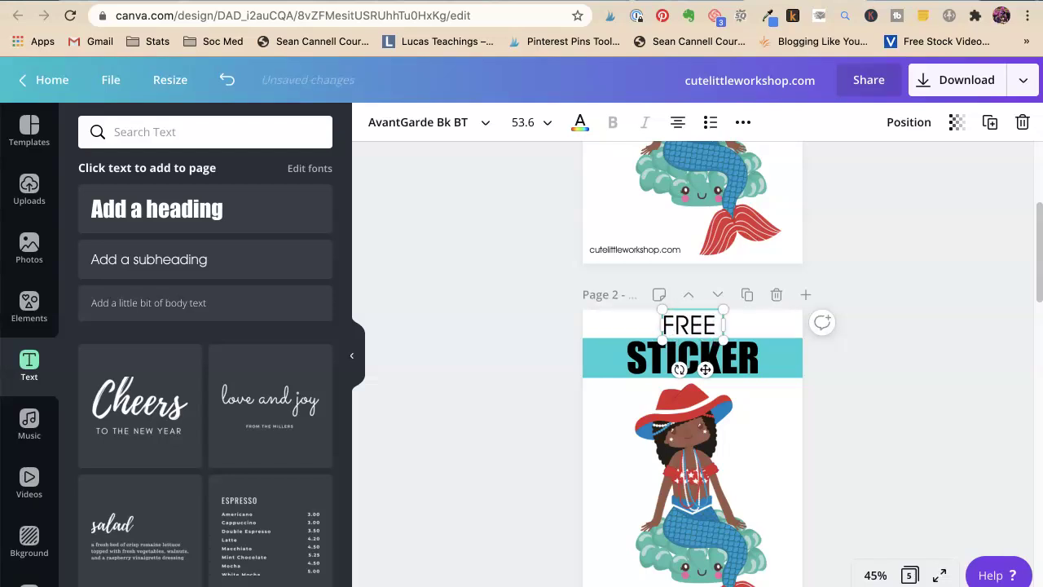
{"action": "type", "text": " GRAPHC"}
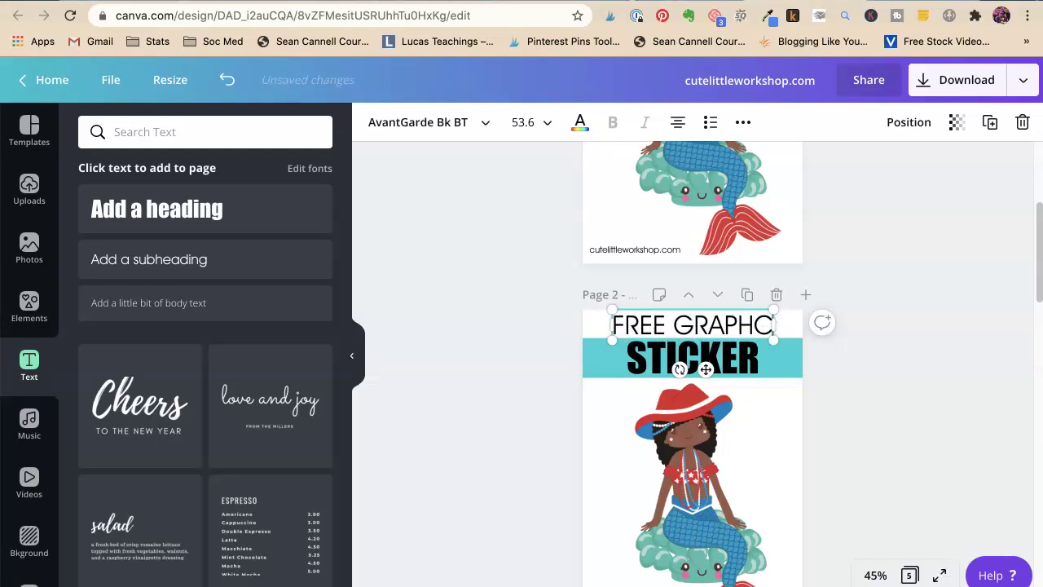
{"action": "key", "text": "BackSpace"}
{"action": "type", "text": "IC"}
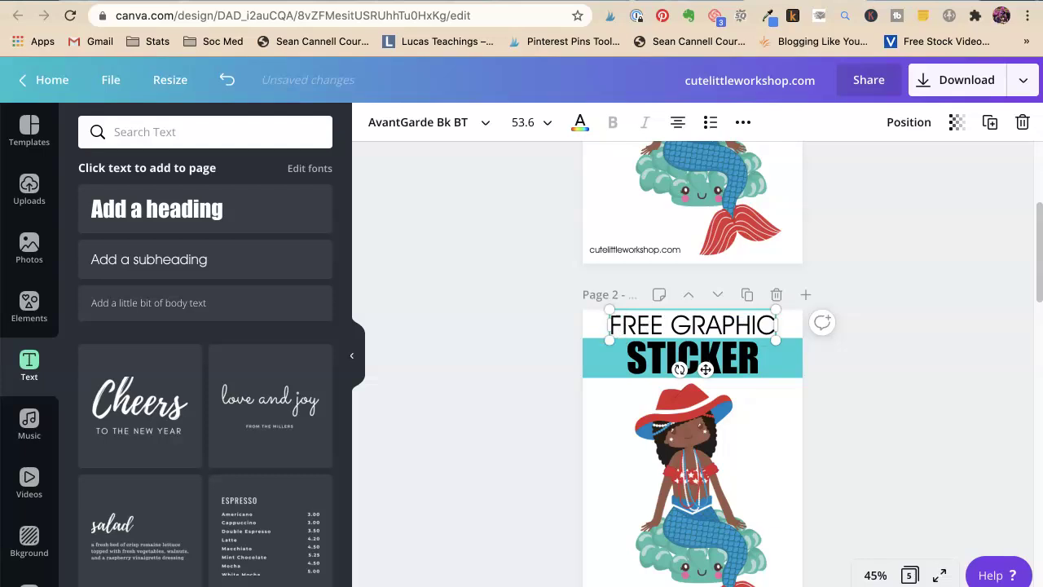
{"action": "left_click", "coordinate": [732, 356]}
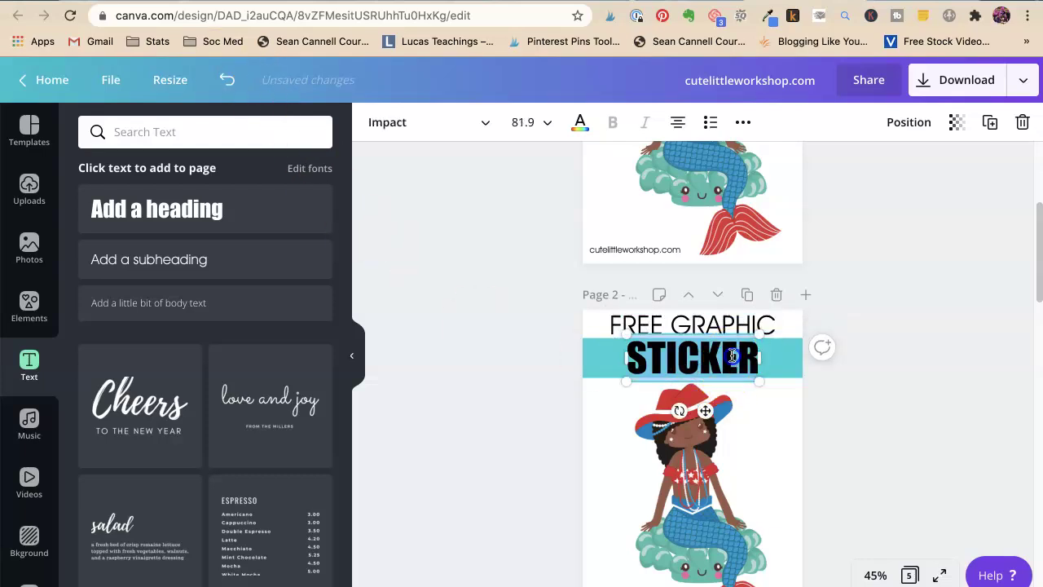
{"action": "type", "text": "FOR TE"}
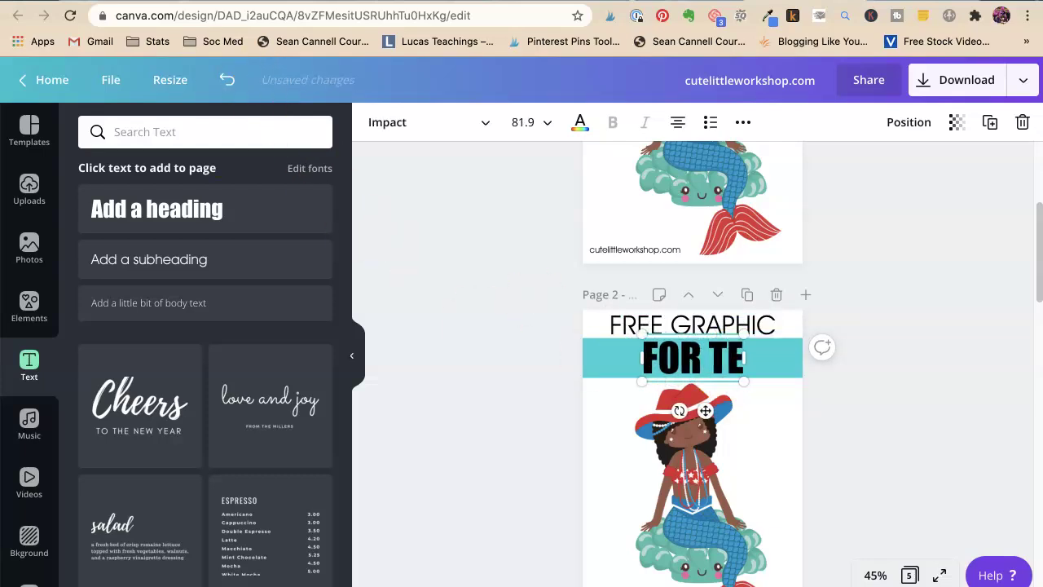
{"action": "type", "text": "ACHERS"}
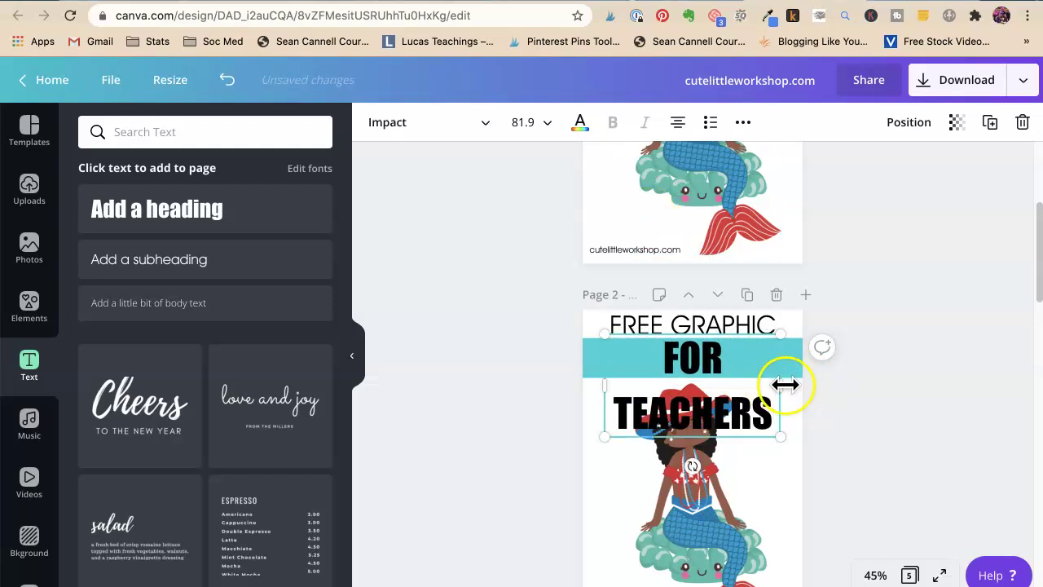
Widen FOR TEACHERS to the page edges, set it to size 70 and nudge it down.
{"action": "left_click_drag", "start_coordinate": [785, 384], "coordinate": [804, 382]}
{"action": "left_click", "coordinate": [608, 391]}
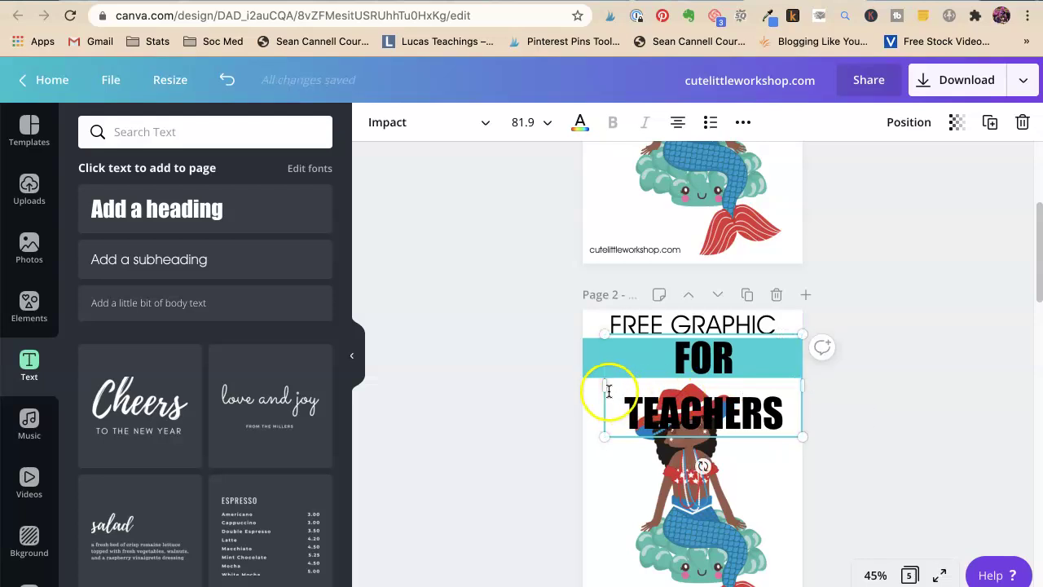
{"action": "left_click_drag", "start_coordinate": [599, 388], "coordinate": [581, 389]}
{"action": "left_click", "coordinate": [513, 120]}
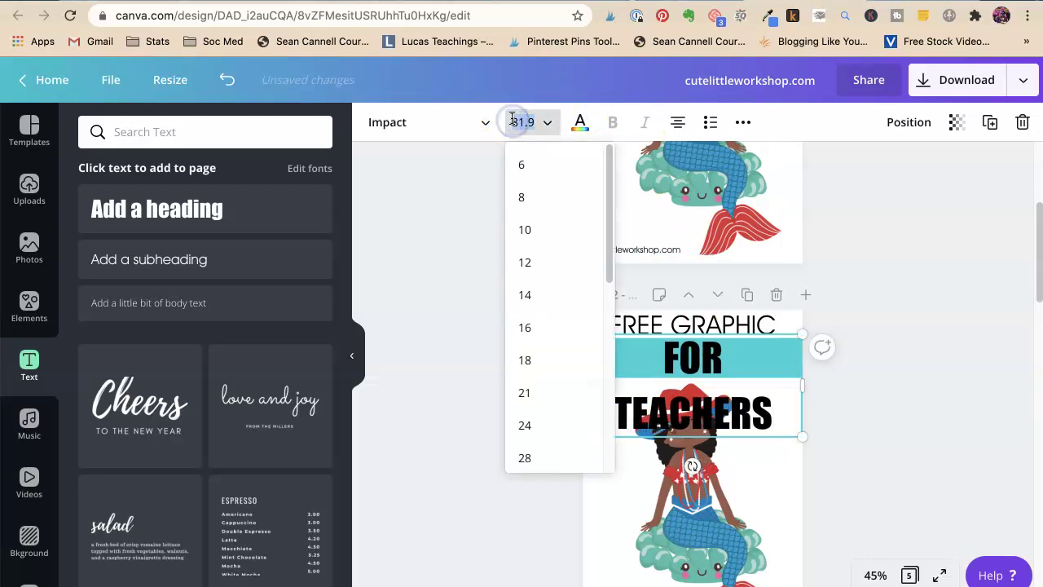
{"action": "type", "text": "70"}
{"action": "key", "text": "Return"}
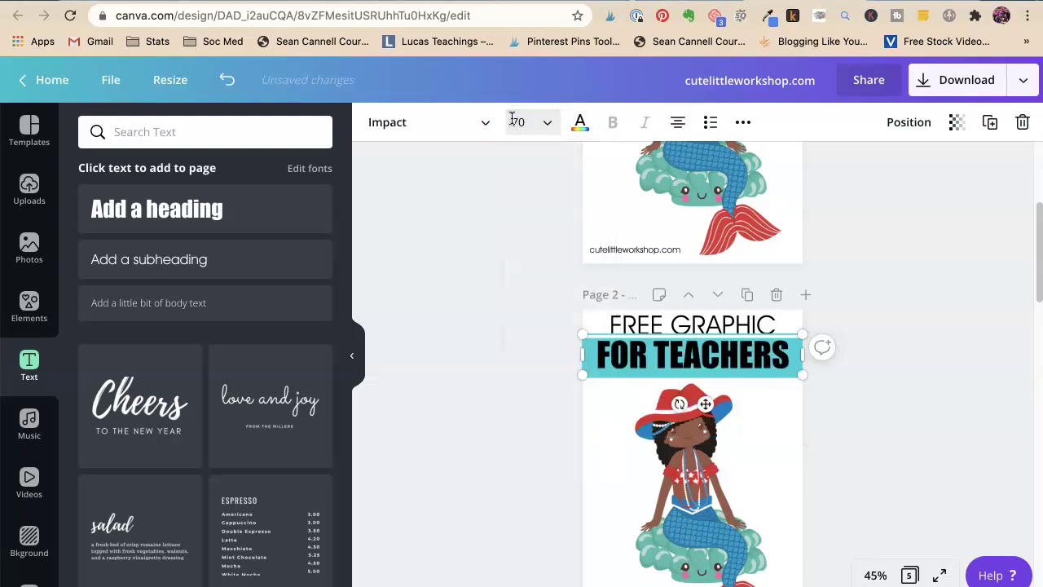
{"action": "left_click", "coordinate": [917, 397]}
{"action": "left_click_drag", "start_coordinate": [710, 355], "coordinate": [722, 359]}
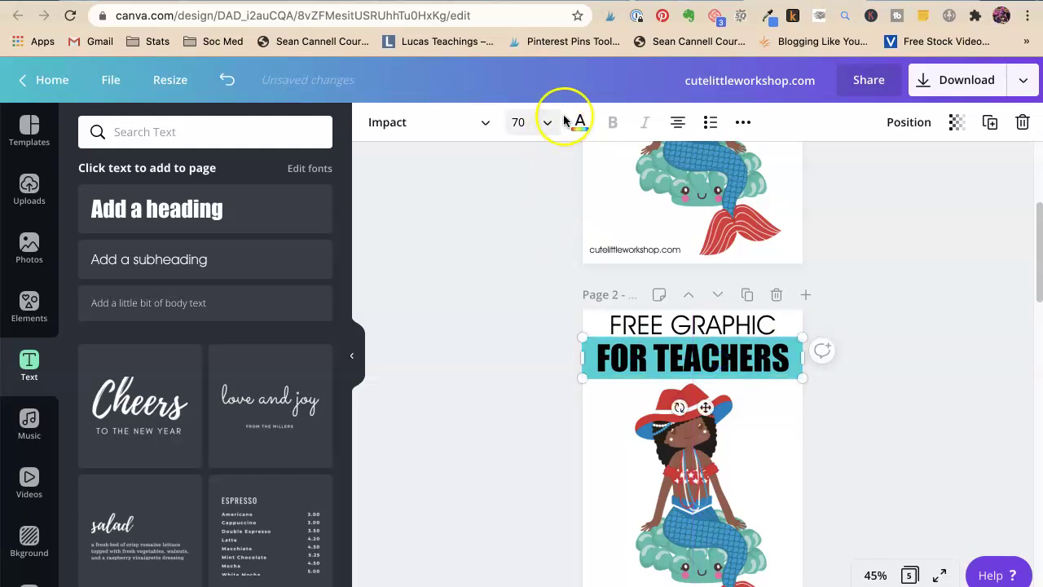
Make the FOR TEACHERS text white and change the teal band to red.
{"action": "left_click", "coordinate": [580, 122]}
{"action": "left_click", "coordinate": [187, 290]}
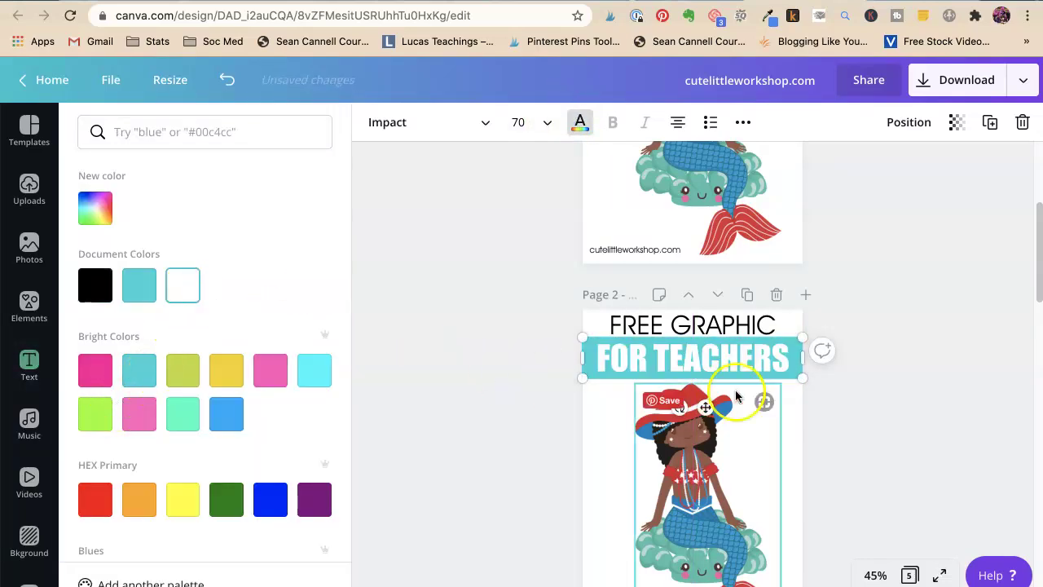
{"action": "left_click", "coordinate": [908, 381]}
{"action": "left_click", "coordinate": [792, 373]}
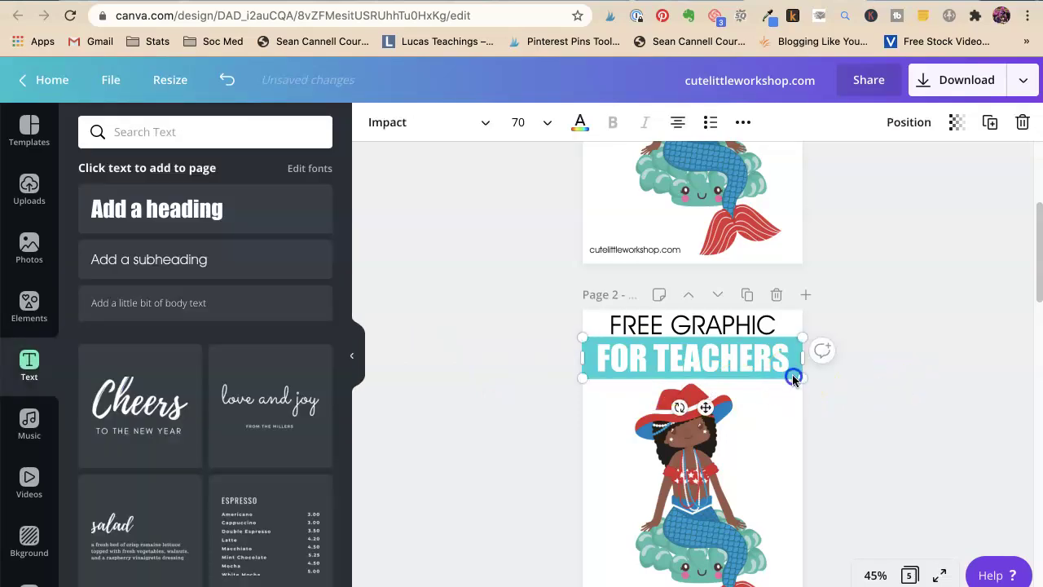
{"action": "left_click", "coordinate": [630, 344]}
{"action": "left_click", "coordinate": [374, 121]}
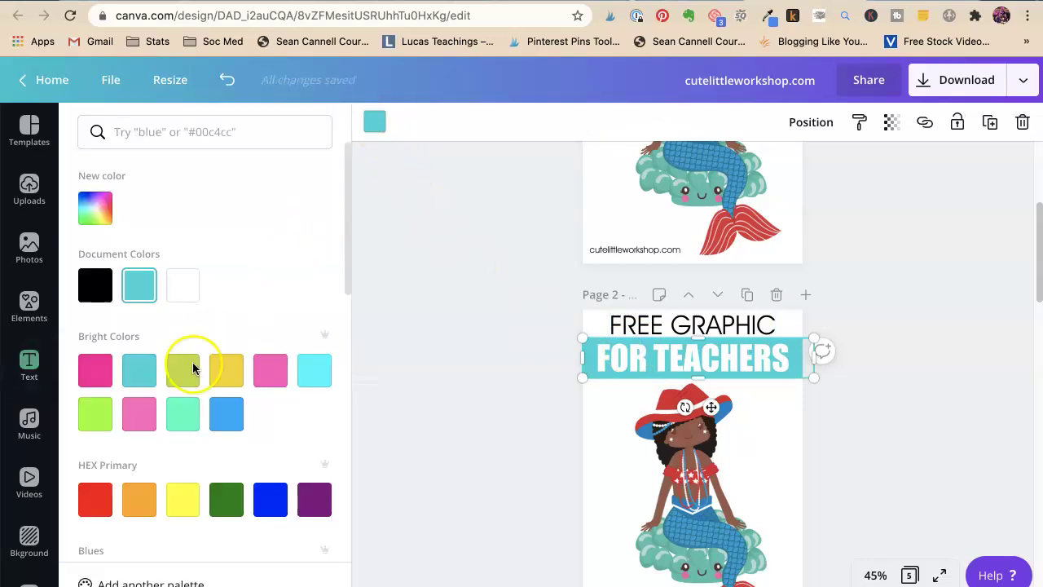
{"action": "scroll", "coordinate": [171, 416], "scroll_direction": "down", "scroll_amount": 10}
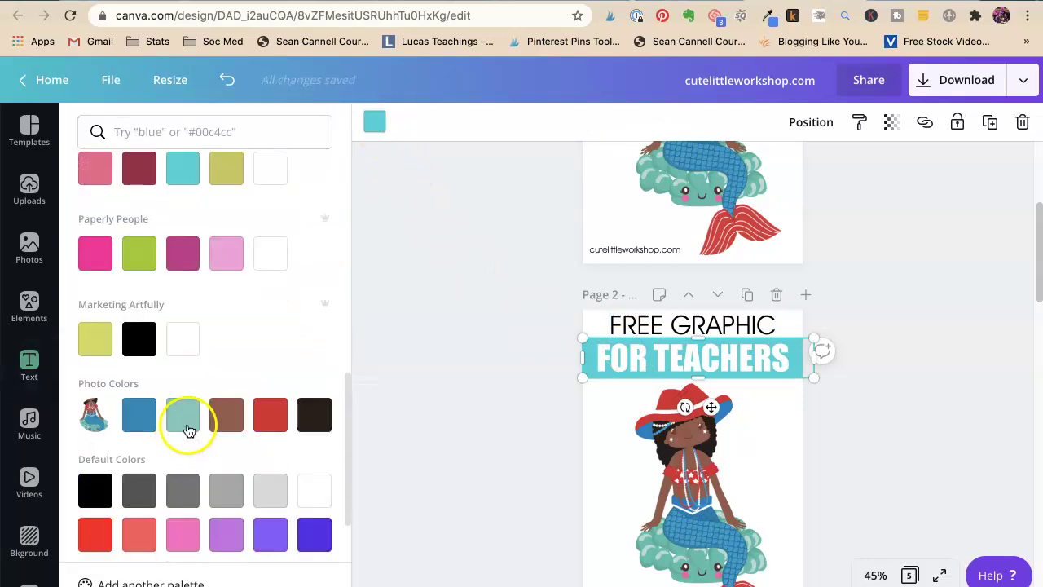
{"action": "left_click", "coordinate": [269, 415]}
{"action": "left_click", "coordinate": [466, 311]}
{"action": "left_click", "coordinate": [870, 412]}
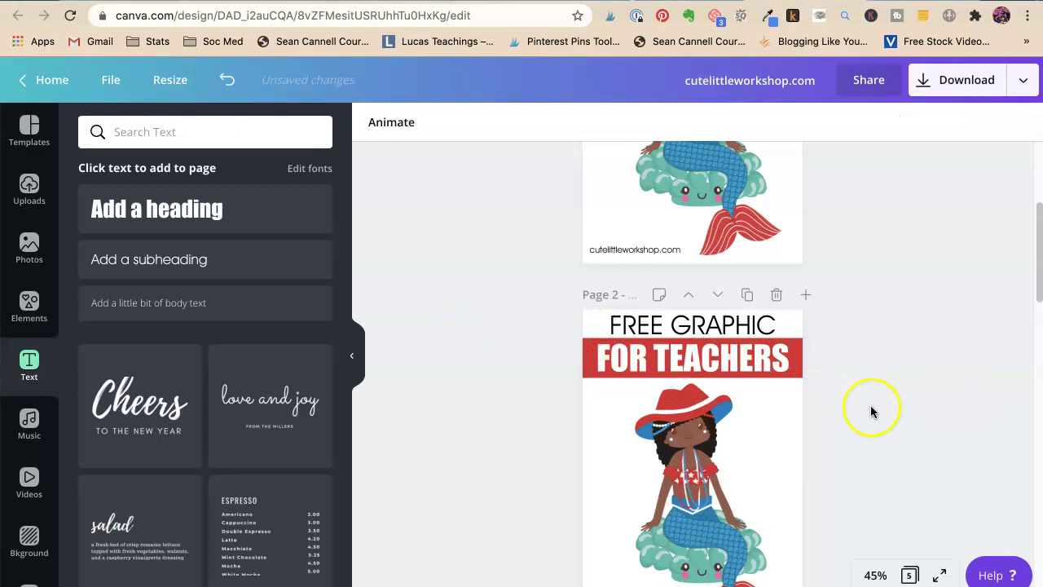
Enlarge the mermaid image and move it to the page's left edge.
{"action": "scroll", "coordinate": [870, 412], "scroll_direction": "down", "scroll_amount": 4}
{"action": "left_click", "coordinate": [674, 354]}
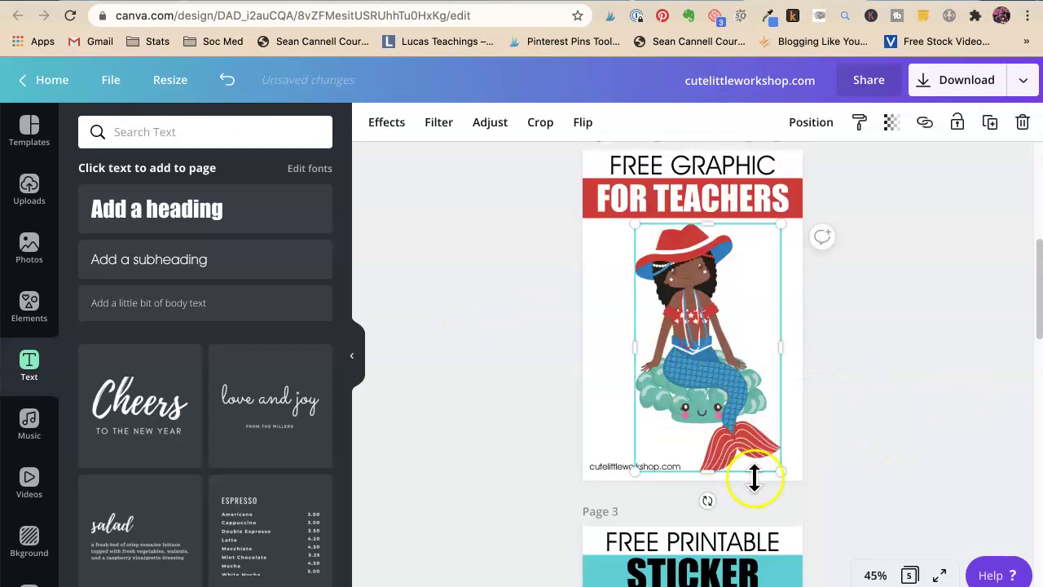
{"action": "left_click_drag", "start_coordinate": [786, 473], "coordinate": [790, 487]}
{"action": "left_click_drag", "start_coordinate": [695, 356], "coordinate": [661, 342]}
{"action": "left_click", "coordinate": [695, 362]}
{"action": "left_click", "coordinate": [758, 405]}
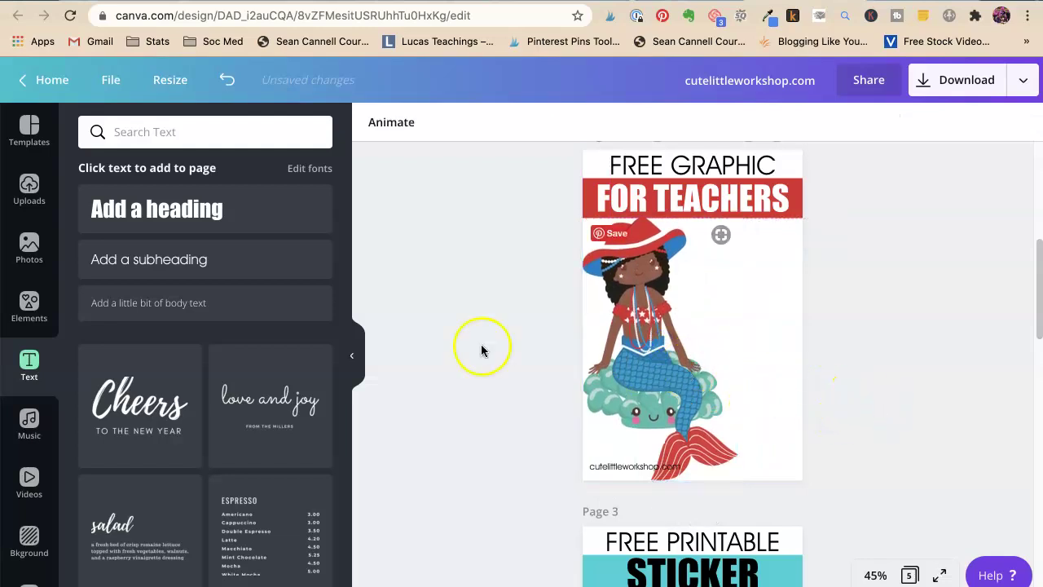
Place a blue circle beside the mermaid on page 2 and shrink it to fit.
{"action": "left_click", "coordinate": [28, 308]}
{"action": "left_click_drag", "start_coordinate": [182, 221], "coordinate": [751, 306]}
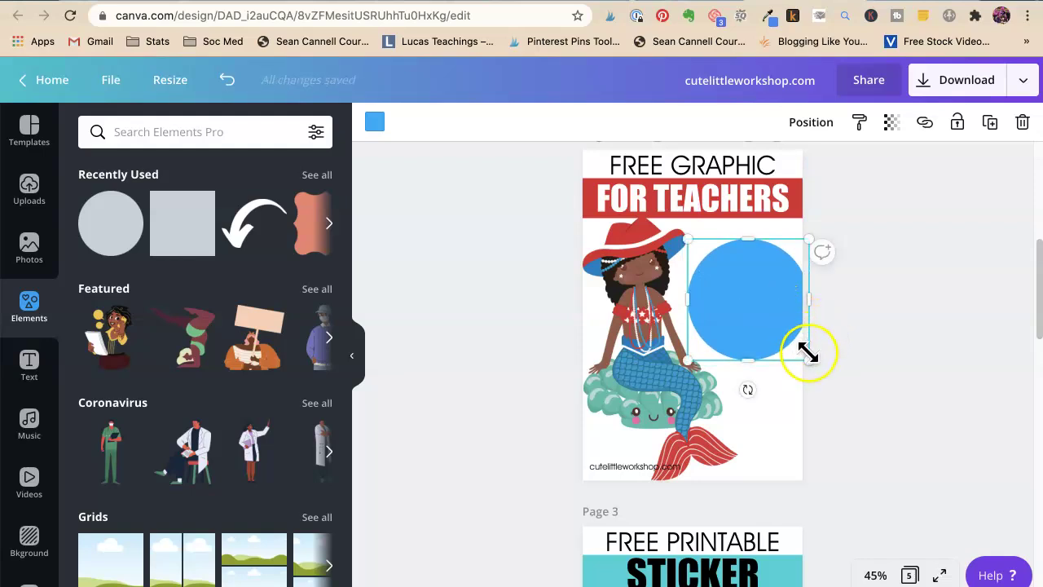
{"action": "left_click_drag", "start_coordinate": [807, 350], "coordinate": [789, 341]}
{"action": "left_click", "coordinate": [877, 337]}
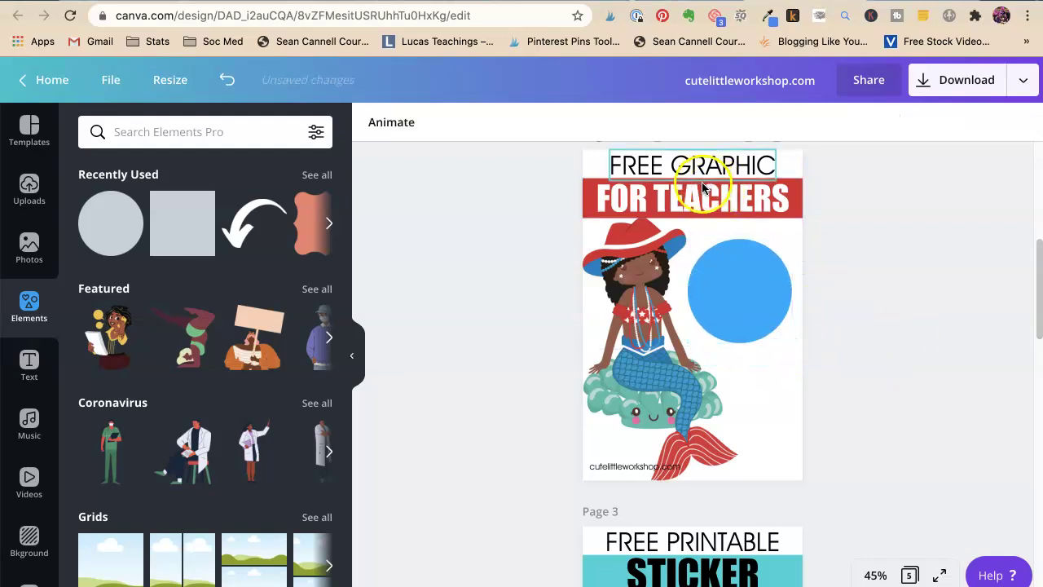
Copy the FOR TEACHERS text onto the circle, retype it as 'great for class!' and adjust its spacing.
{"action": "left_click", "coordinate": [704, 196]}
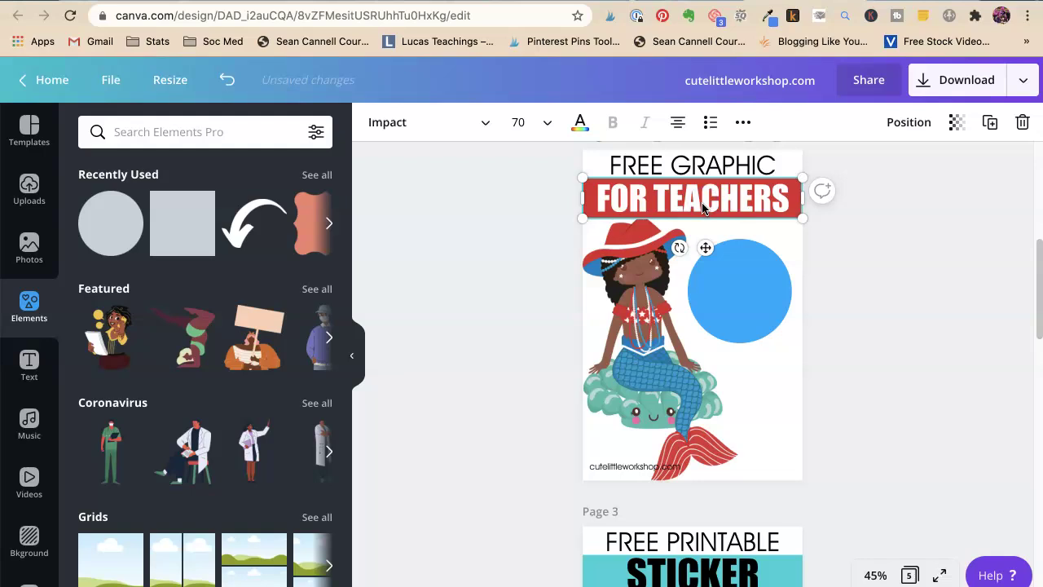
{"action": "left_click_drag", "start_coordinate": [703, 208], "coordinate": [707, 282]}
{"action": "double_click", "coordinate": [706, 283]}
{"action": "type", "text": "g"}
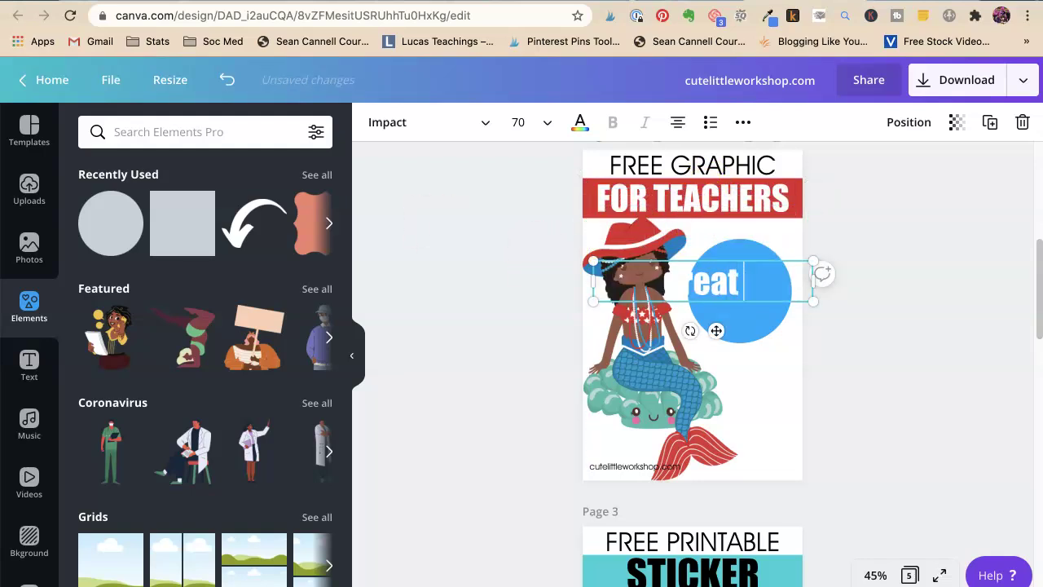
{"action": "type", "text": "reat"}
{"action": "key", "text": "Return"}
{"action": "key", "text": "Return"}
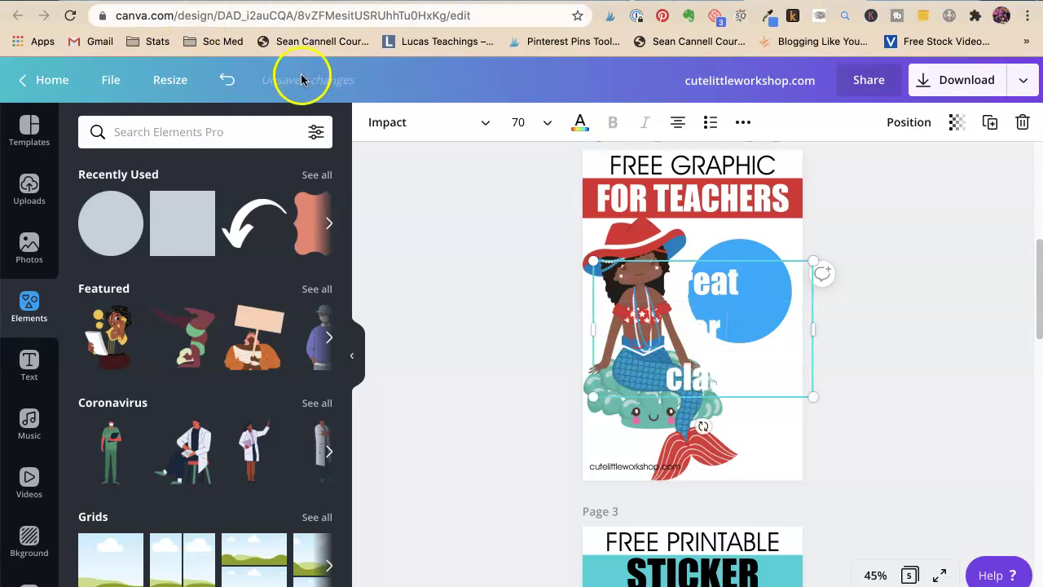
{"action": "left_click_drag", "start_coordinate": [762, 374], "coordinate": [637, 283]}
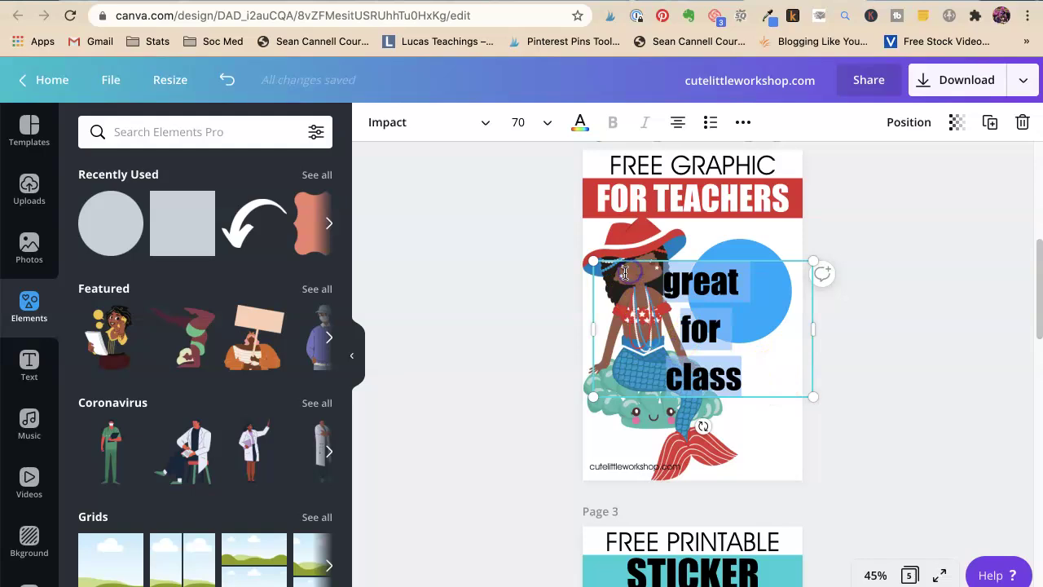
{"action": "left_click", "coordinate": [742, 122]}
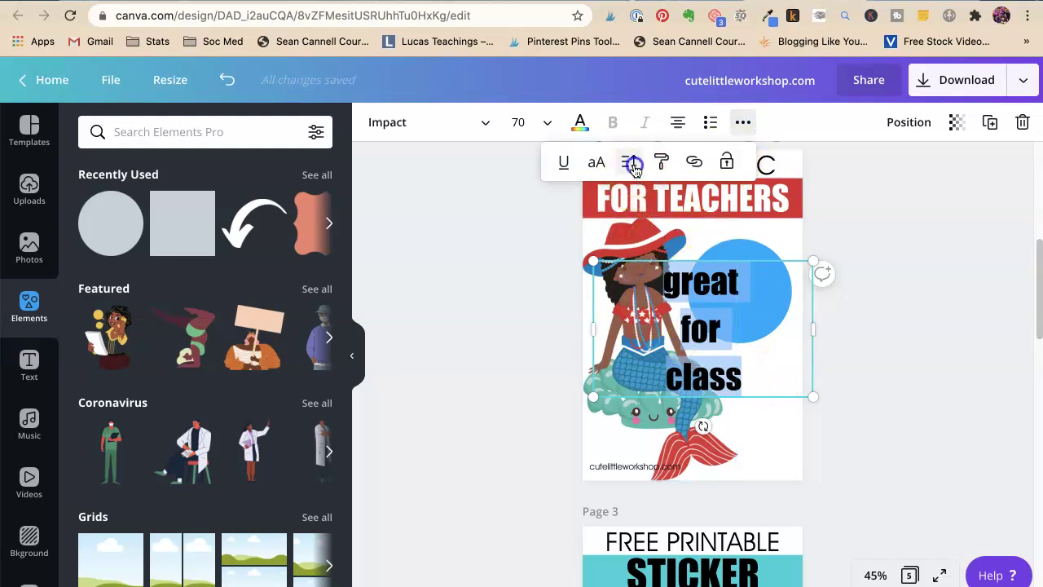
{"action": "left_click", "coordinate": [633, 163]}
{"action": "left_click_drag", "start_coordinate": [751, 244], "coordinate": [736, 243]}
{"action": "left_click", "coordinate": [905, 383]}
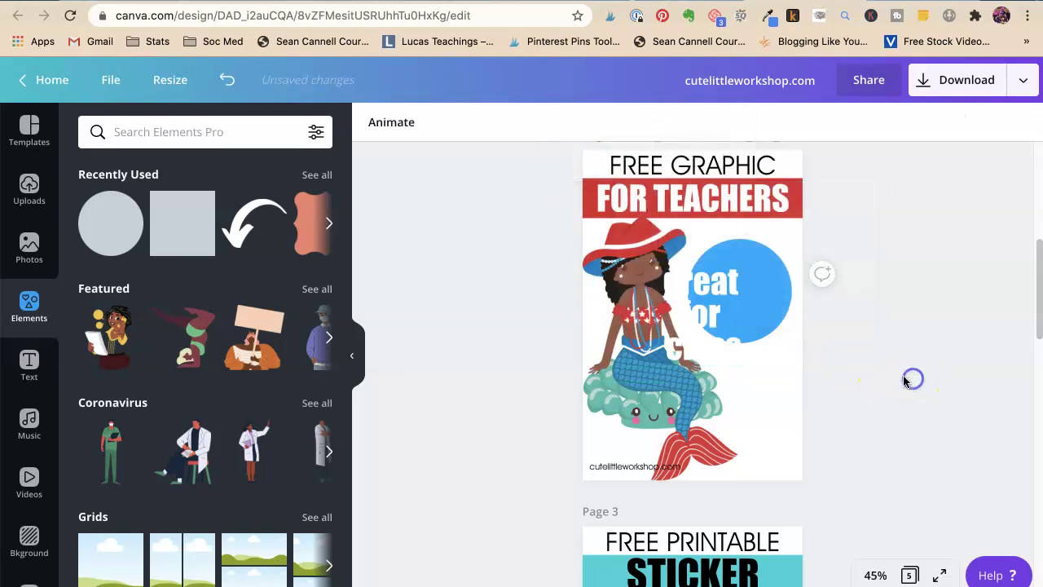
Shrink the 'great for class!' text and centre it on the blue circle.
{"action": "left_click", "coordinate": [686, 305]}
{"action": "left_click_drag", "start_coordinate": [591, 369], "coordinate": [656, 335]}
{"action": "left_click", "coordinate": [742, 295]}
{"action": "left_click_drag", "start_coordinate": [741, 295], "coordinate": [741, 274]}
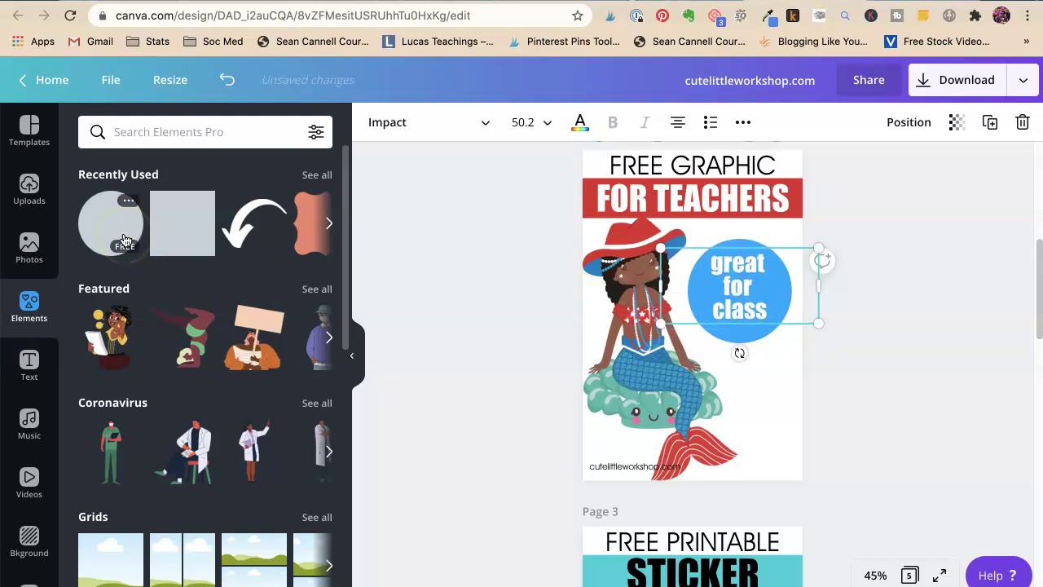
{"action": "left_click", "coordinate": [767, 316]}
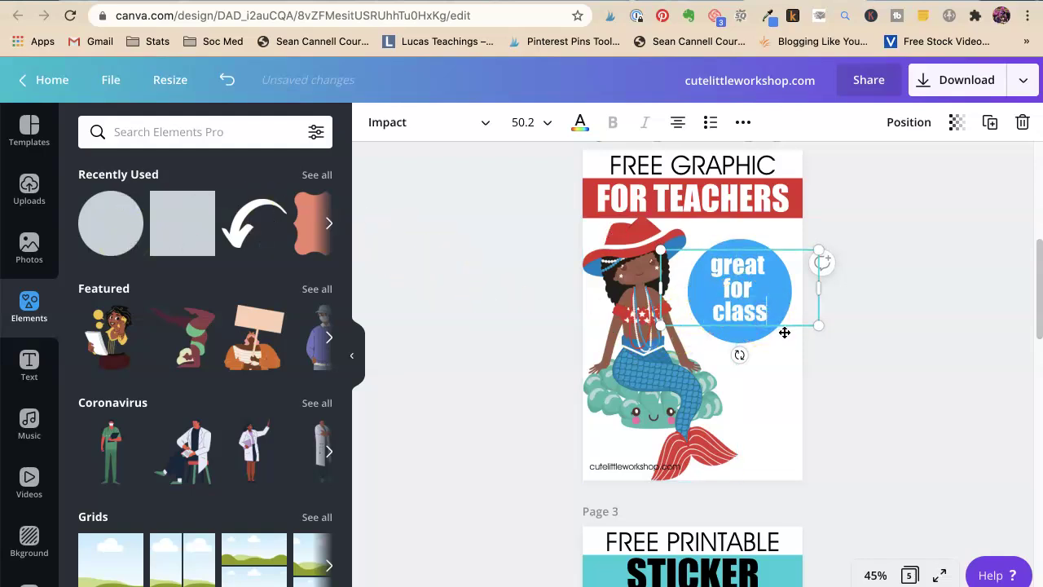
{"action": "left_click", "coordinate": [851, 431]}
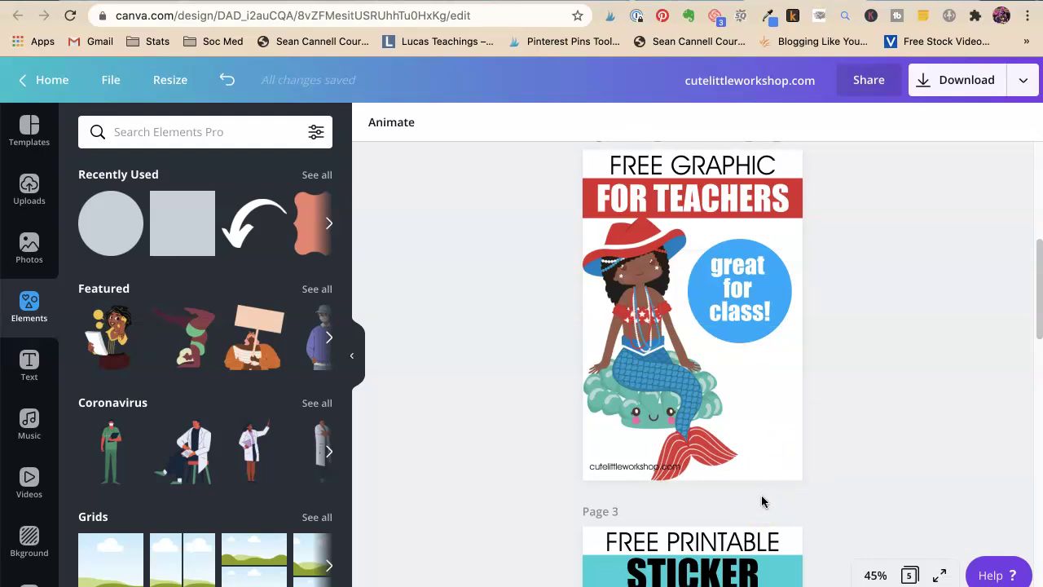
Move page 2's cutelittleworkshop.com credit into the bottom-right corner and fine-tune its position.
{"action": "left_click_drag", "start_coordinate": [637, 468], "coordinate": [758, 477]}
{"action": "left_click", "coordinate": [875, 461]}
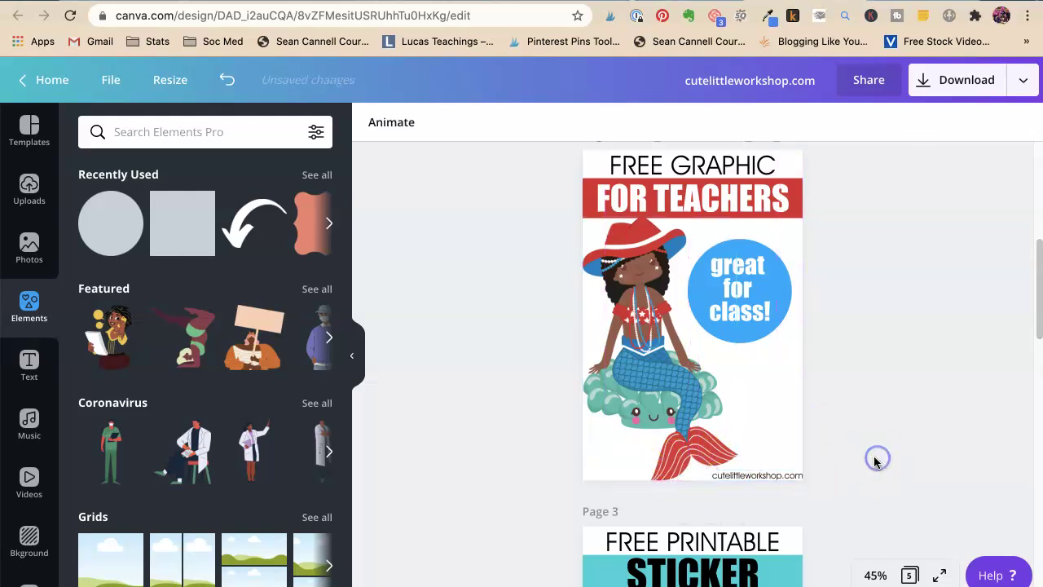
{"action": "left_click", "coordinate": [776, 477]}
{"action": "left_click_drag", "start_coordinate": [776, 477], "coordinate": [774, 470]}
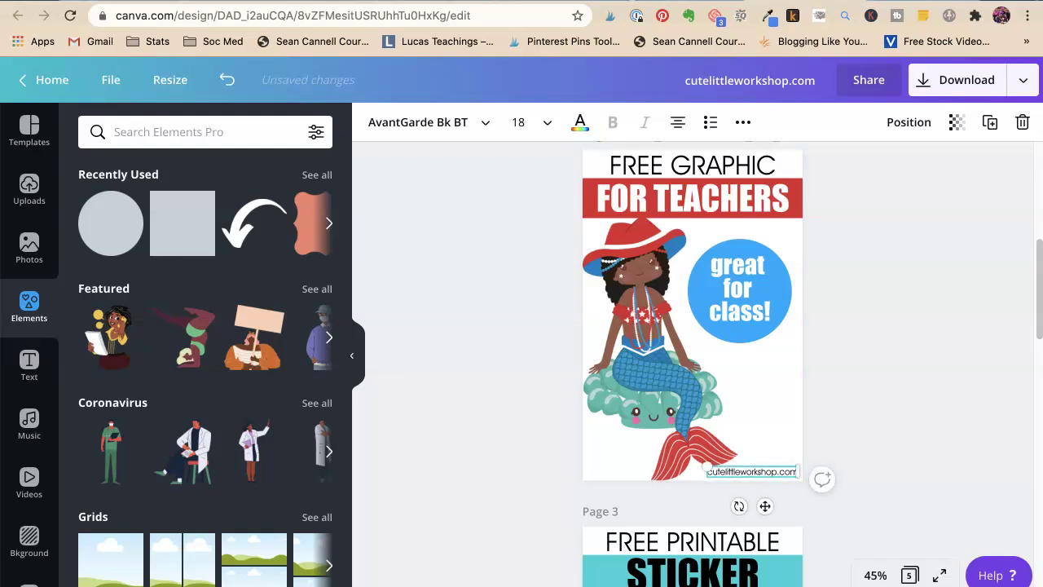
{"action": "left_click", "coordinate": [904, 489]}
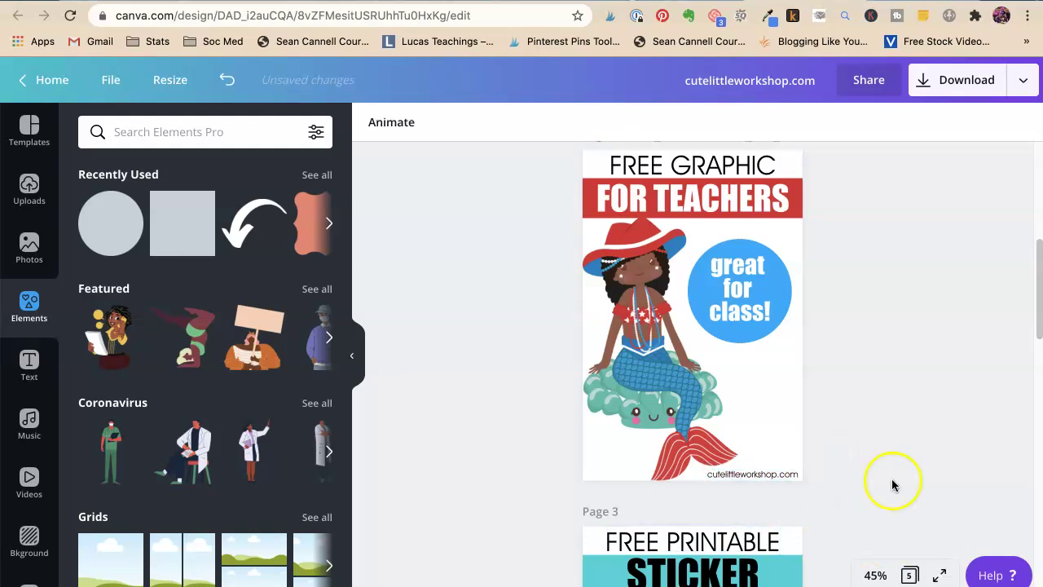
{"action": "scroll", "coordinate": [897, 488], "scroll_direction": "down", "scroll_amount": 5}
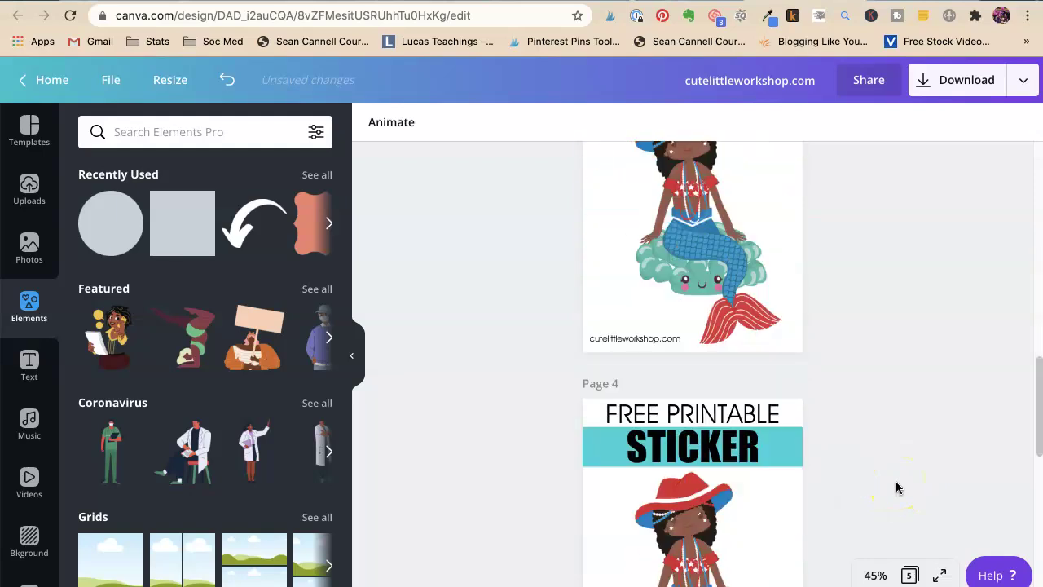
{"action": "scroll", "coordinate": [897, 488], "scroll_direction": "up", "scroll_amount": 3}
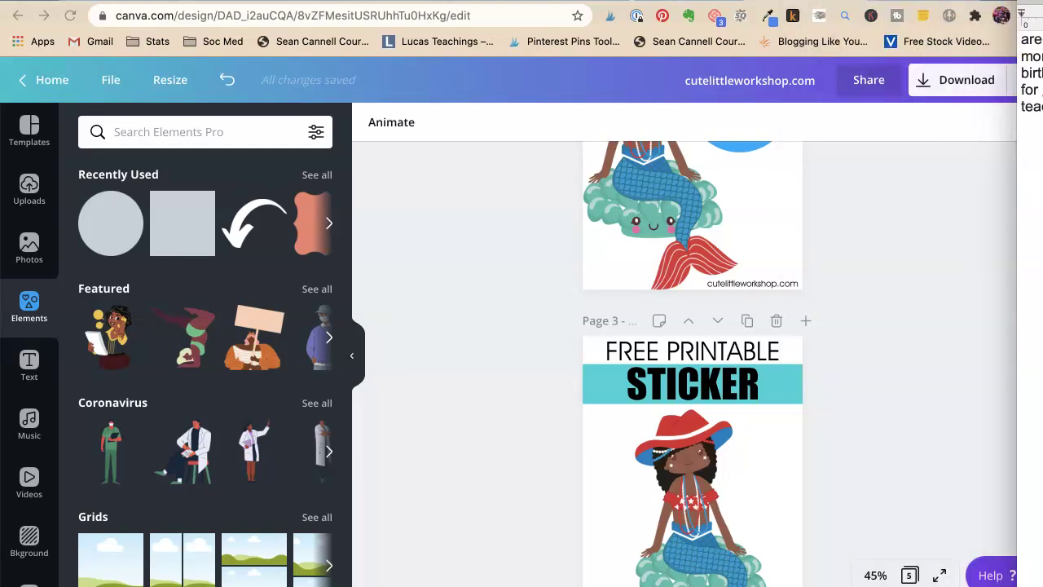
Change PRINTABLE to GRAPHIC FOR, widen the heading across the page and set size 45.
{"action": "left_click", "coordinate": [675, 349]}
{"action": "left_click", "coordinate": [660, 355]}
{"action": "left_click", "coordinate": [659, 357]}
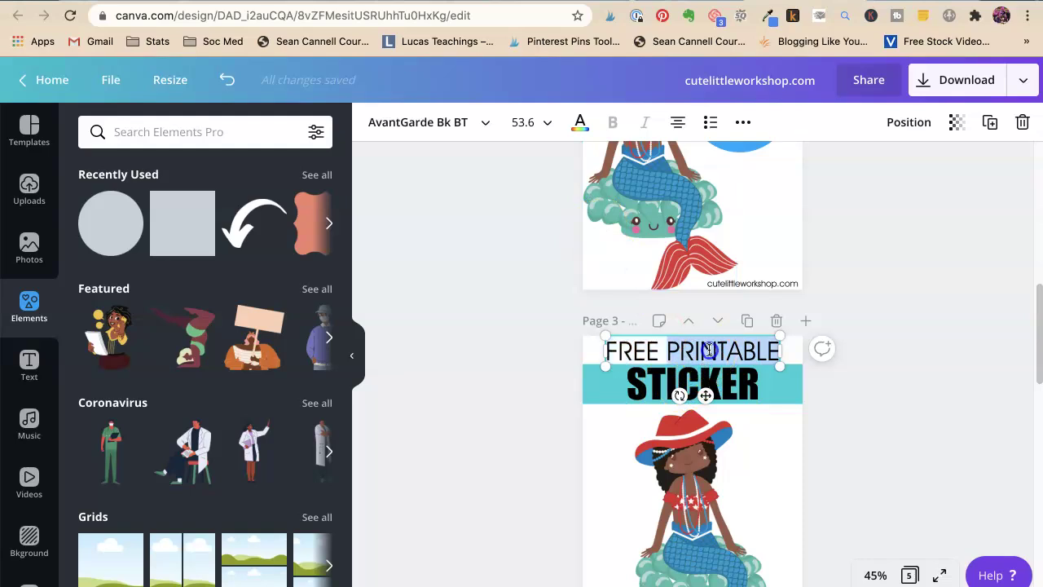
{"action": "double_click", "coordinate": [667, 341]}
{"action": "left_click", "coordinate": [683, 348]}
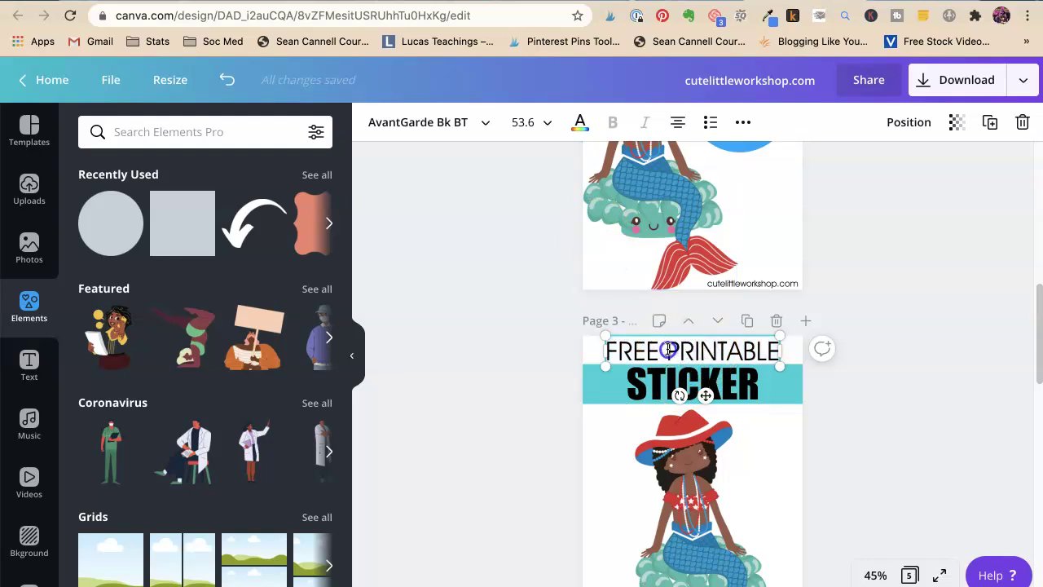
{"action": "double_click", "coordinate": [772, 353]}
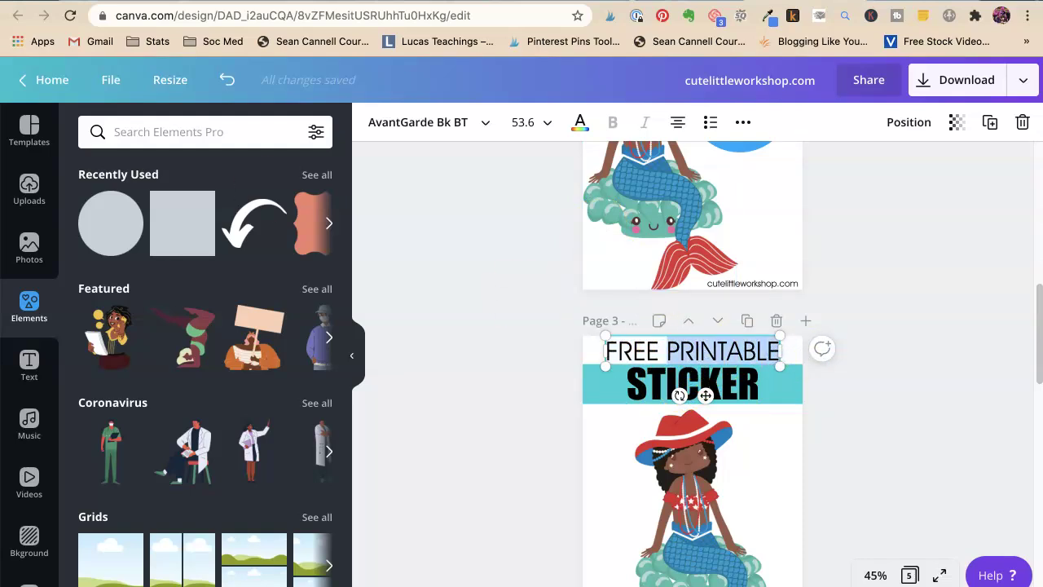
{"action": "type", "text": "G"}
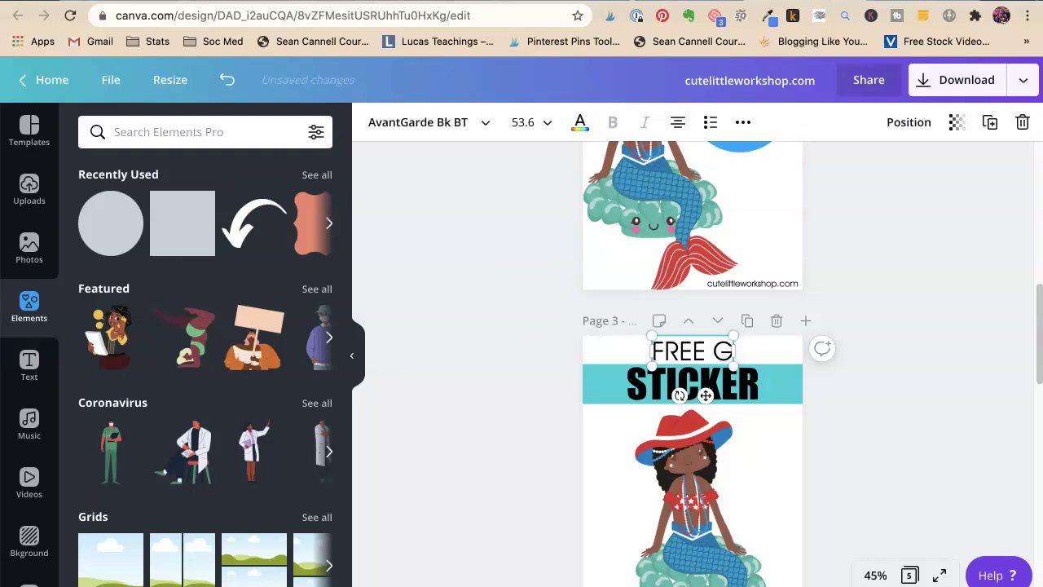
{"action": "type", "text": "RAPHIC"}
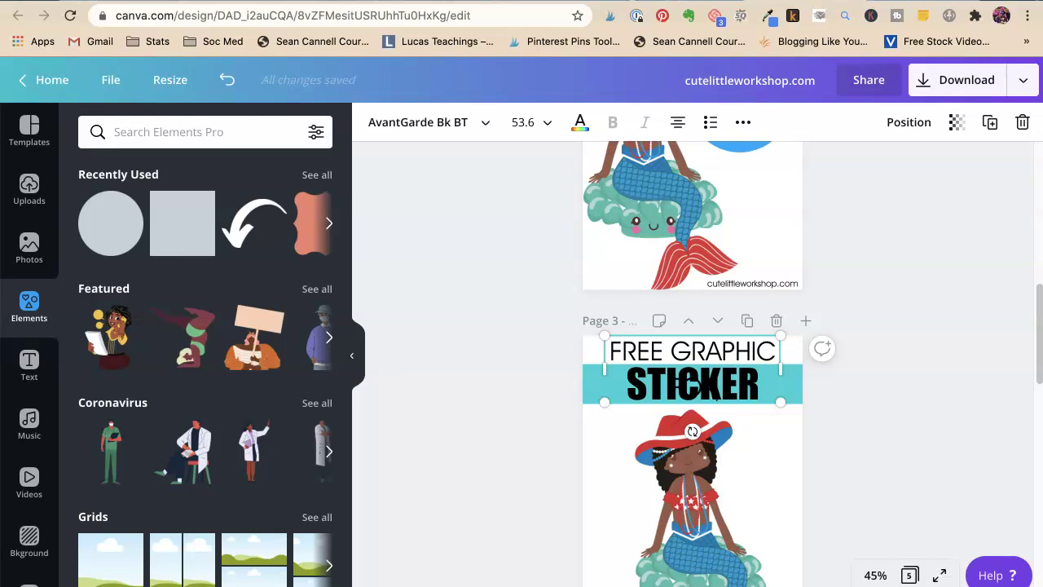
{"action": "left_click_drag", "start_coordinate": [781, 371], "coordinate": [803, 368]}
{"action": "left_click_drag", "start_coordinate": [604, 371], "coordinate": [586, 374]}
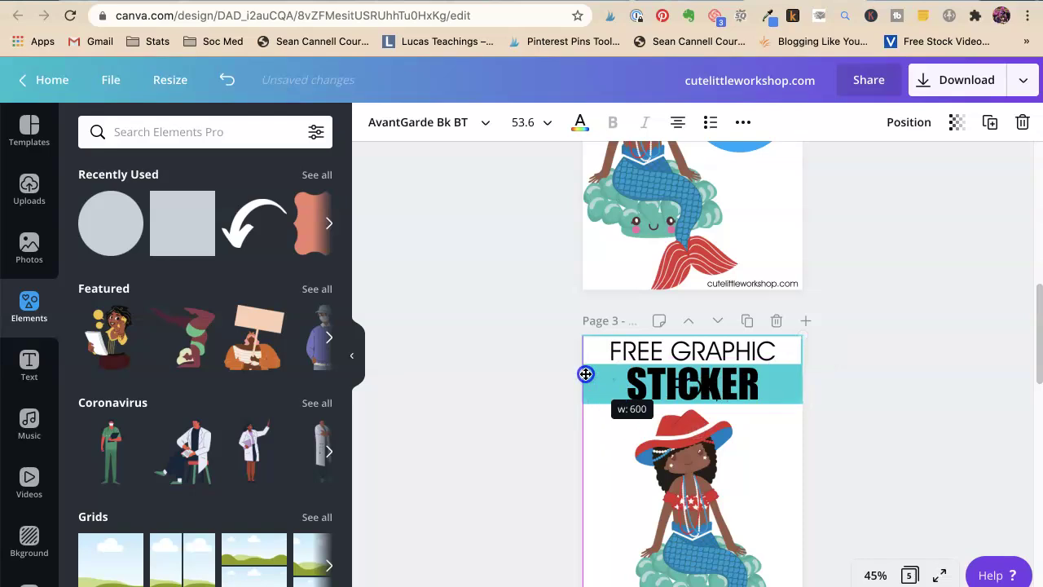
{"action": "left_click", "coordinate": [522, 122]}
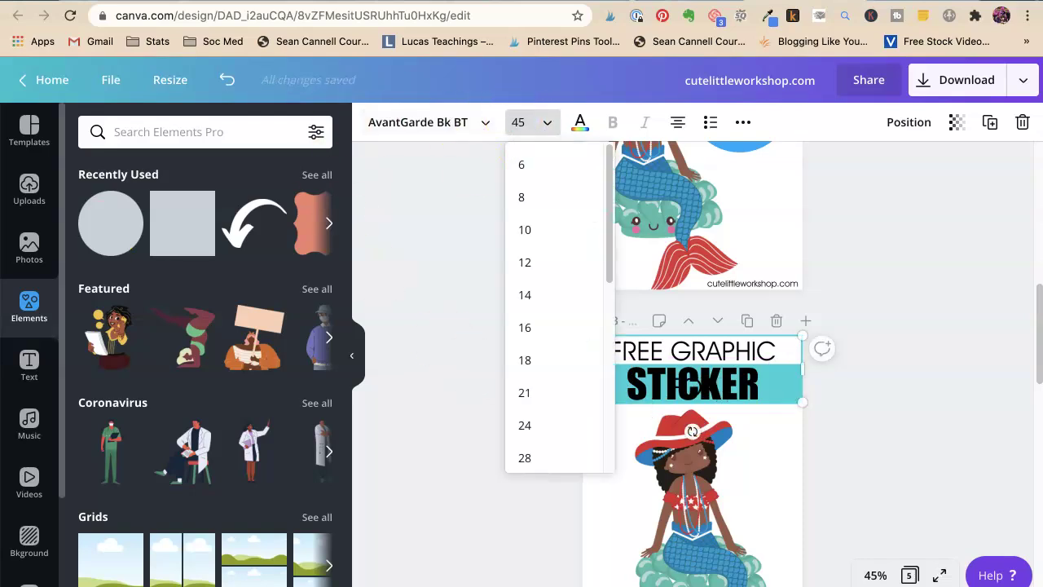
{"action": "key", "text": "Return"}
Replace STICKER with FAVOR BAGS, widened to fit one line and centred.
{"action": "left_click", "coordinate": [758, 394]}
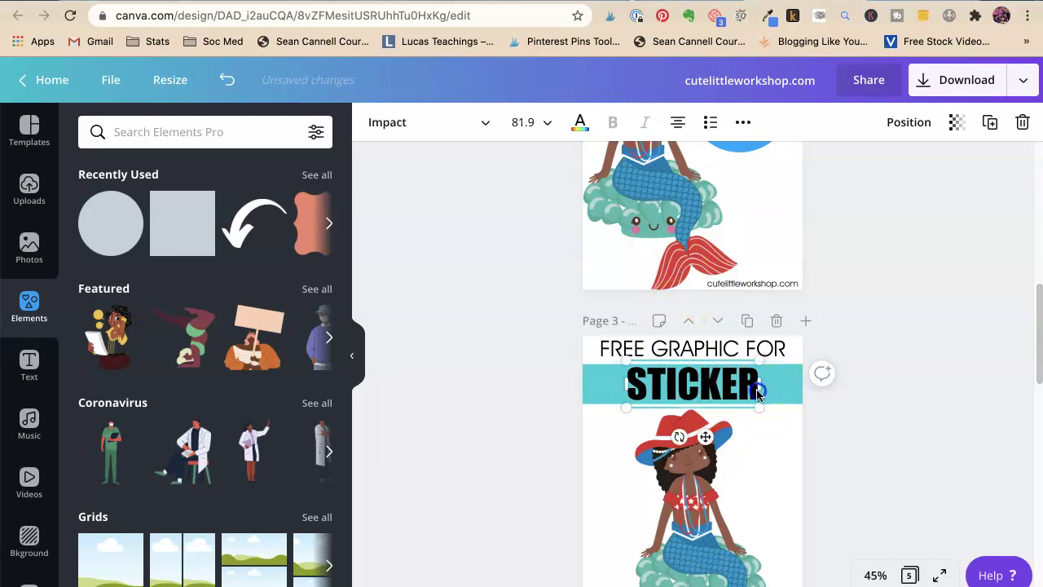
{"action": "double_click", "coordinate": [693, 383]}
{"action": "type", "text": "FA"}
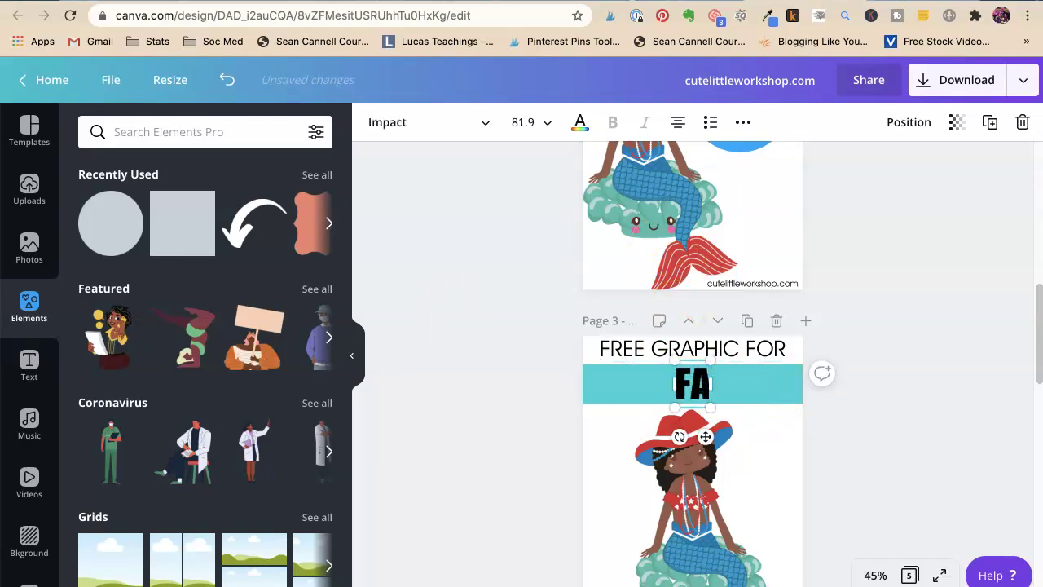
{"action": "type", "text": "VOR BAGS"}
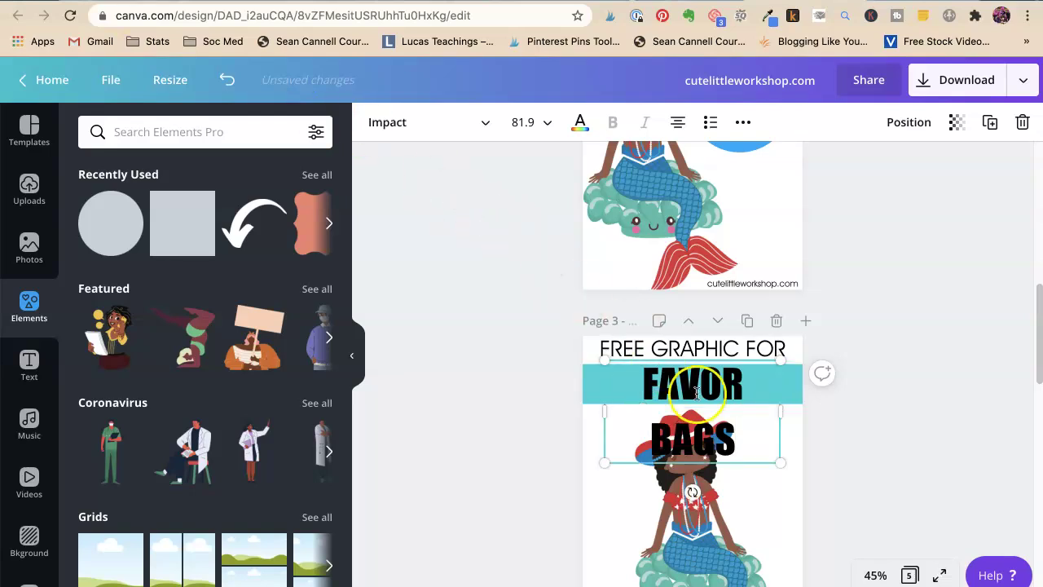
{"action": "left_click_drag", "start_coordinate": [784, 416], "coordinate": [802, 415]}
{"action": "left_click", "coordinate": [709, 385]}
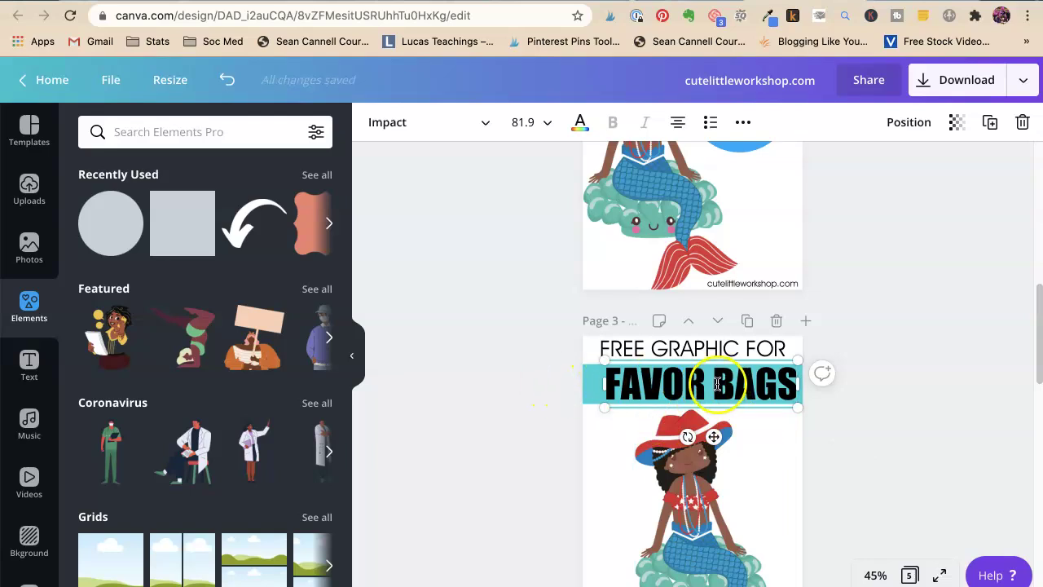
{"action": "left_click", "coordinate": [480, 347]}
{"action": "left_click_drag", "start_coordinate": [688, 385], "coordinate": [681, 385]}
{"action": "left_click", "coordinate": [867, 413]}
Enlarge the mermaid image, shift it left and up, and bring it to the front.
{"action": "scroll", "coordinate": [872, 414], "scroll_direction": "down", "scroll_amount": 5}
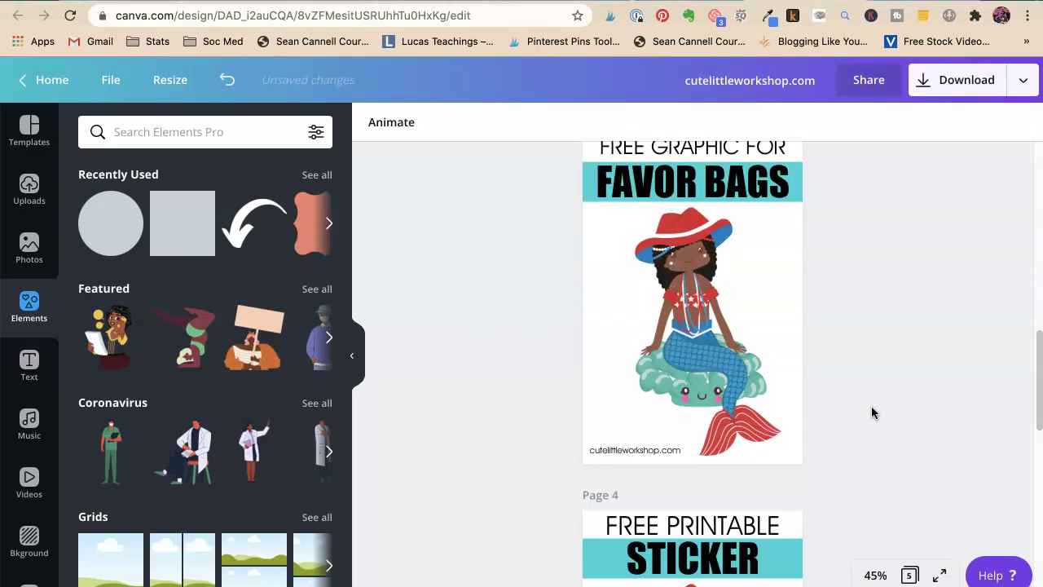
{"action": "scroll", "coordinate": [872, 405], "scroll_direction": "up", "scroll_amount": 1}
{"action": "left_click_drag", "start_coordinate": [717, 419], "coordinate": [677, 425]}
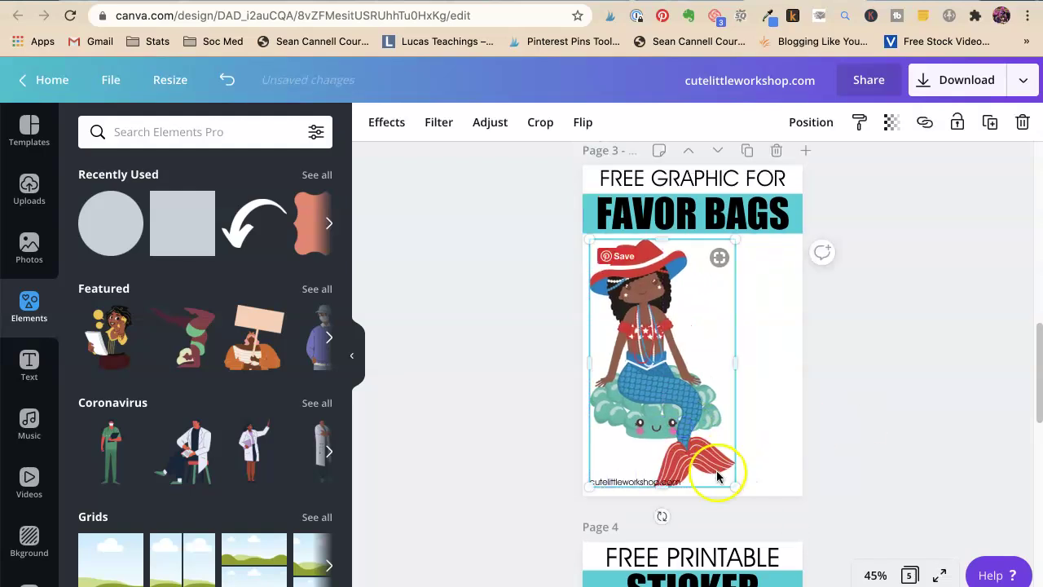
{"action": "left_click_drag", "start_coordinate": [737, 487], "coordinate": [763, 506]}
{"action": "left_click_drag", "start_coordinate": [661, 424], "coordinate": [640, 404]}
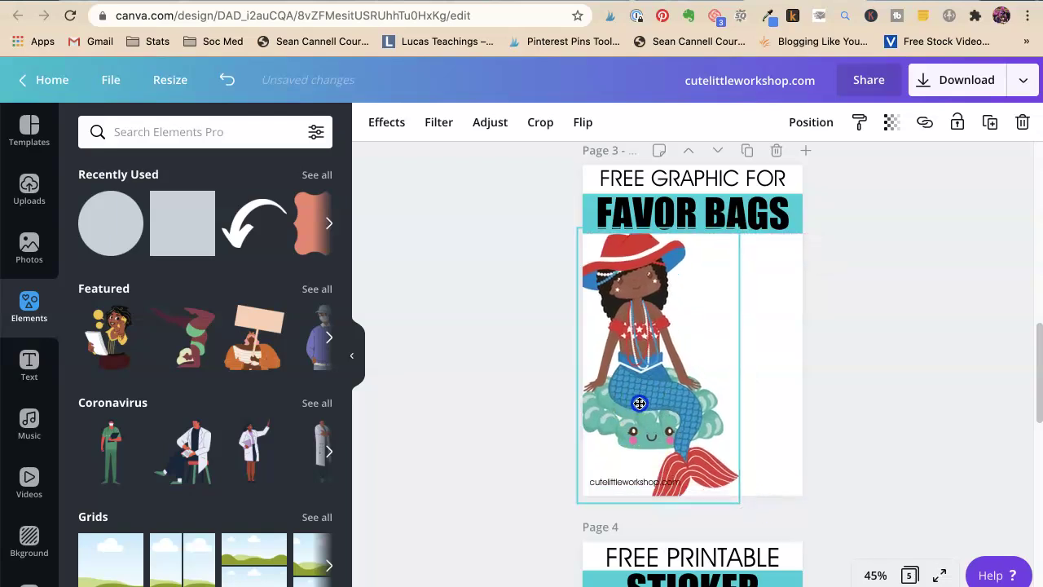
{"action": "right_click", "coordinate": [622, 399]}
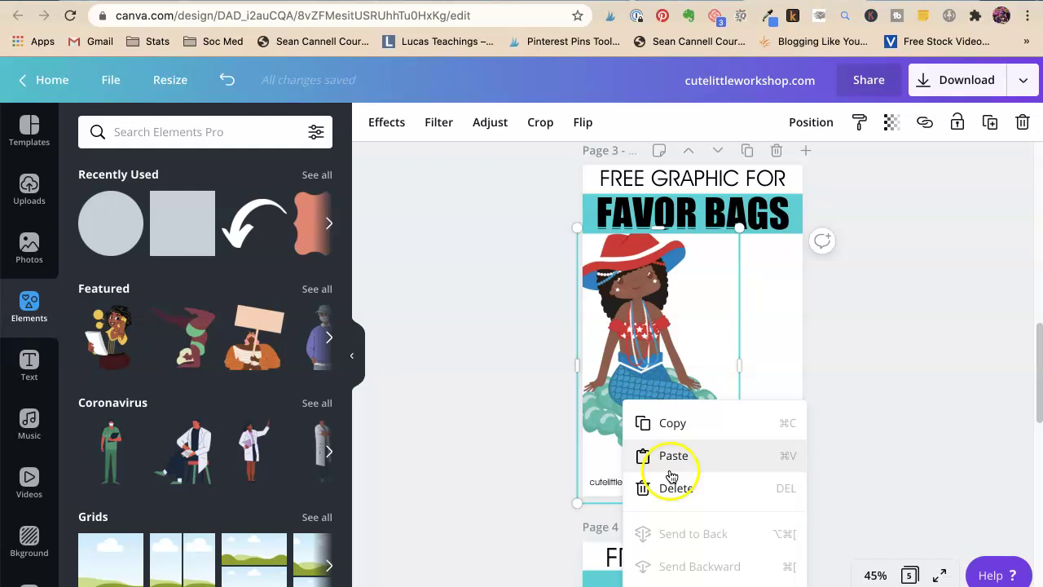
{"action": "left_click", "coordinate": [722, 433]}
{"action": "left_click", "coordinate": [911, 389]}
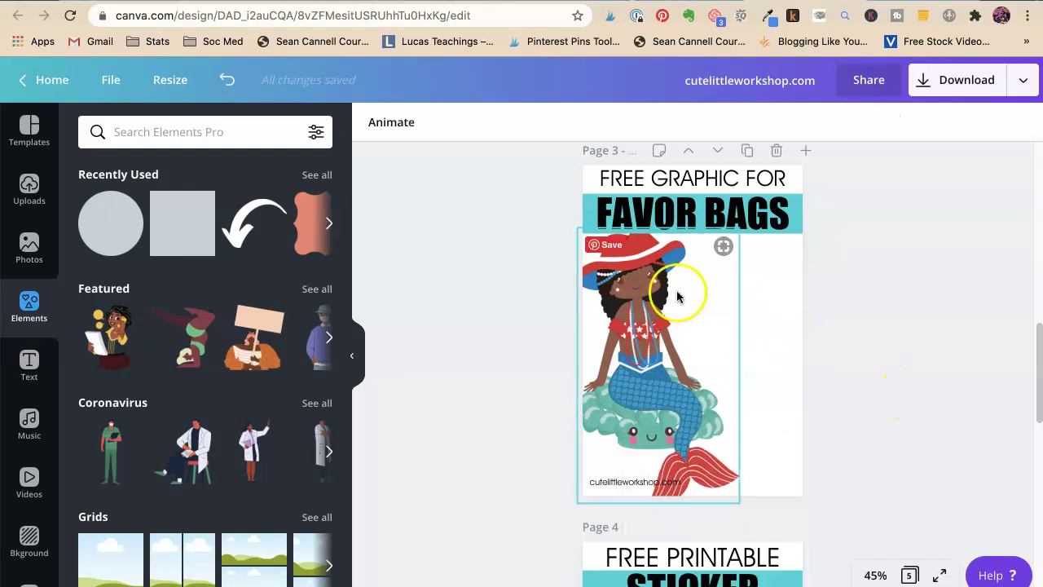
{"action": "right_click", "coordinate": [628, 279]}
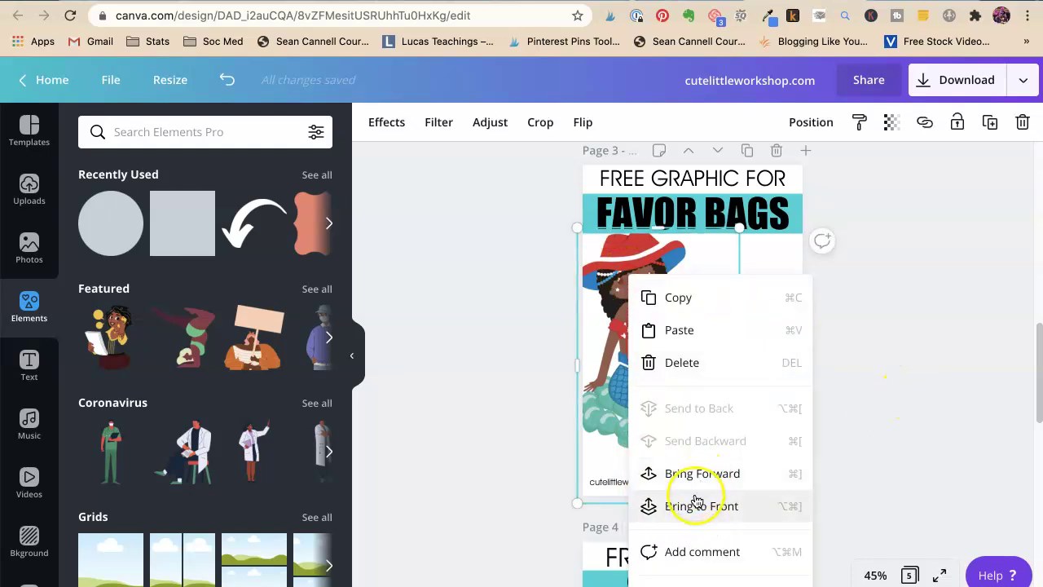
{"action": "left_click", "coordinate": [697, 504]}
{"action": "left_click", "coordinate": [861, 410]}
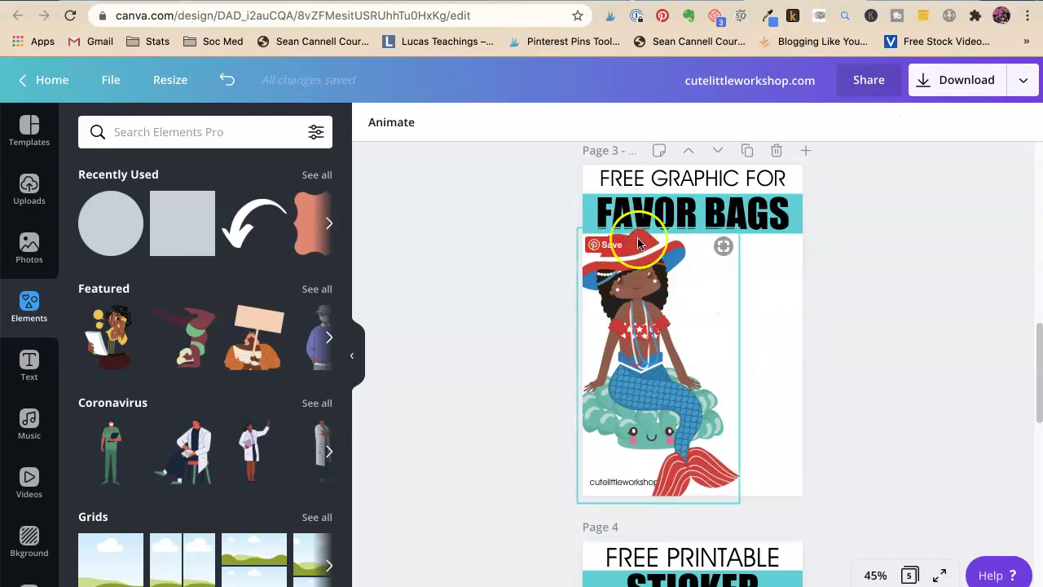
Make the FAVOR BAGS text white.
{"action": "left_click", "coordinate": [669, 217]}
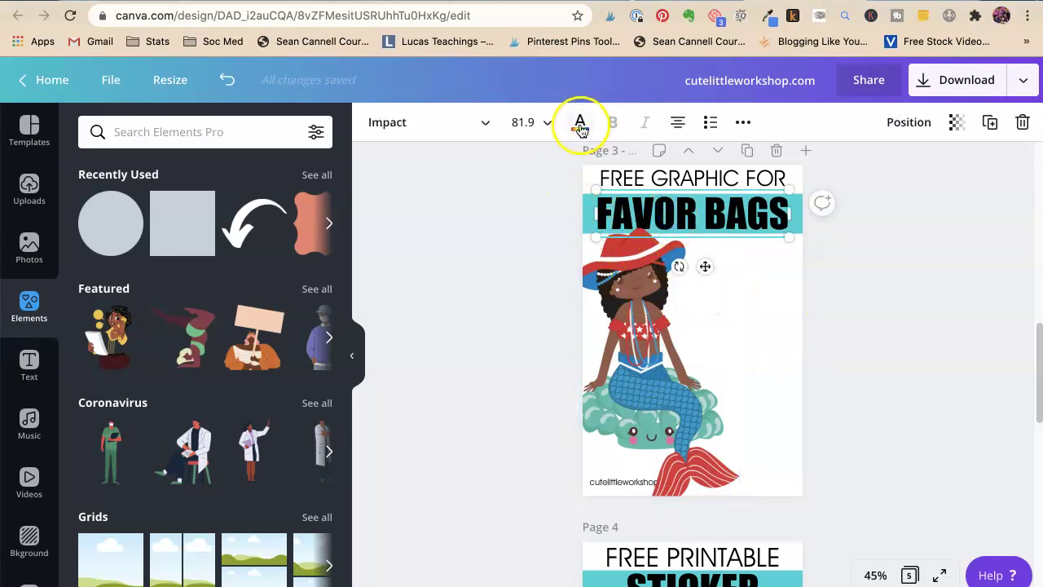
{"action": "left_click", "coordinate": [580, 126]}
{"action": "left_click", "coordinate": [275, 291]}
{"action": "left_click", "coordinate": [589, 246]}
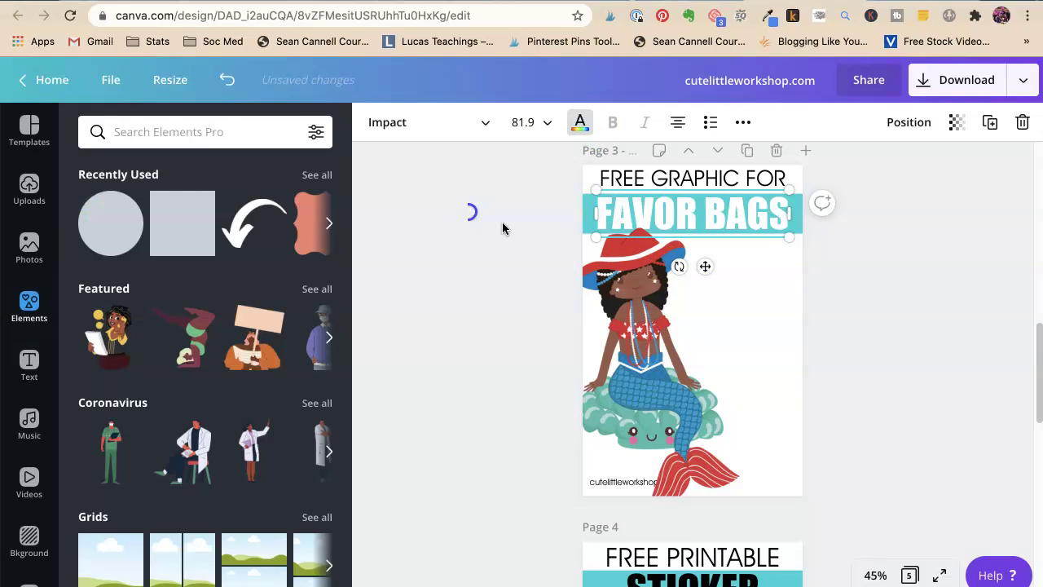
{"action": "left_click", "coordinate": [939, 307]}
Turn the teal banner black and stretch it taller upward.
{"action": "left_click", "coordinate": [795, 227]}
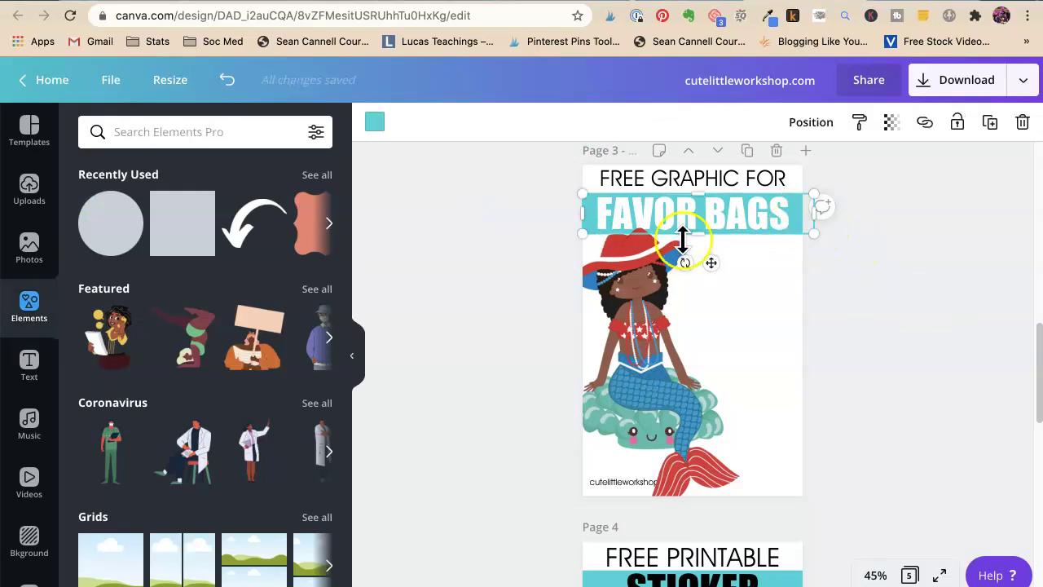
{"action": "left_click", "coordinate": [374, 122]}
{"action": "left_click", "coordinate": [94, 284]}
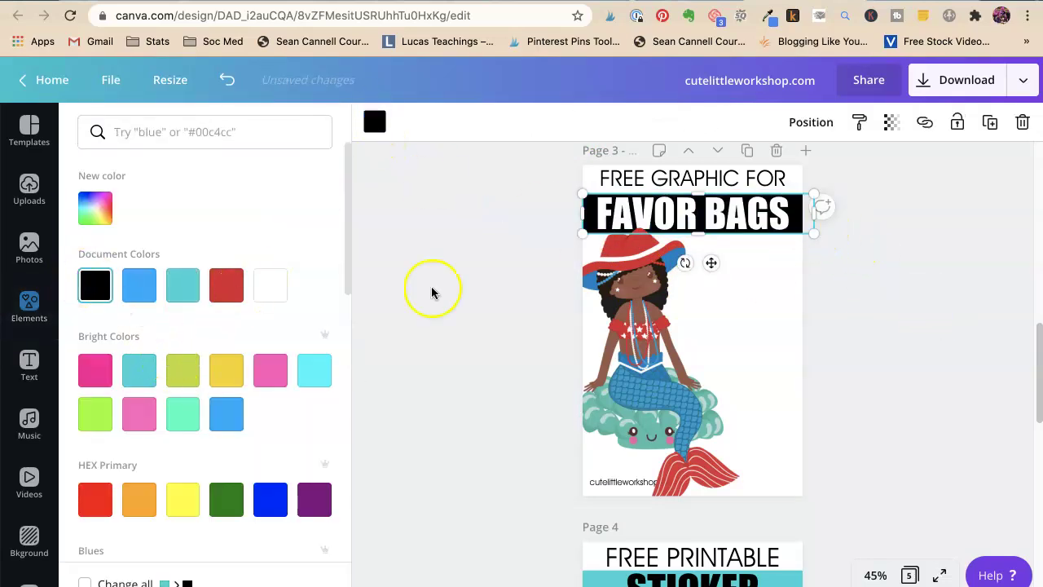
{"action": "left_click", "coordinate": [912, 305]}
{"action": "left_click", "coordinate": [792, 220]}
{"action": "left_click_drag", "start_coordinate": [682, 194], "coordinate": [690, 191]}
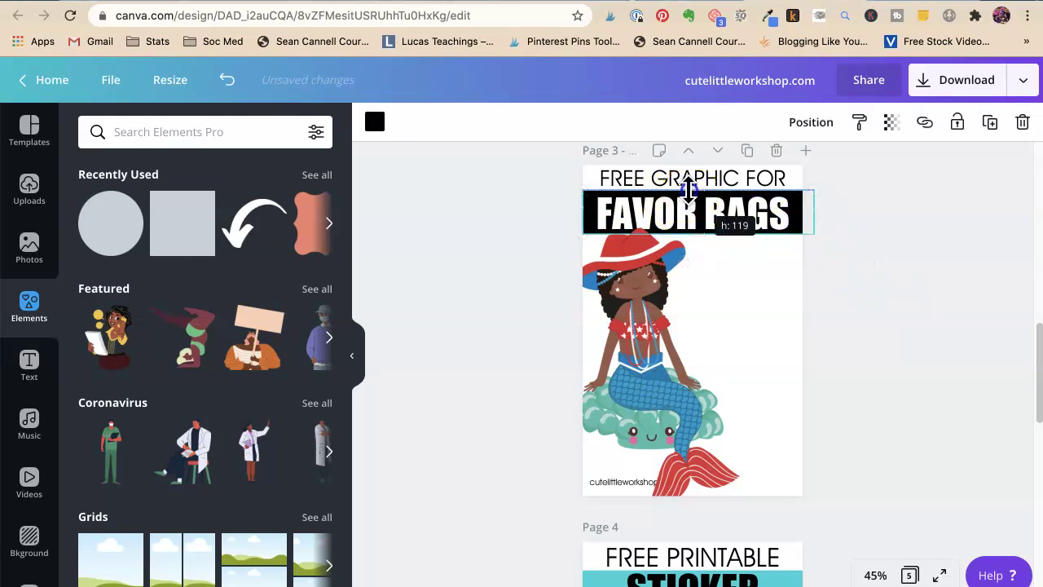
{"action": "left_click_drag", "start_coordinate": [688, 189], "coordinate": [689, 190]}
{"action": "left_click", "coordinate": [855, 264]}
Stretch the FAVOR BAGS box to both page edges and set its size to 64.
{"action": "left_click", "coordinate": [708, 216]}
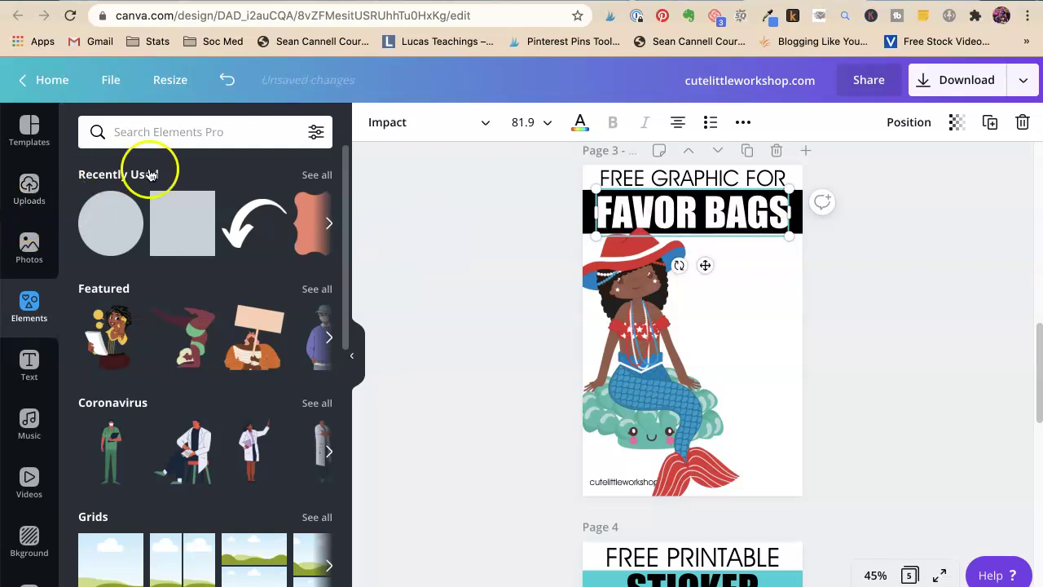
{"action": "left_click", "coordinate": [901, 269]}
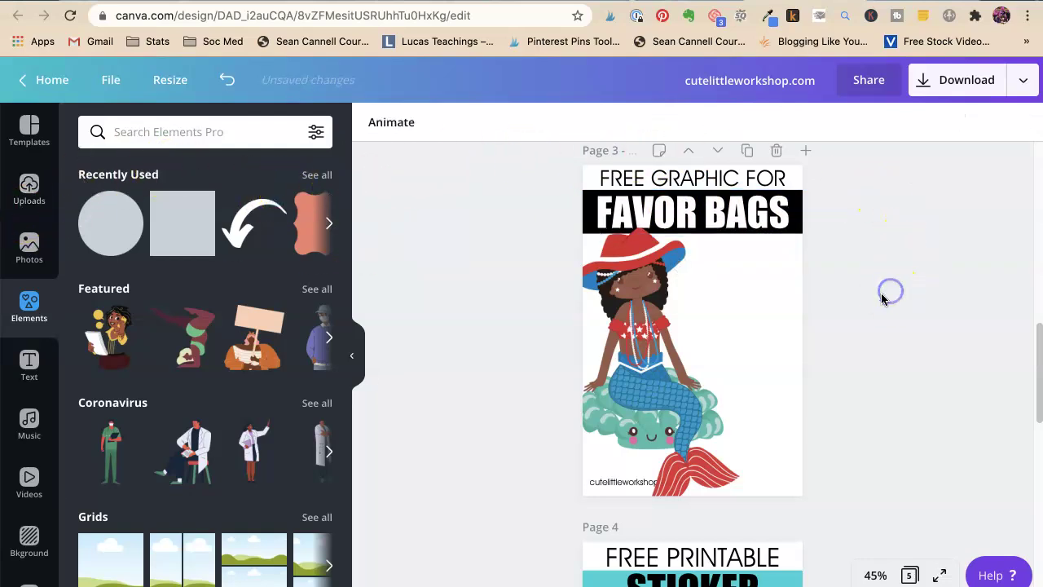
{"action": "left_click", "coordinate": [710, 215]}
{"action": "left_click", "coordinate": [430, 131]}
{"action": "scroll", "coordinate": [109, 341], "scroll_direction": "down", "scroll_amount": 1}
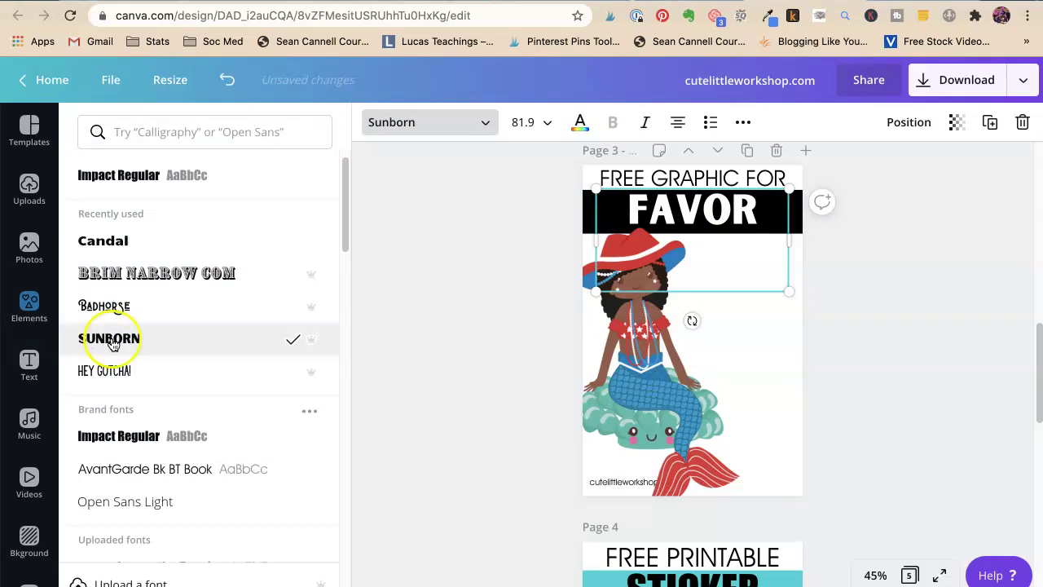
{"action": "left_click_drag", "start_coordinate": [595, 245], "coordinate": [585, 248]}
{"action": "left_click", "coordinate": [803, 249]}
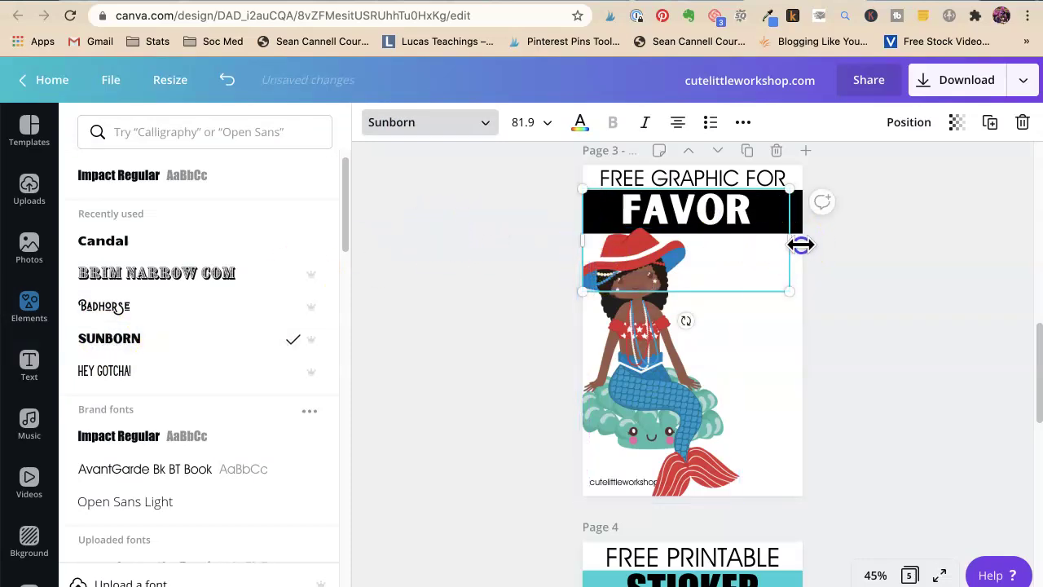
{"action": "left_click_drag", "start_coordinate": [803, 244], "coordinate": [803, 242]}
{"action": "left_click", "coordinate": [528, 122]}
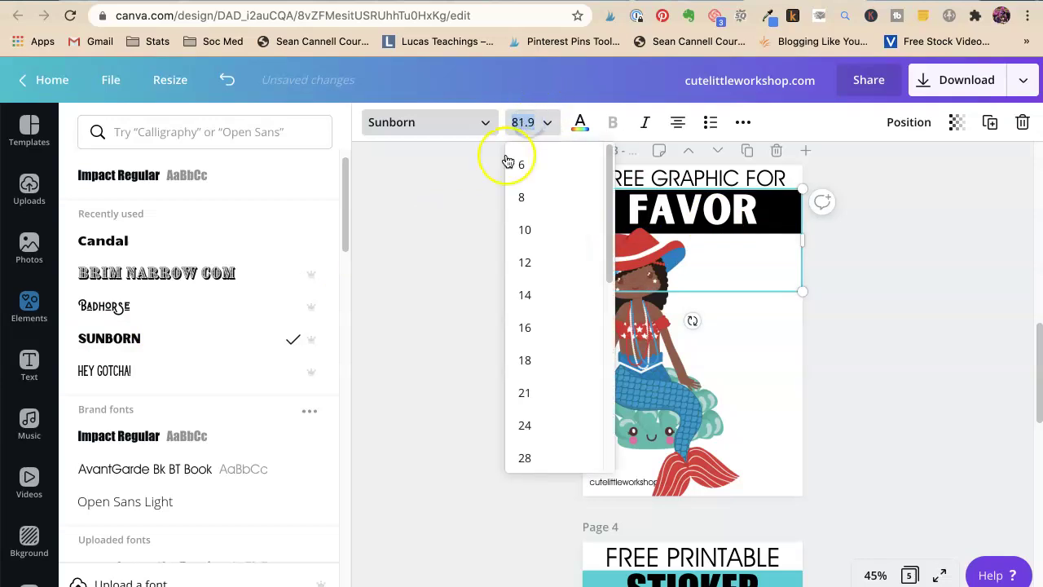
{"action": "scroll", "coordinate": [543, 349], "scroll_direction": "down", "scroll_amount": 5}
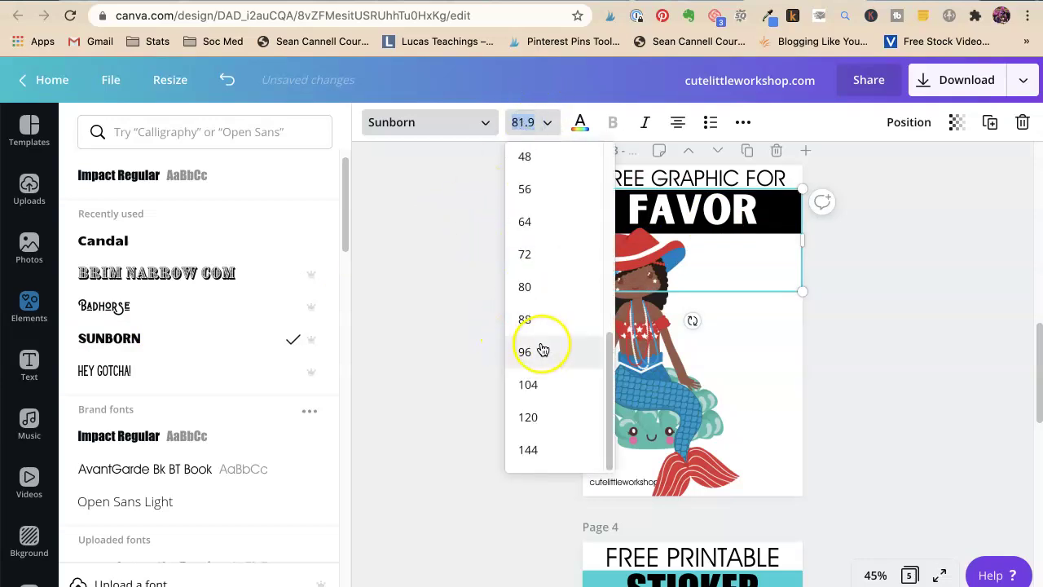
{"action": "left_click", "coordinate": [544, 217]}
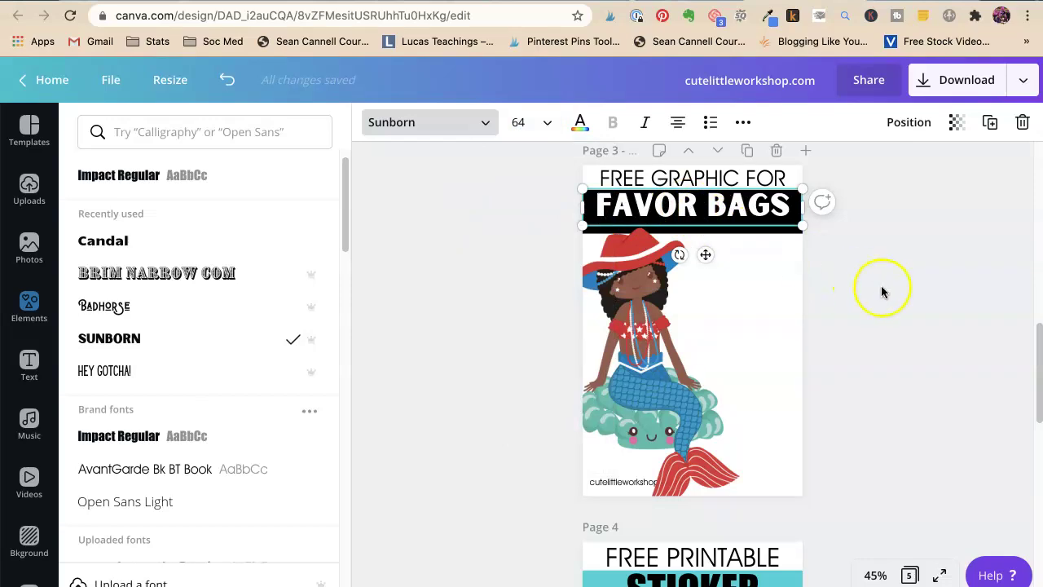
{"action": "left_click", "coordinate": [738, 205]}
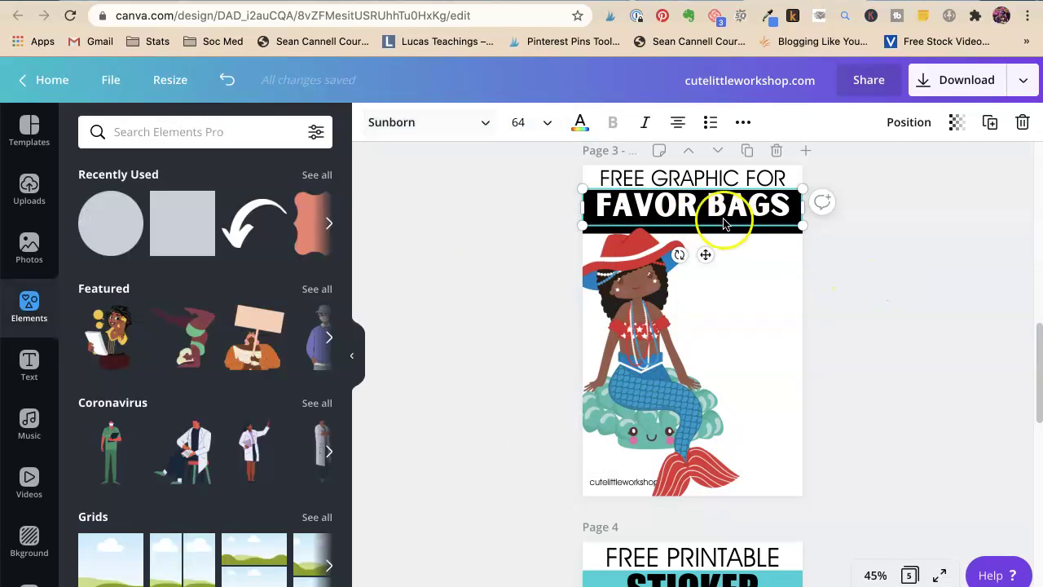
Set the FREE GRAPHIC FOR heading in the bold Sunborn font.
{"action": "left_click", "coordinate": [689, 184]}
{"action": "left_click", "coordinate": [421, 121]}
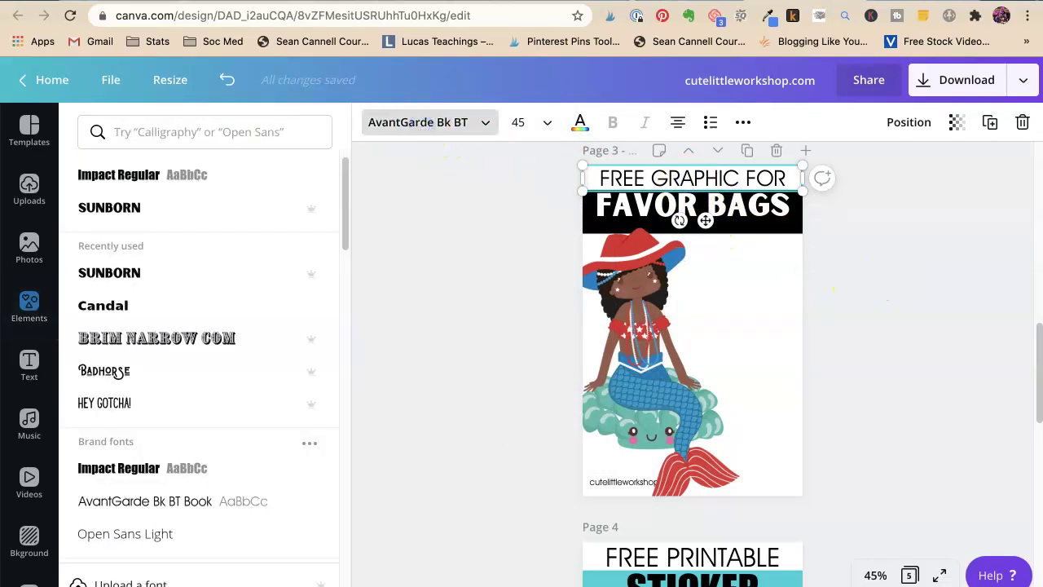
{"action": "left_click", "coordinate": [149, 208]}
{"action": "left_click", "coordinate": [902, 255]}
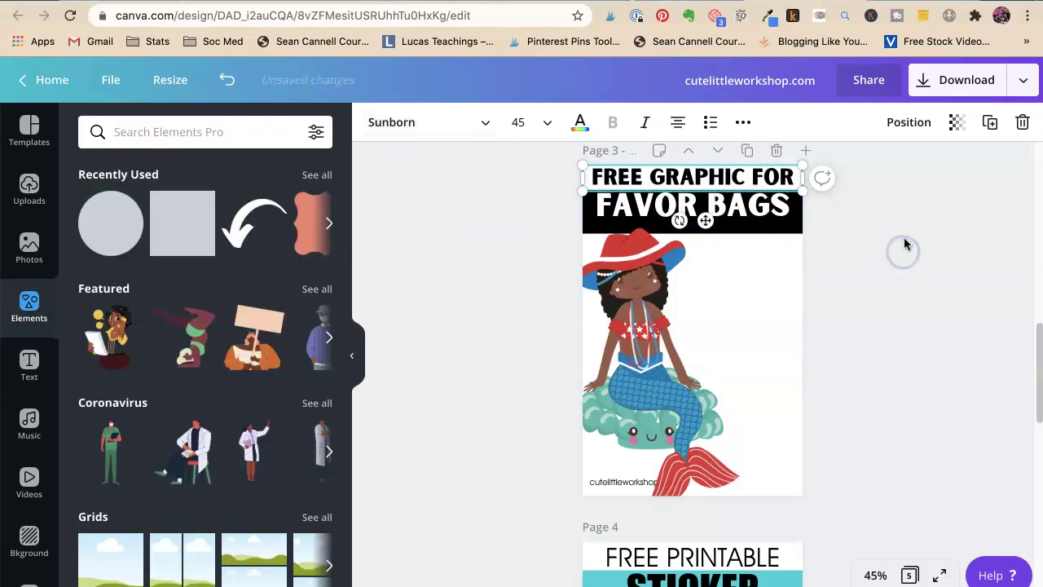
{"action": "left_click", "coordinate": [737, 216]}
Try Hey Gotcha!, then set FAVOR BAGS in Fried Day Regular.
{"action": "left_click_drag", "start_coordinate": [738, 216], "coordinate": [733, 222]}
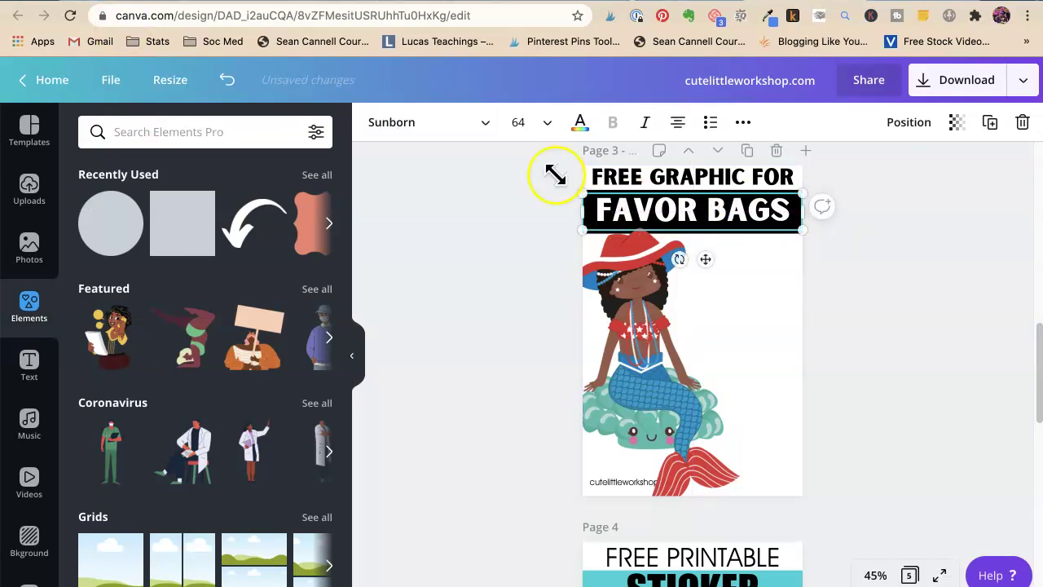
{"action": "left_click", "coordinate": [478, 123]}
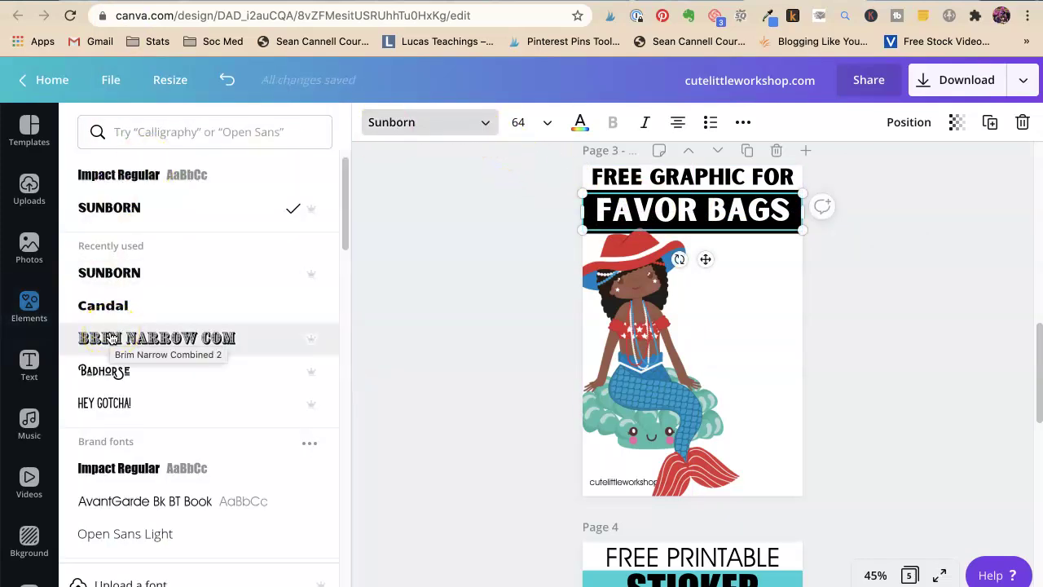
{"action": "left_click", "coordinate": [105, 407]}
{"action": "scroll", "coordinate": [138, 326], "scroll_direction": "down", "scroll_amount": 5}
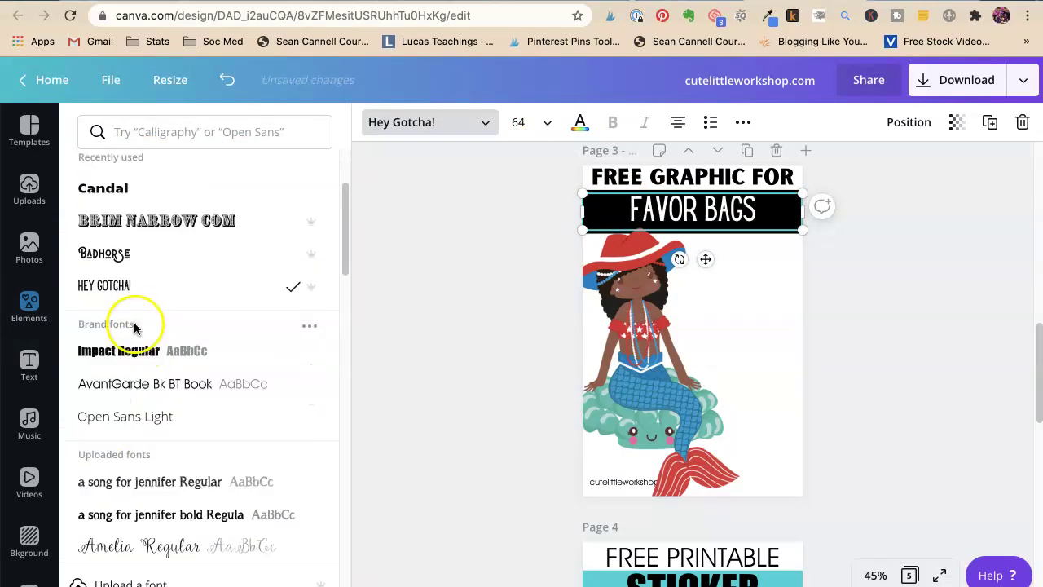
{"action": "scroll", "coordinate": [135, 329], "scroll_direction": "down", "scroll_amount": 14}
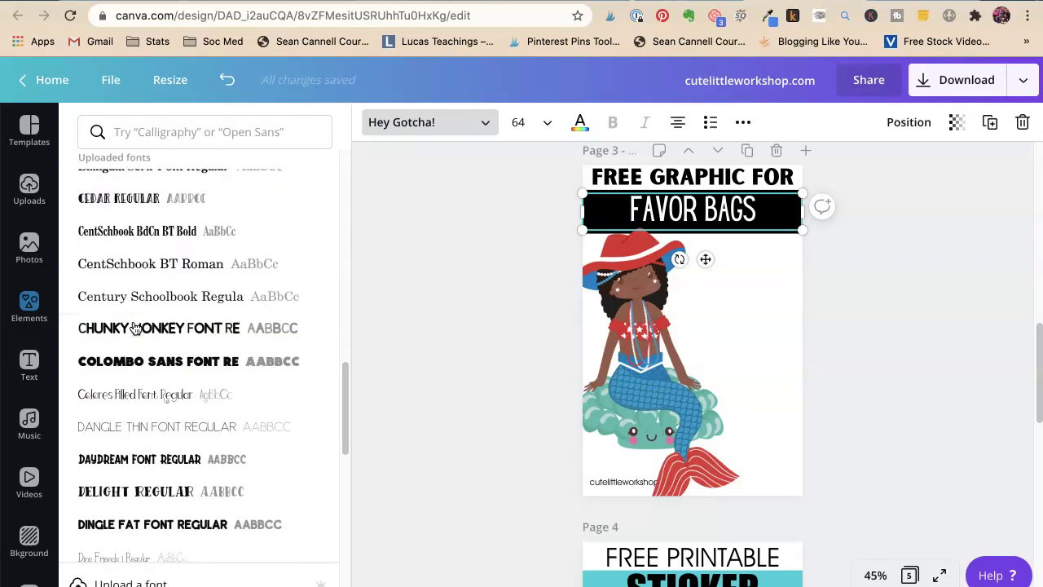
{"action": "scroll", "coordinate": [135, 328], "scroll_direction": "down", "scroll_amount": 1}
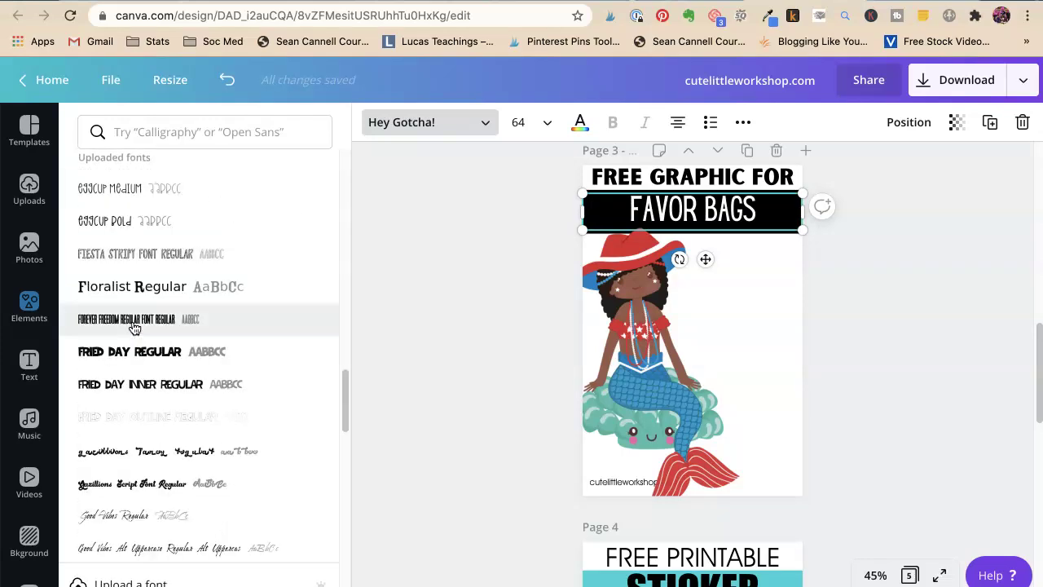
{"action": "left_click", "coordinate": [134, 365]}
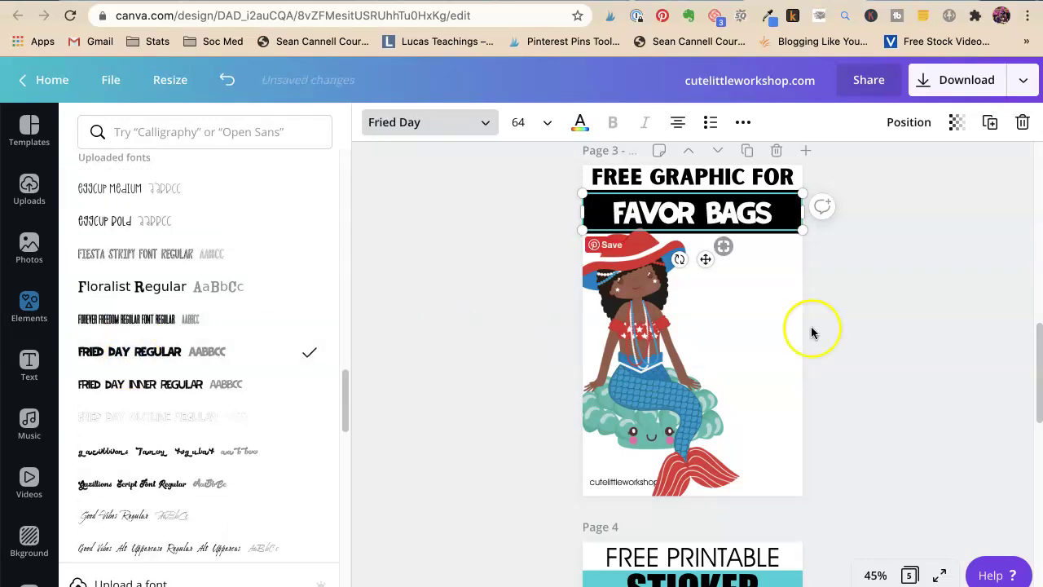
Enlarge FAVOR BAGS to span the black banner and centre it on the page.
{"action": "left_click_drag", "start_coordinate": [797, 196], "coordinate": [819, 184]}
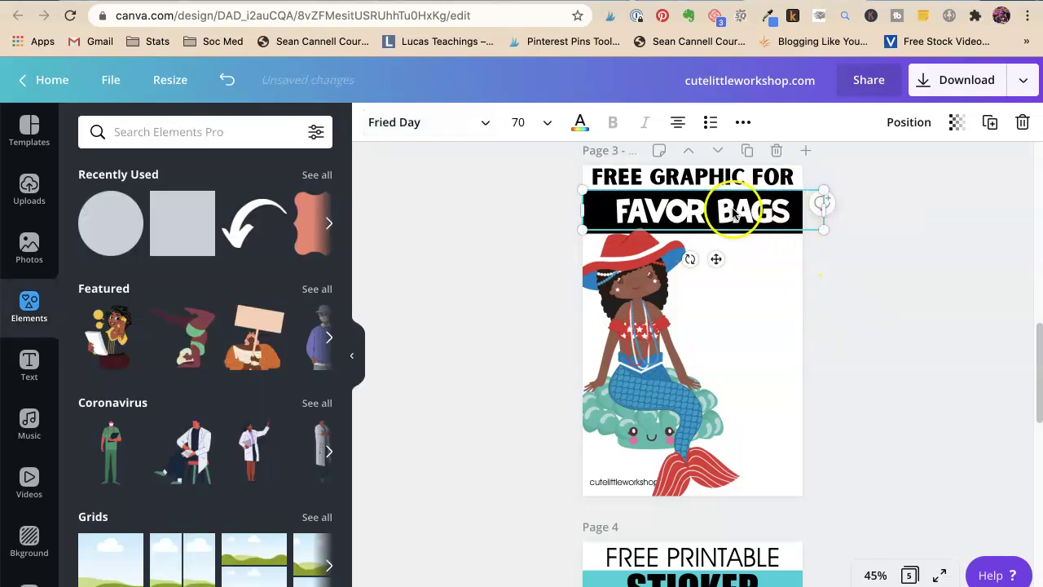
{"action": "left_click_drag", "start_coordinate": [728, 205], "coordinate": [718, 209]}
{"action": "left_click", "coordinate": [899, 316]}
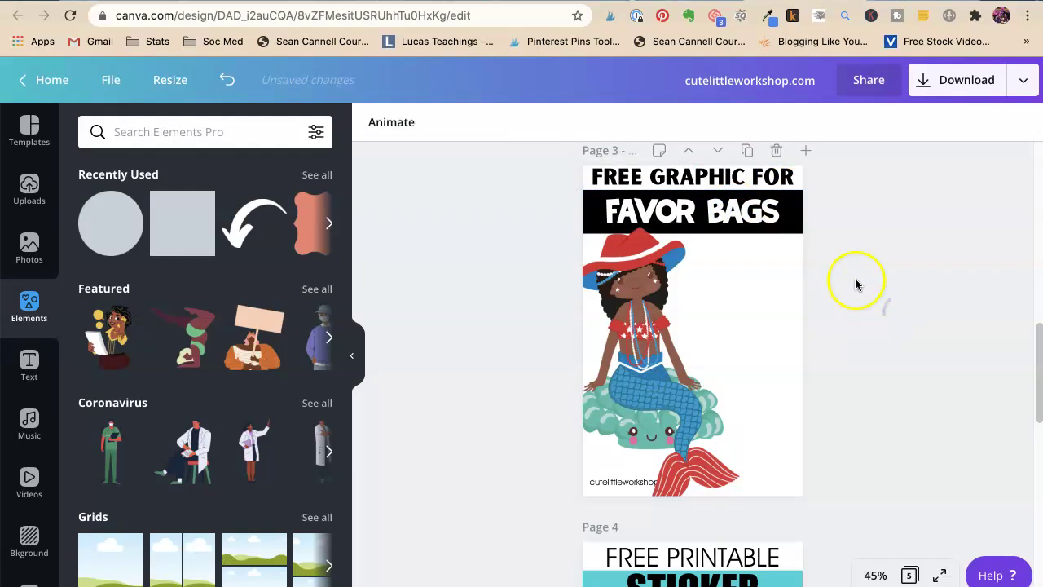
{"action": "left_click", "coordinate": [745, 214]}
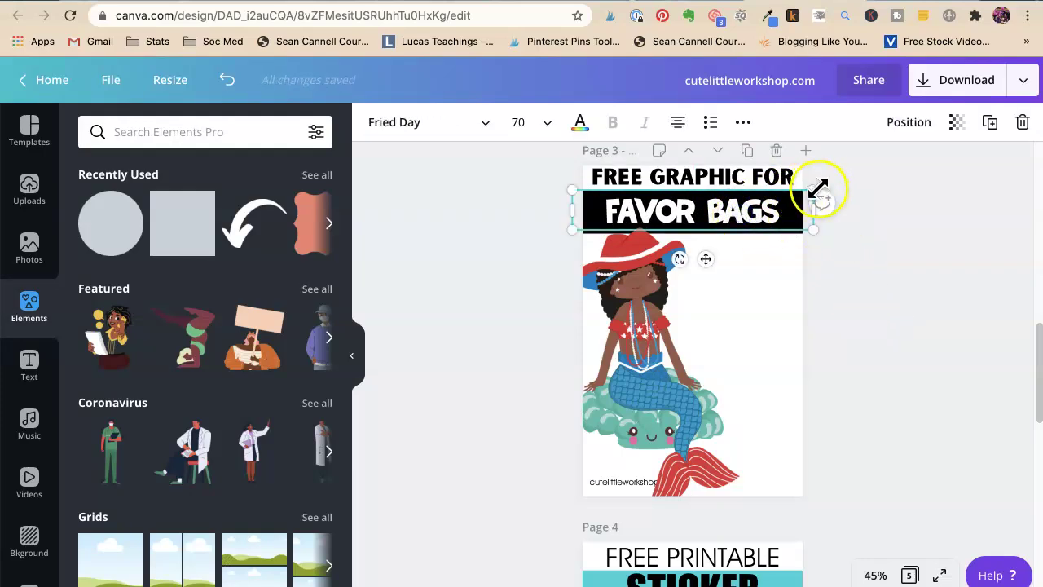
{"action": "left_click_drag", "start_coordinate": [820, 194], "coordinate": [836, 182]}
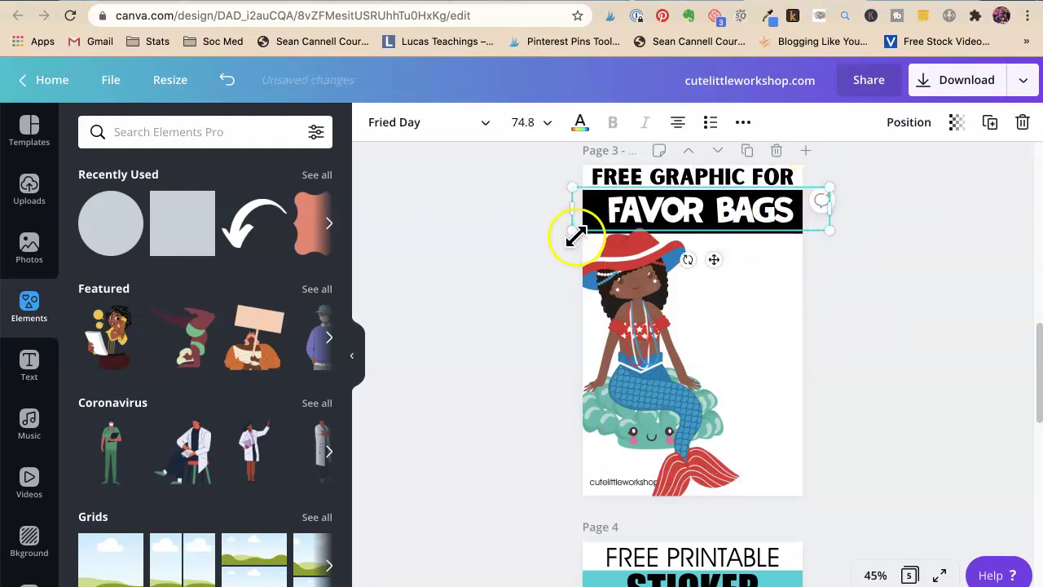
{"action": "left_click_drag", "start_coordinate": [572, 234], "coordinate": [560, 237]}
{"action": "left_click", "coordinate": [916, 358]}
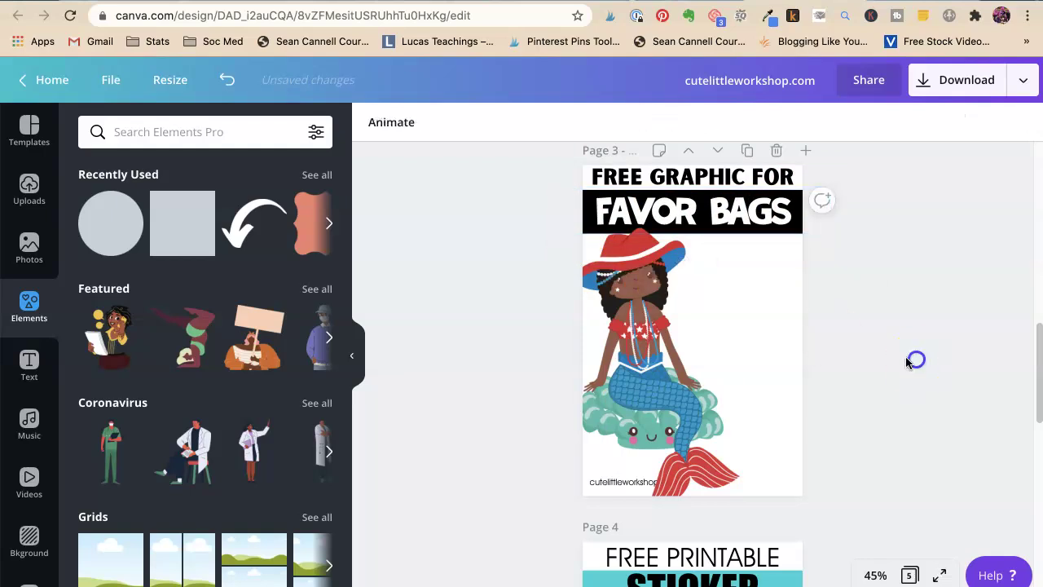
Add a blue circle right of the mermaid and pick up page 2's circle text.
{"action": "left_click", "coordinate": [125, 236]}
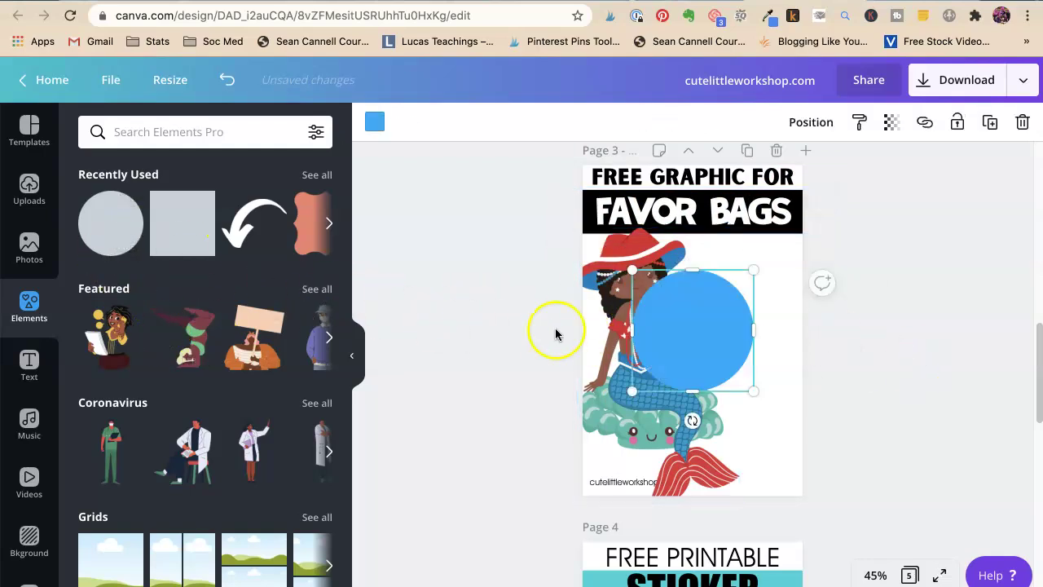
{"action": "left_click_drag", "start_coordinate": [693, 326], "coordinate": [738, 315]}
{"action": "left_click", "coordinate": [918, 338]}
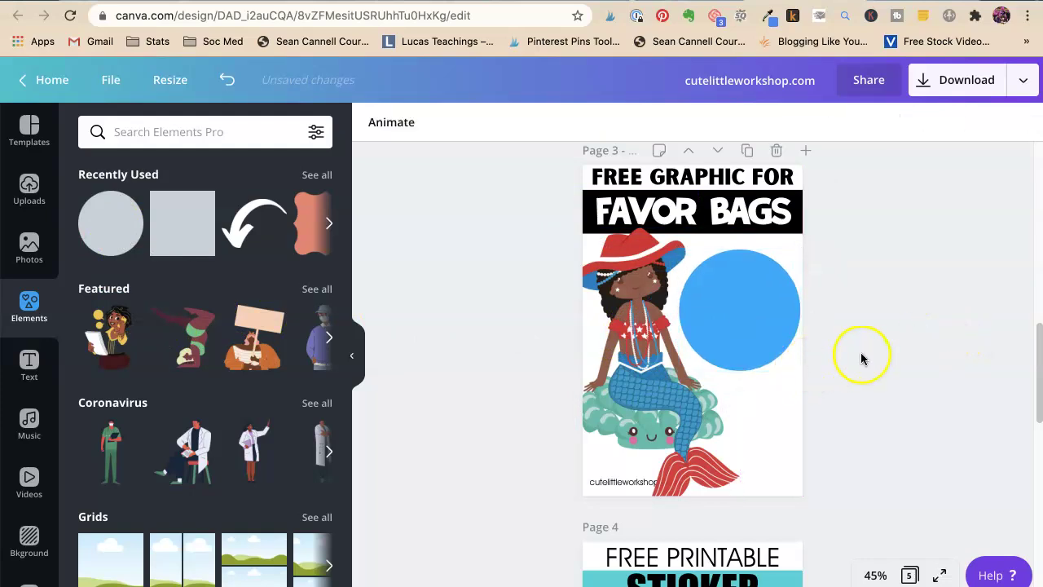
{"action": "scroll", "coordinate": [848, 351], "scroll_direction": "up", "scroll_amount": 5}
{"action": "left_click", "coordinate": [740, 204]}
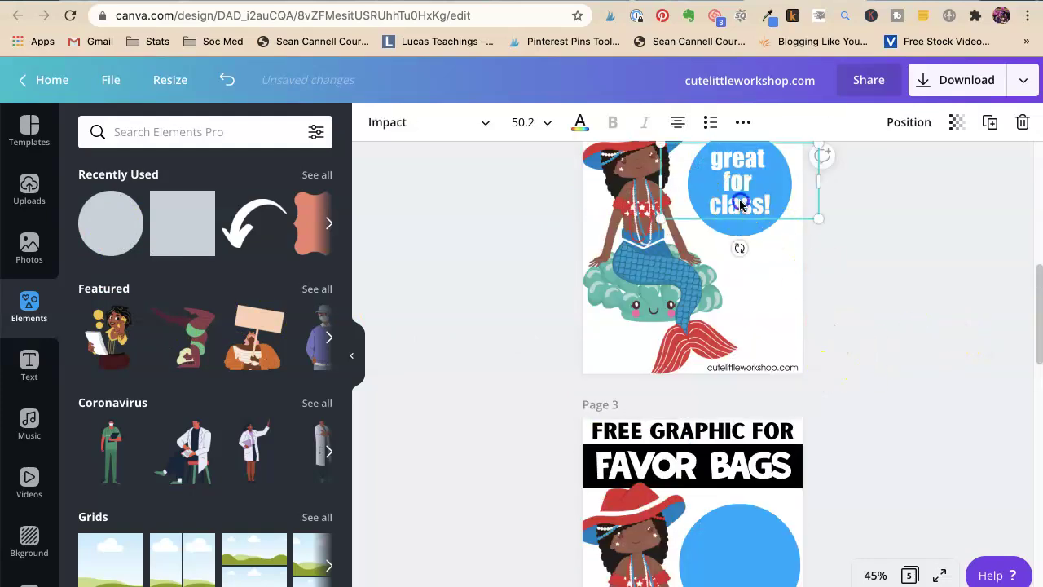
{"action": "scroll", "coordinate": [840, 340], "scroll_direction": "down", "scroll_amount": 3}
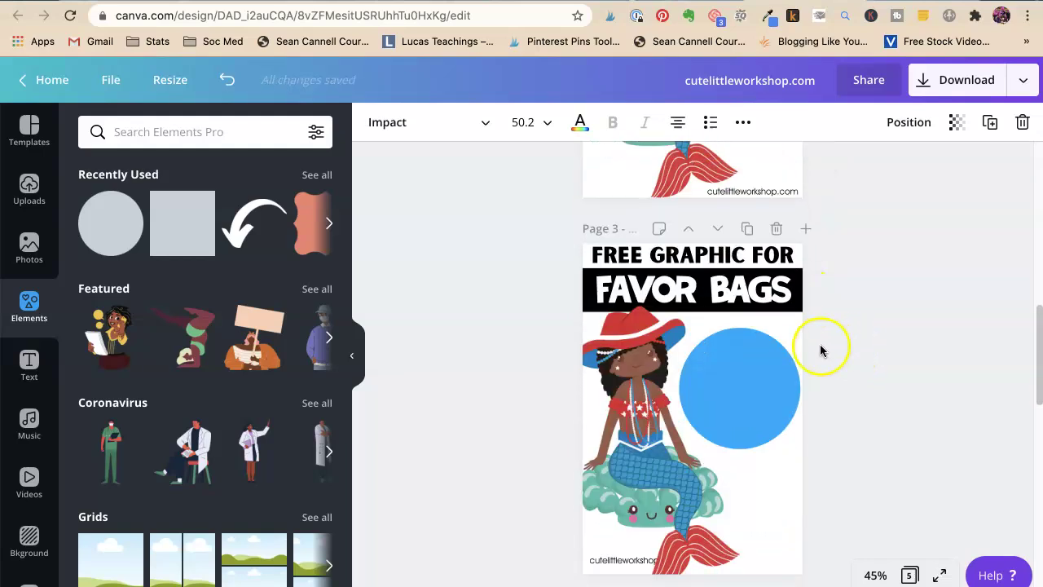
Paste the text into page 3's circle and reword it as 'for birthday parties!'.
{"action": "left_click", "coordinate": [729, 419]}
{"action": "key", "text": "ctrl+v"}
{"action": "double_click", "coordinate": [729, 407]}
{"action": "left_click", "coordinate": [769, 400]}
{"action": "key", "text": "ctrl+a"}
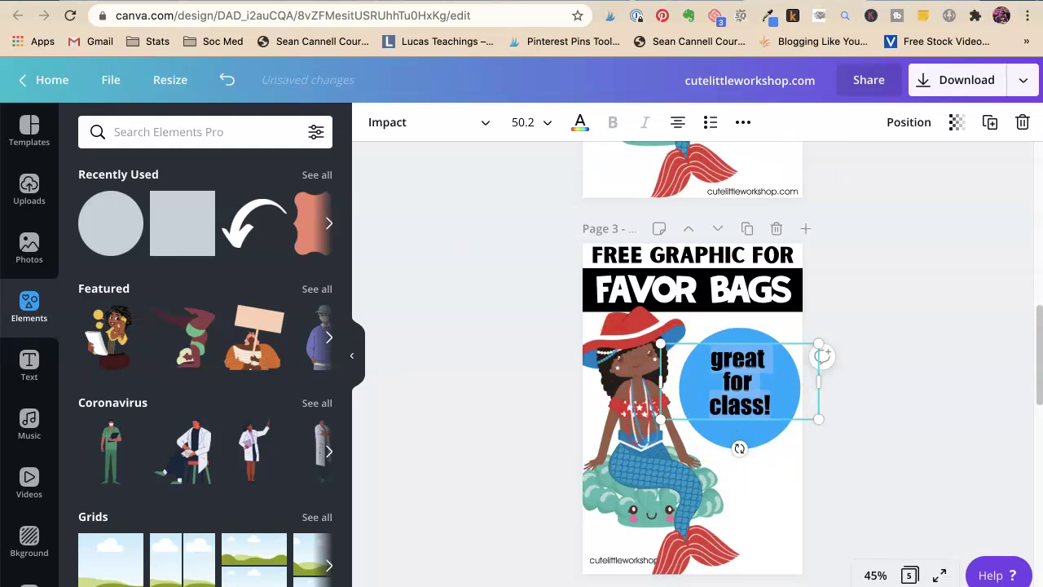
{"action": "type", "text": "for birthday"}
{"action": "key", "text": "BackSpace"}
{"action": "key", "text": "BackSpace"}
{"action": "key", "text": "BackSpace"}
{"action": "type", "text": "day parties!"}
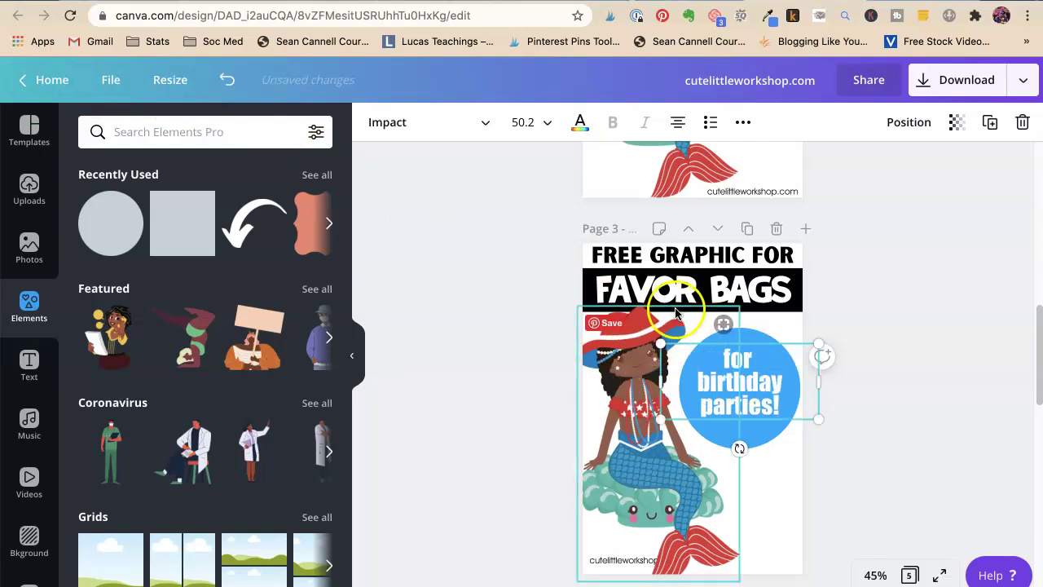
{"action": "left_click", "coordinate": [889, 437]}
{"action": "left_click_drag", "start_coordinate": [723, 411], "coordinate": [724, 422]}
Set the circle text in Sunborn at size 35.
{"action": "left_click", "coordinate": [605, 246]}
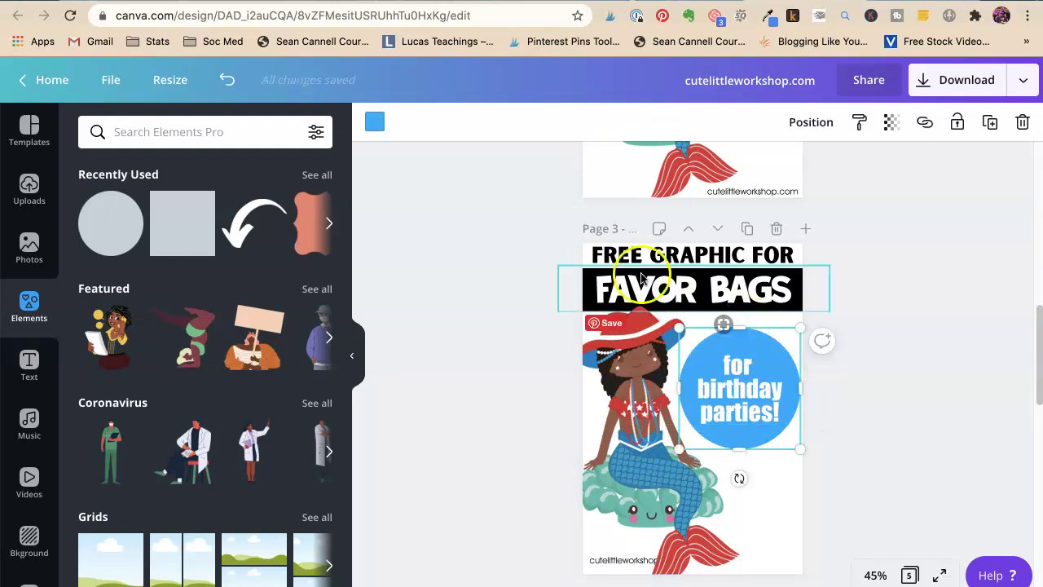
{"action": "left_click", "coordinate": [628, 258]}
{"action": "left_click", "coordinate": [742, 388]}
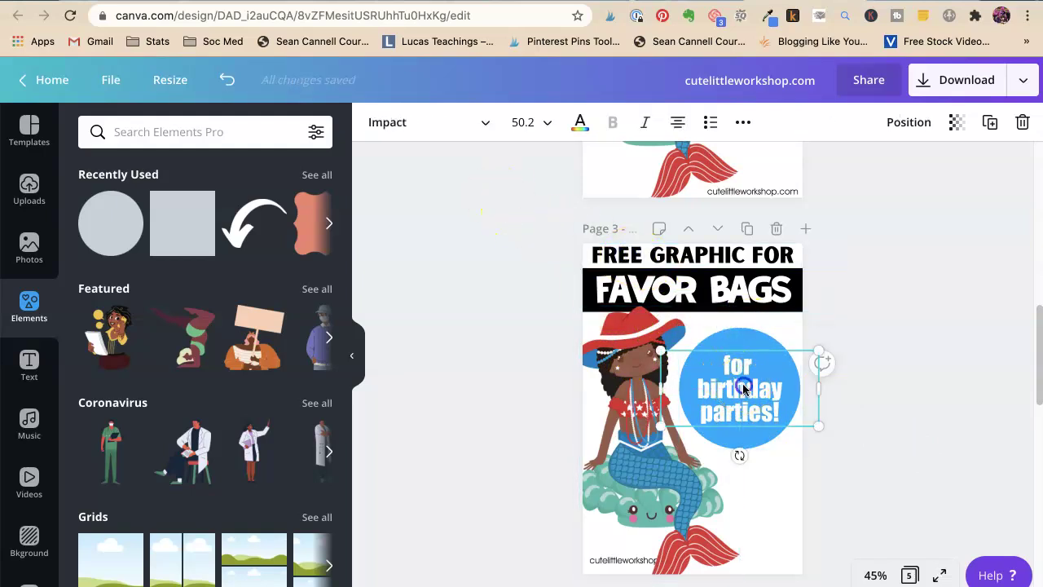
{"action": "left_click", "coordinate": [391, 126]}
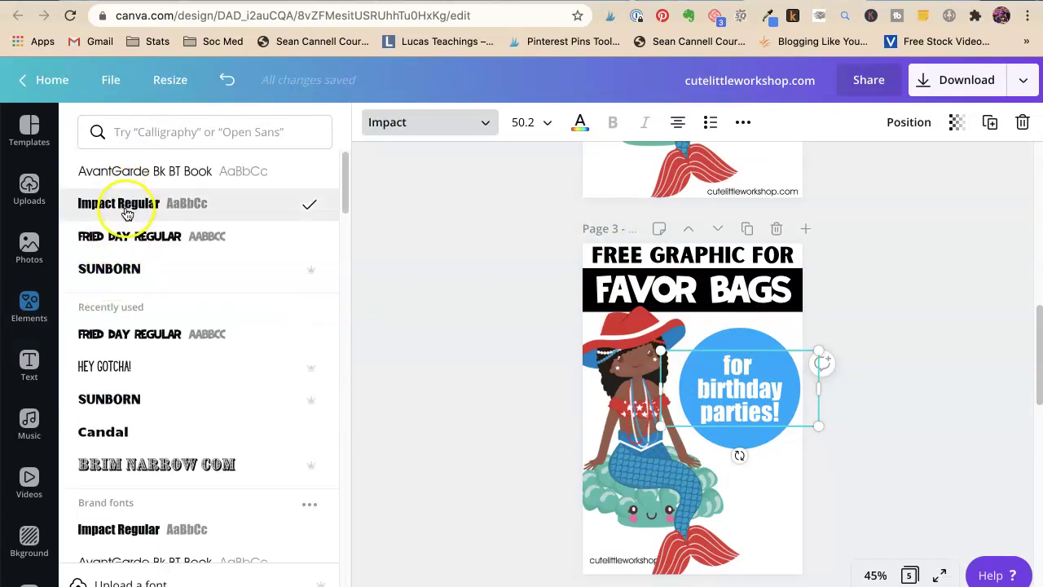
{"action": "left_click", "coordinate": [108, 271]}
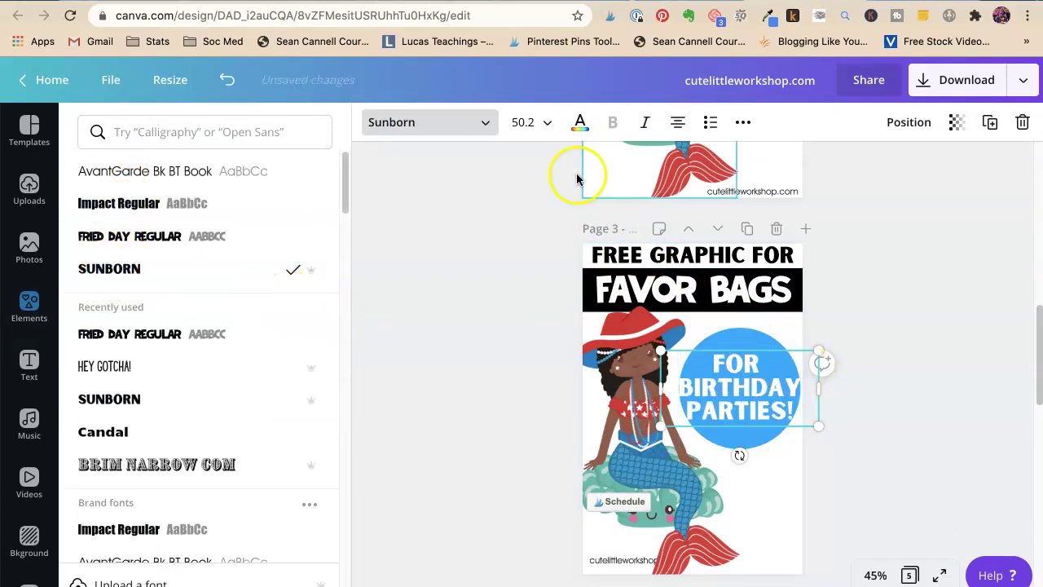
{"action": "left_click", "coordinate": [520, 122]}
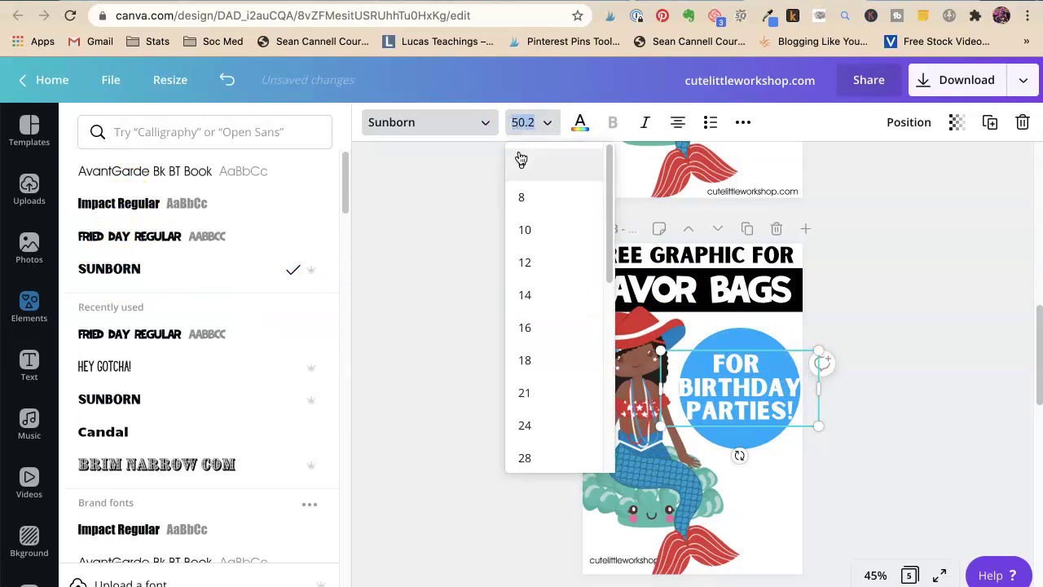
{"action": "type", "text": "35"}
{"action": "key", "text": "Return"}
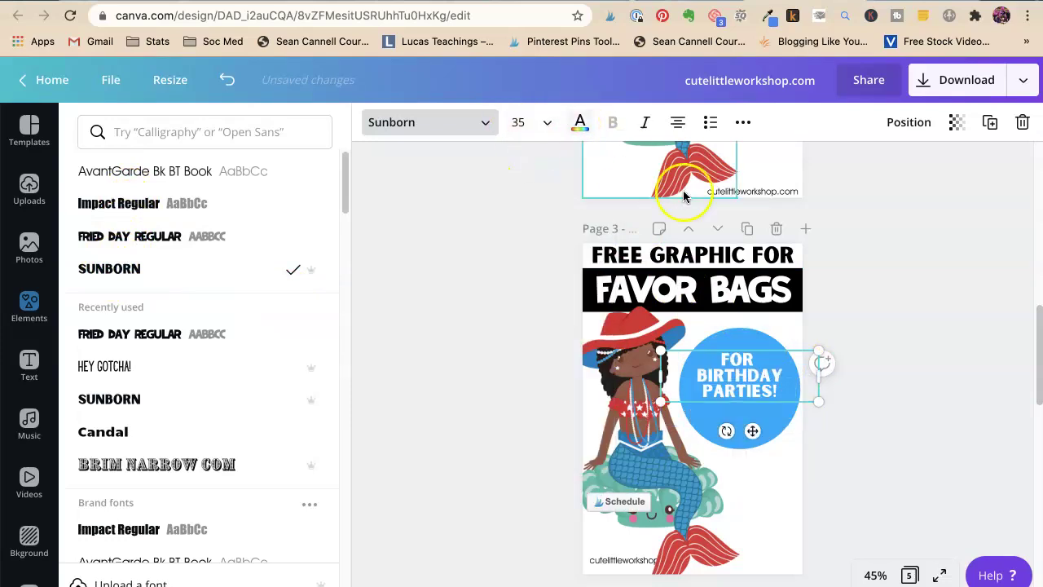
Enlarge the circle text to about 41 and centre it inside the blue circle.
{"action": "left_click", "coordinate": [887, 362]}
{"action": "left_click", "coordinate": [721, 387]}
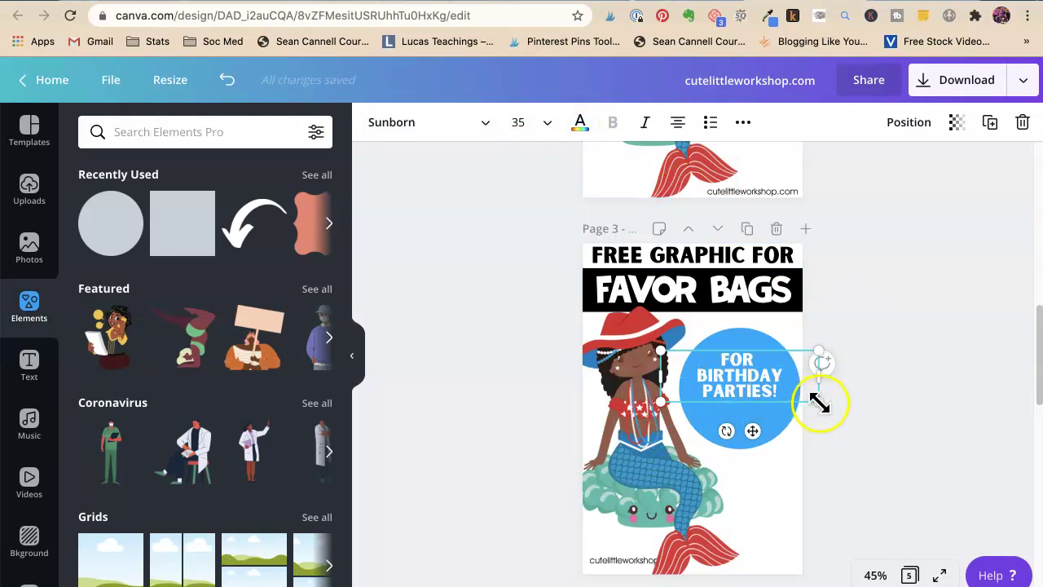
{"action": "left_click_drag", "start_coordinate": [824, 407], "coordinate": [841, 422]}
{"action": "left_click", "coordinate": [837, 370]}
{"action": "left_click_drag", "start_coordinate": [756, 381], "coordinate": [745, 389]}
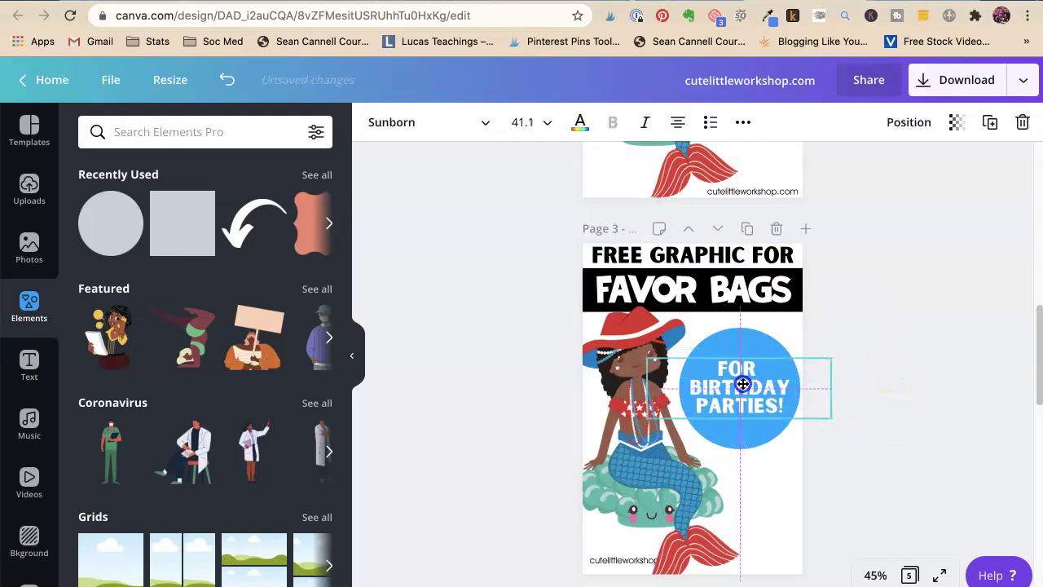
{"action": "left_click", "coordinate": [884, 452]}
{"action": "scroll", "coordinate": [865, 413], "scroll_direction": "down", "scroll_amount": 3}
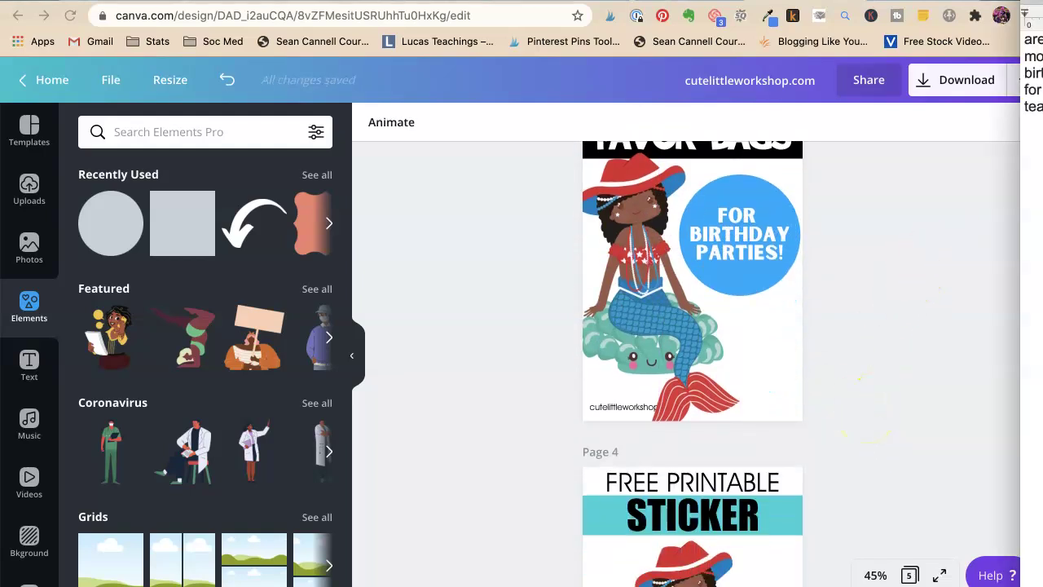
Move page 4's STICKER word down beside the mermaid and rotate it to run vertically.
{"action": "scroll", "coordinate": [864, 407], "scroll_direction": "down", "scroll_amount": 5}
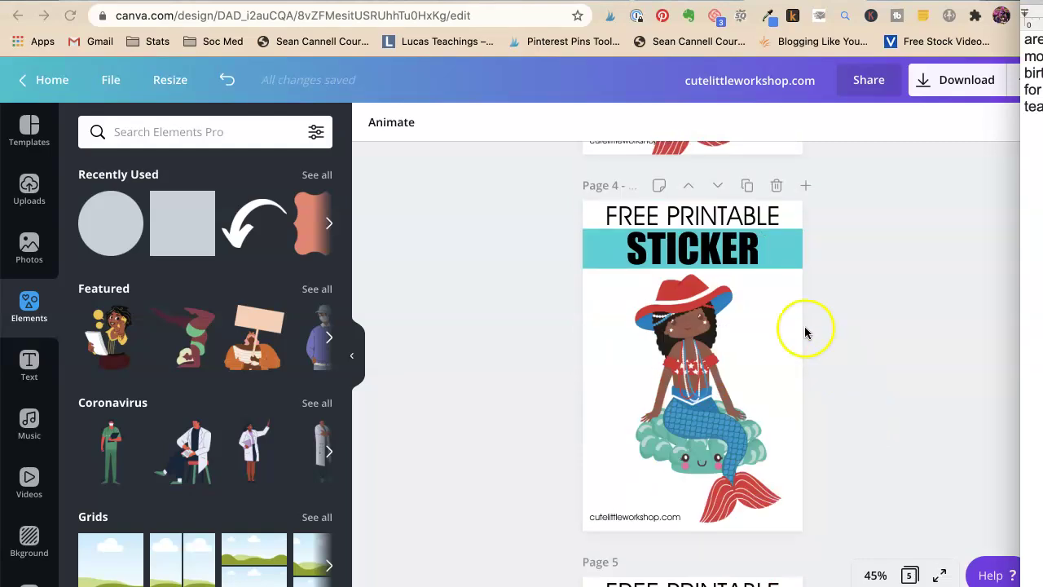
{"action": "left_click", "coordinate": [668, 251]}
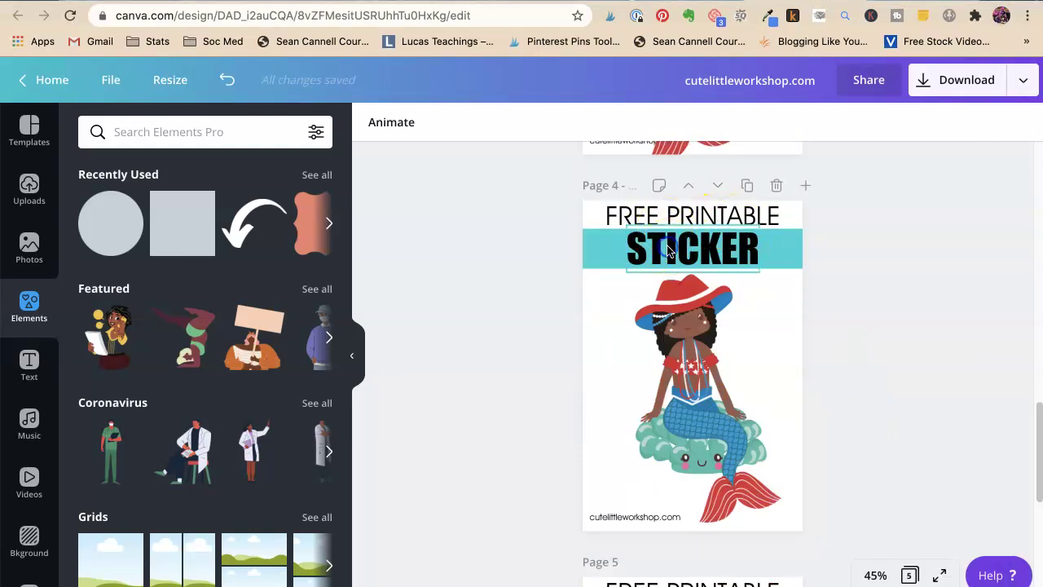
{"action": "left_click", "coordinate": [682, 214]}
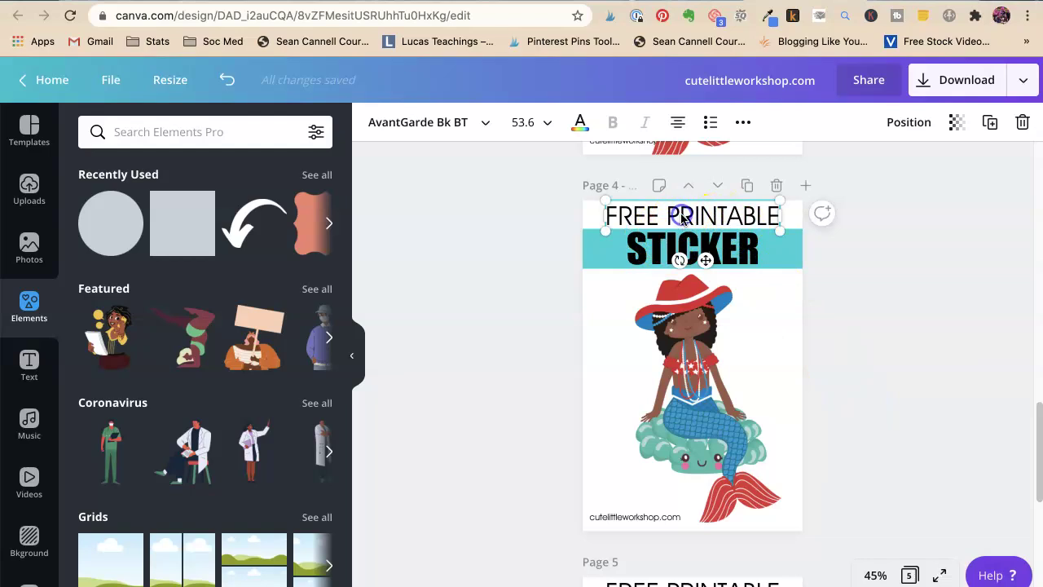
{"action": "left_click", "coordinate": [664, 249]}
{"action": "left_click_drag", "start_coordinate": [663, 249], "coordinate": [622, 324]}
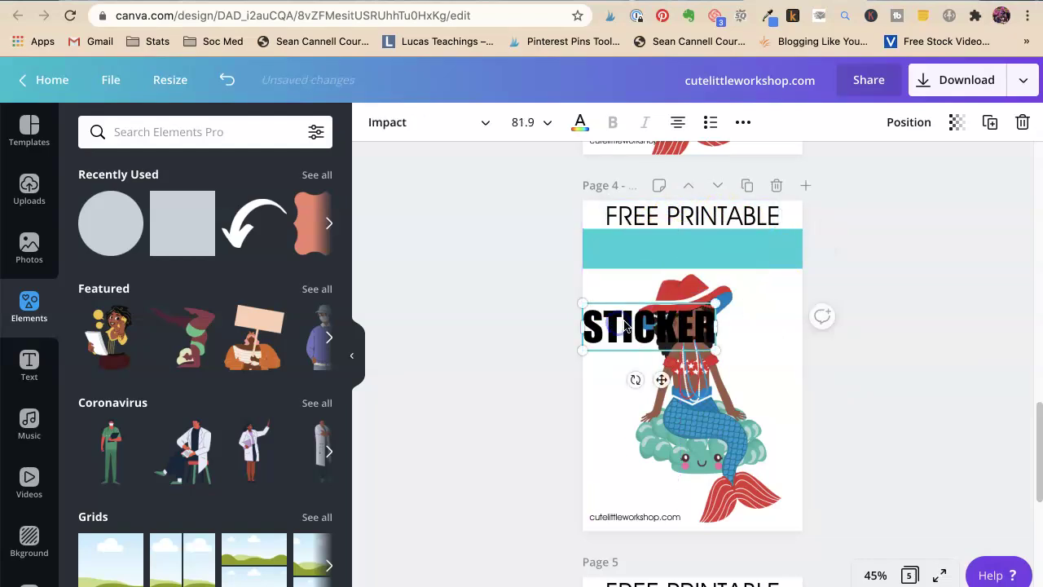
{"action": "right_click", "coordinate": [624, 323]}
{"action": "left_click", "coordinate": [601, 326]}
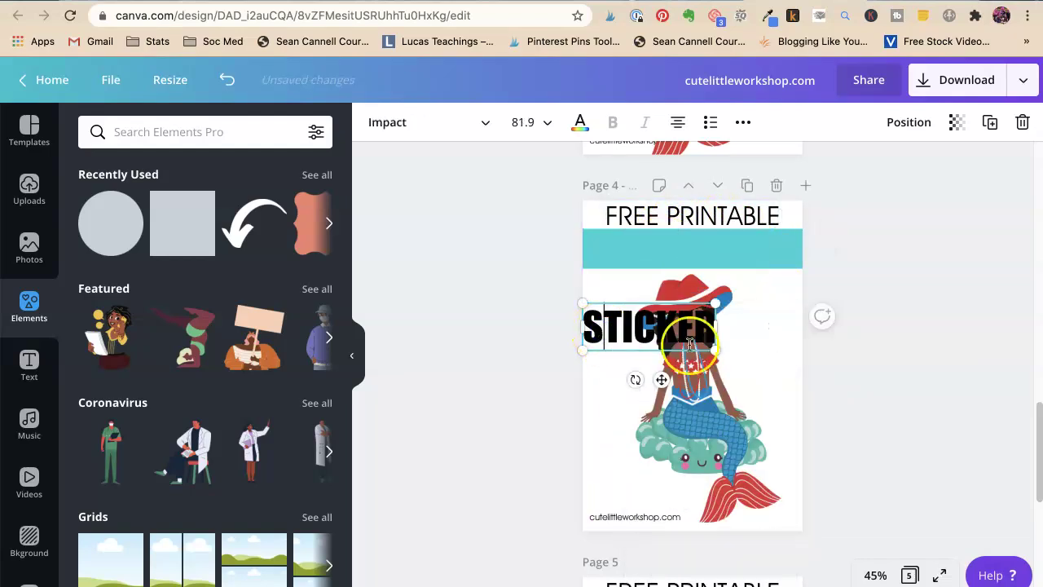
{"action": "left_click_drag", "start_coordinate": [634, 384], "coordinate": [710, 345]}
Retype it as 'for scrapbooking', lengthen the box and place it along the left edge.
{"action": "double_click", "coordinate": [662, 365]}
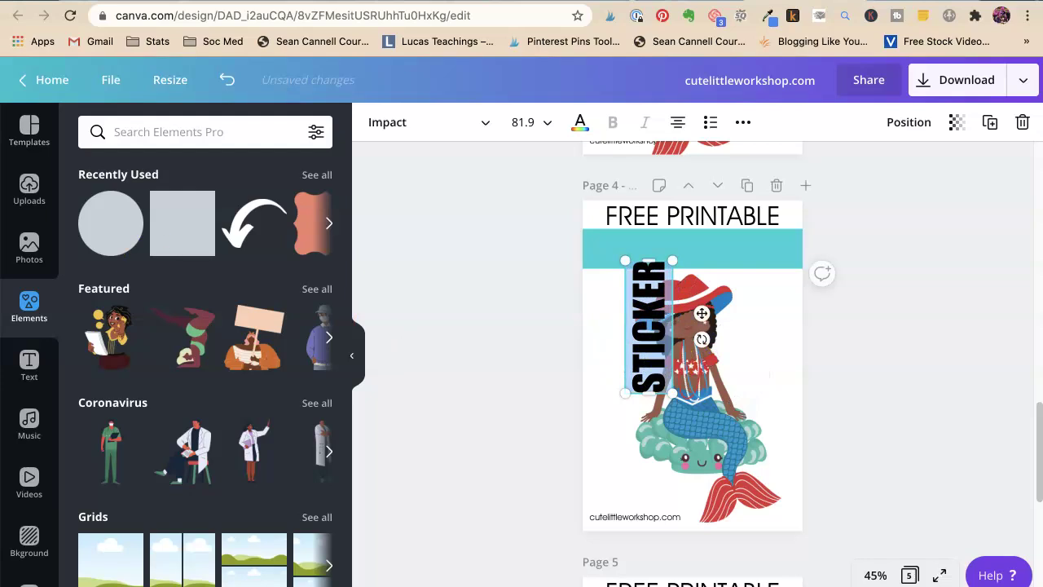
{"action": "type", "text": "STT"}
{"action": "key", "text": "BackSpace"}
{"action": "type", "text": "rapbooking"}
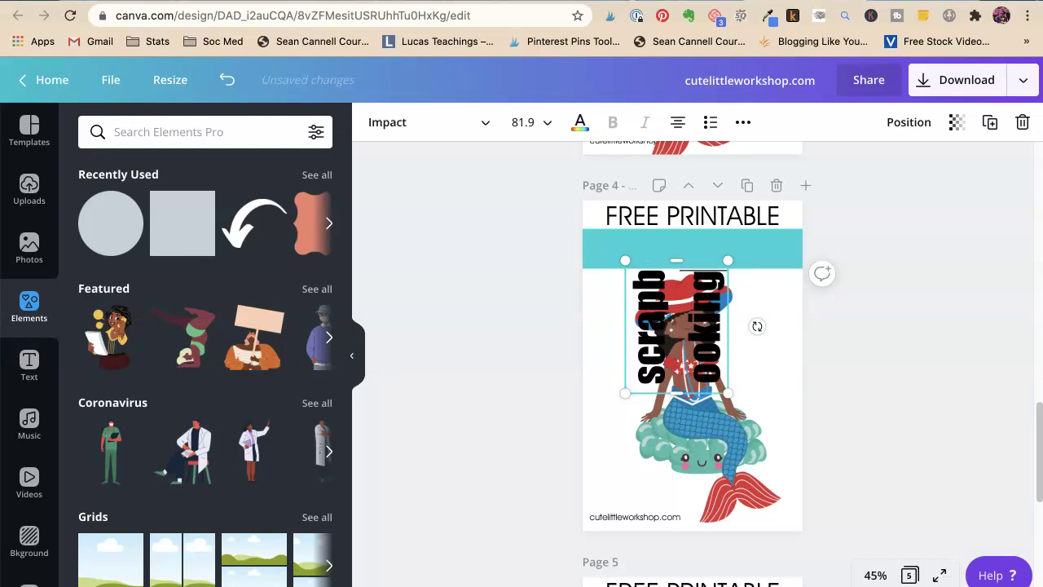
{"action": "left_click_drag", "start_coordinate": [680, 260], "coordinate": [681, 157]}
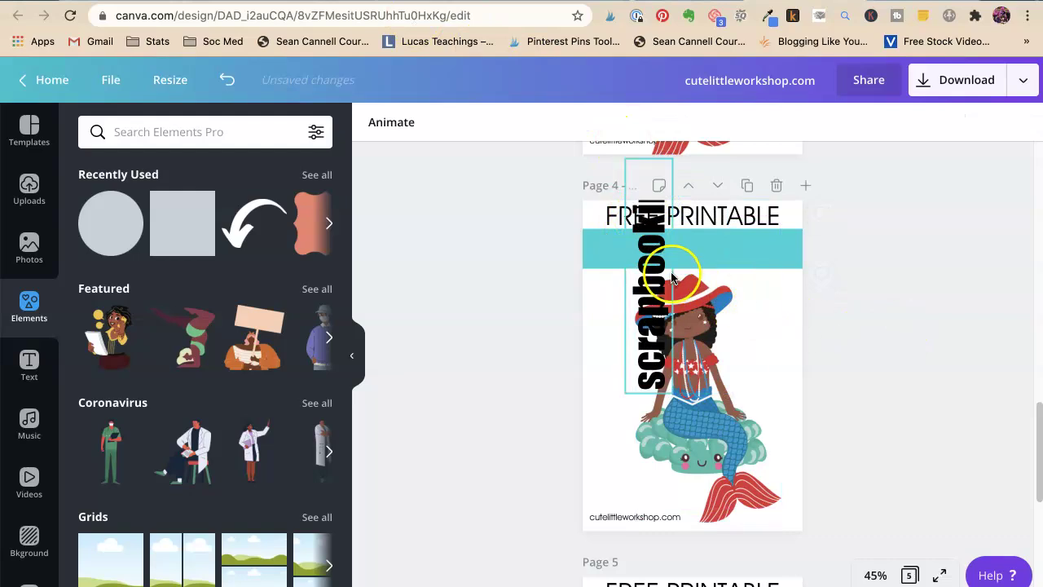
{"action": "left_click_drag", "start_coordinate": [666, 233], "coordinate": [617, 279]}
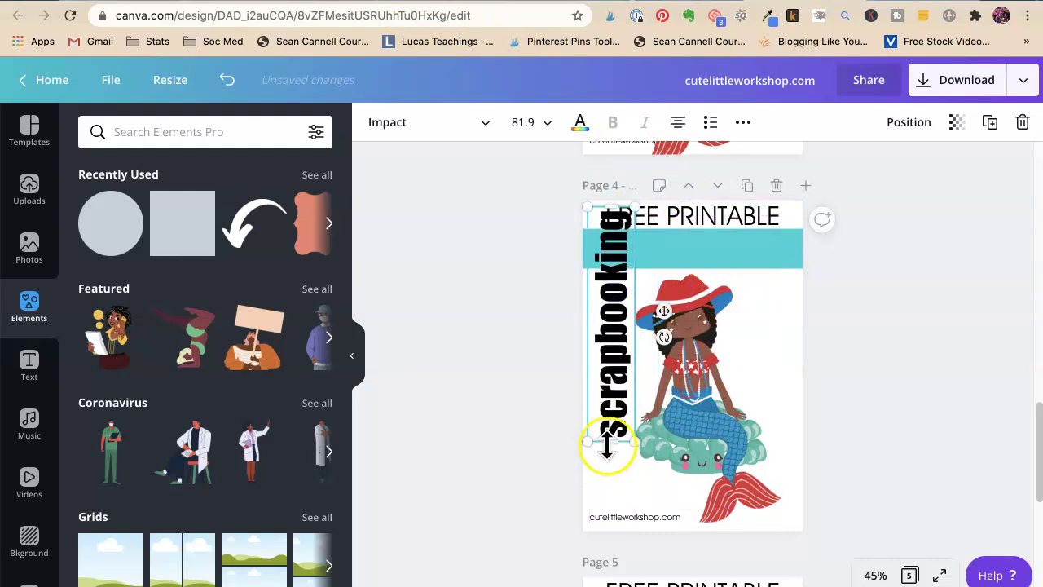
{"action": "left_click_drag", "start_coordinate": [609, 444], "coordinate": [608, 510]}
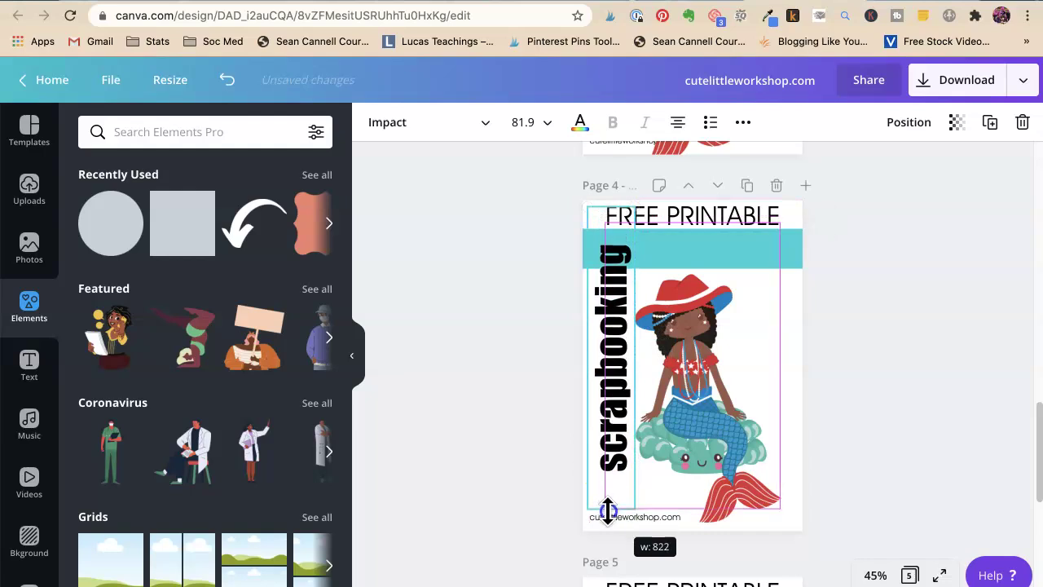
{"action": "double_click", "coordinate": [614, 469]}
{"action": "left_click", "coordinate": [611, 472]}
{"action": "type", "text": "for"}
{"action": "left_click", "coordinate": [864, 314]}
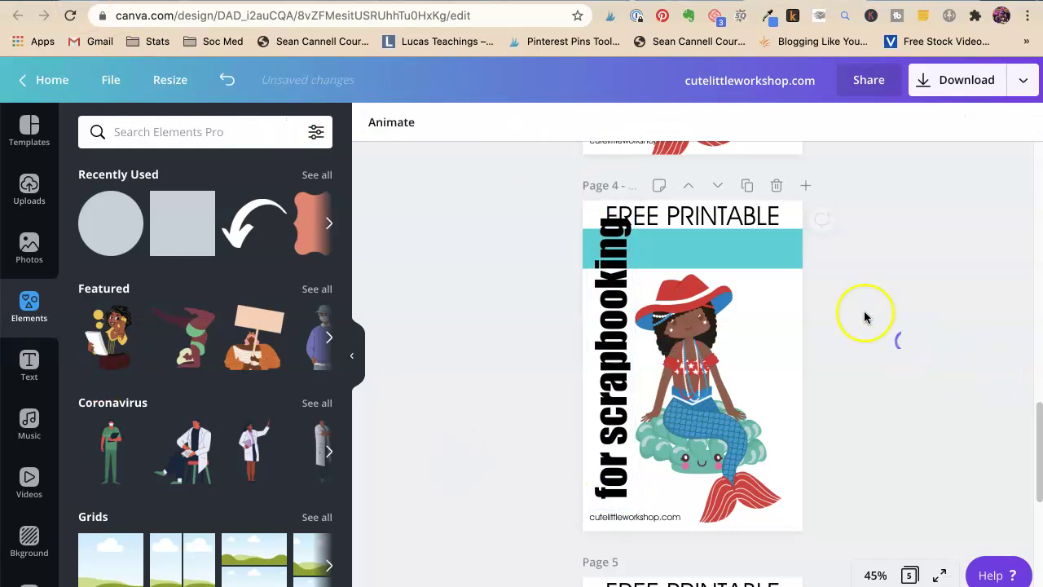
Bring the page 4 mermaid in front of the text and enlarge it beside the vertical text.
{"action": "left_click", "coordinate": [708, 384]}
{"action": "left_click_drag", "start_coordinate": [708, 384], "coordinate": [706, 368]}
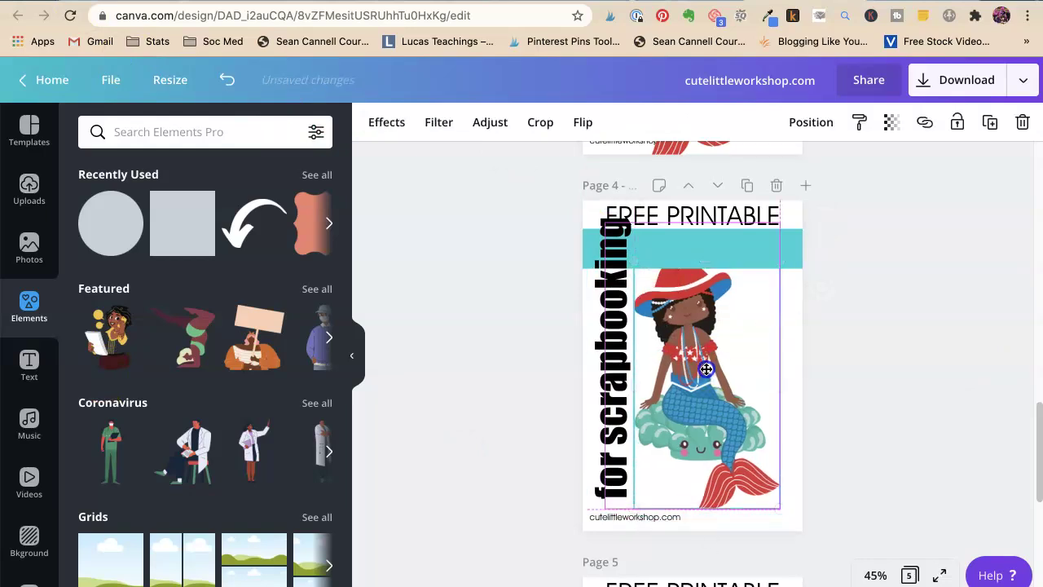
{"action": "right_click", "coordinate": [706, 370]}
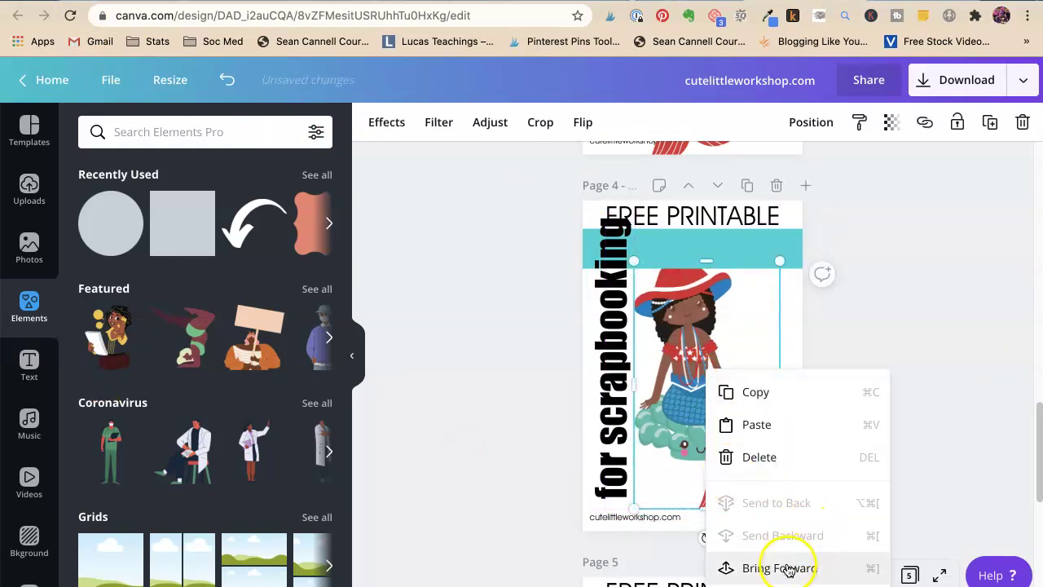
{"action": "left_click", "coordinate": [823, 562]}
{"action": "left_click", "coordinate": [904, 347]}
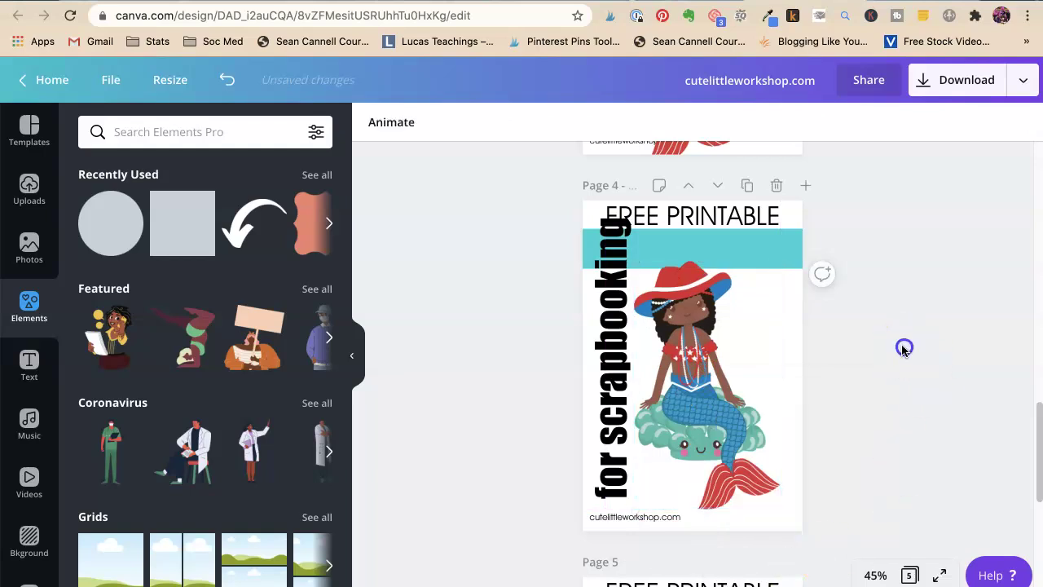
{"action": "left_click", "coordinate": [722, 375]}
{"action": "left_click_drag", "start_coordinate": [782, 512], "coordinate": [796, 531]}
{"action": "left_click_drag", "start_coordinate": [716, 461], "coordinate": [730, 466]}
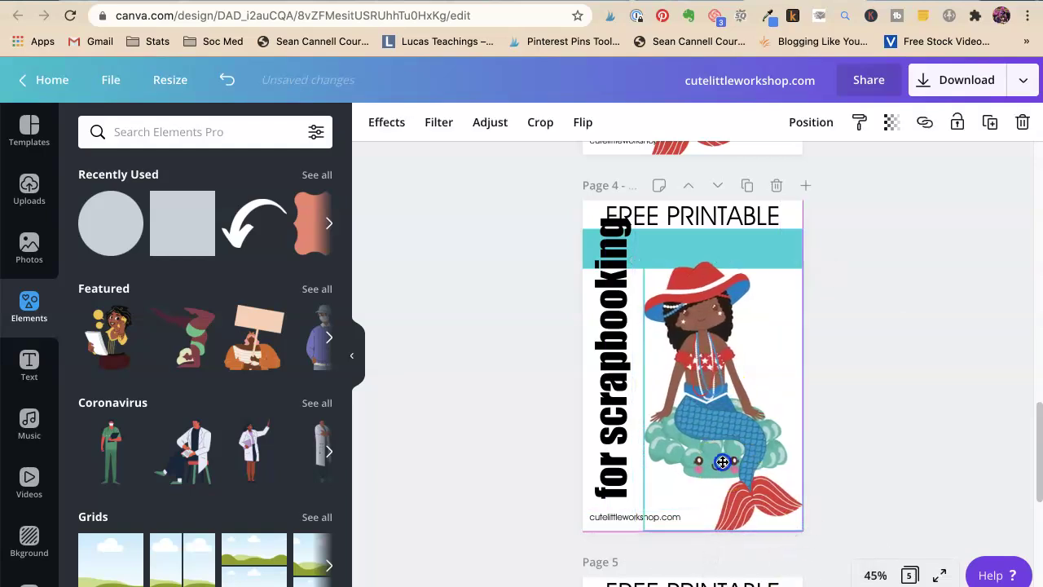
{"action": "left_click", "coordinate": [845, 361]}
Set the FREE PRINTABLE heading to font size 28 and join it onto one line.
{"action": "left_click", "coordinate": [714, 231]}
{"action": "left_click_drag", "start_coordinate": [714, 231], "coordinate": [751, 222]}
{"action": "left_click", "coordinate": [718, 222]}
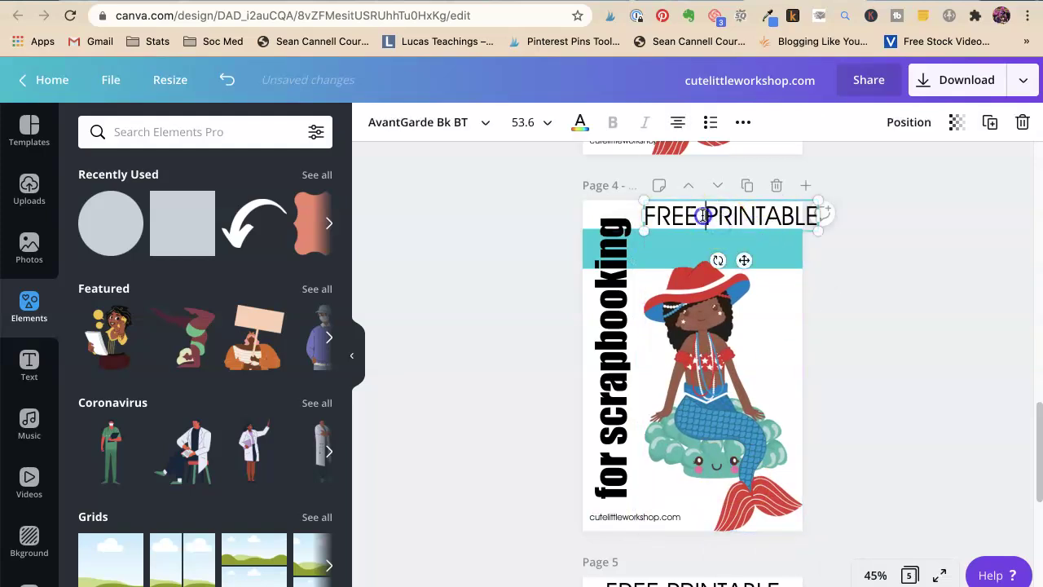
{"action": "left_click_drag", "start_coordinate": [644, 215], "coordinate": [678, 215]}
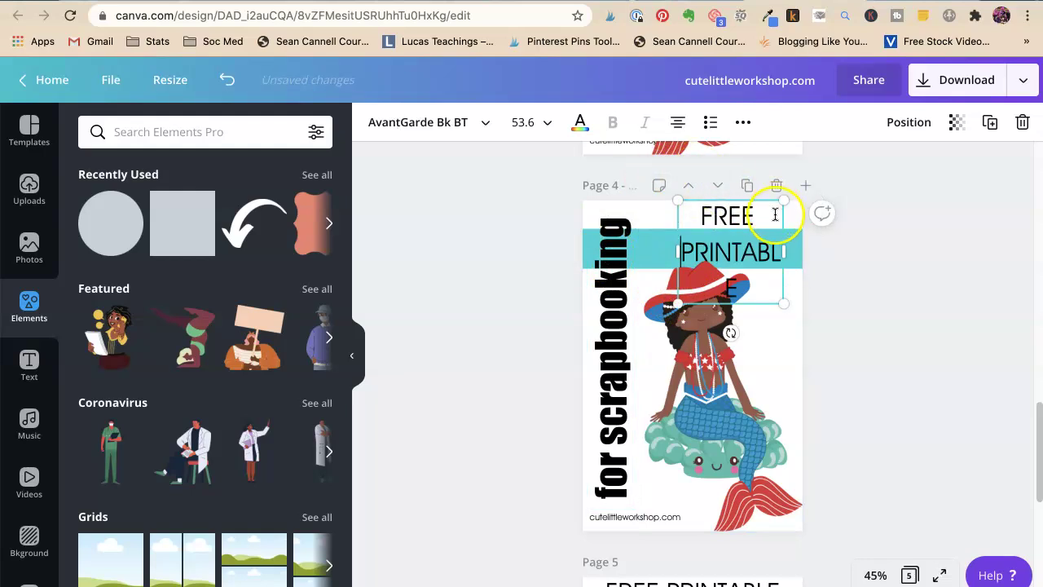
{"action": "left_click_drag", "start_coordinate": [782, 250], "coordinate": [837, 253]}
{"action": "left_click", "coordinate": [940, 293]}
{"action": "left_click_drag", "start_coordinate": [769, 256], "coordinate": [737, 250]}
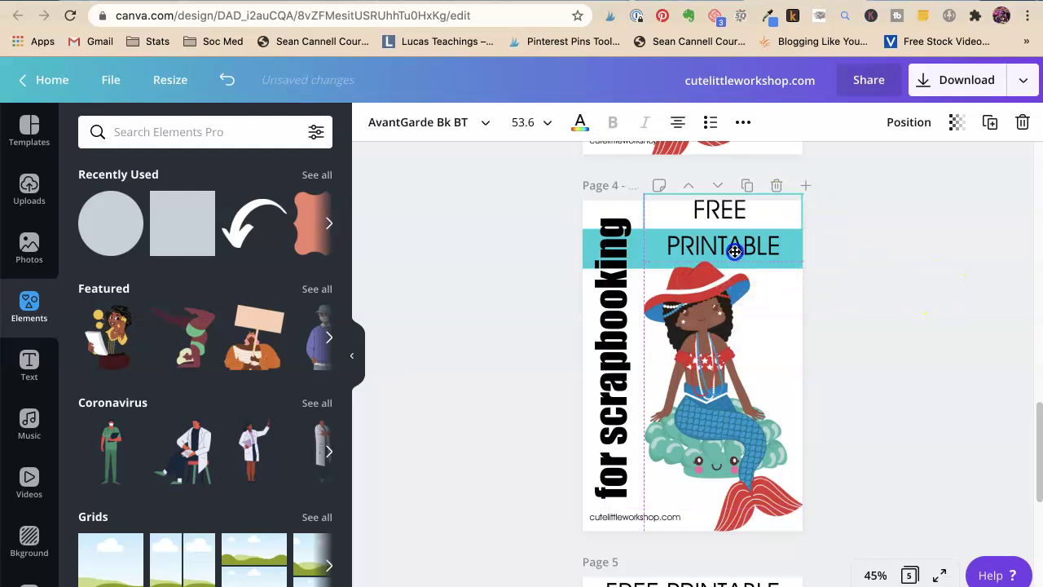
{"action": "left_click", "coordinate": [523, 124]}
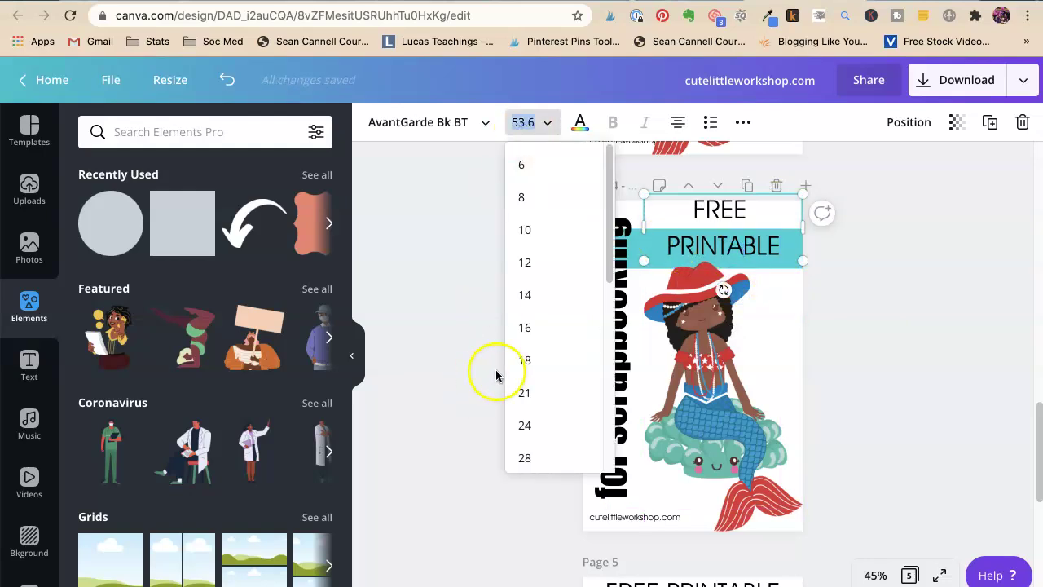
{"action": "left_click", "coordinate": [525, 458]}
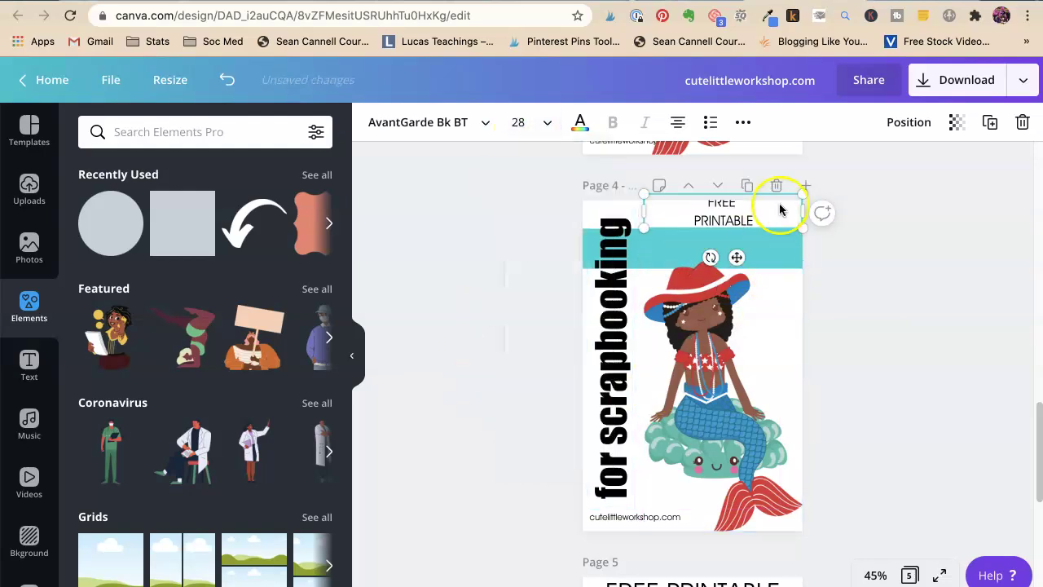
{"action": "left_click", "coordinate": [695, 216]}
{"action": "key", "text": "BackSpace"}
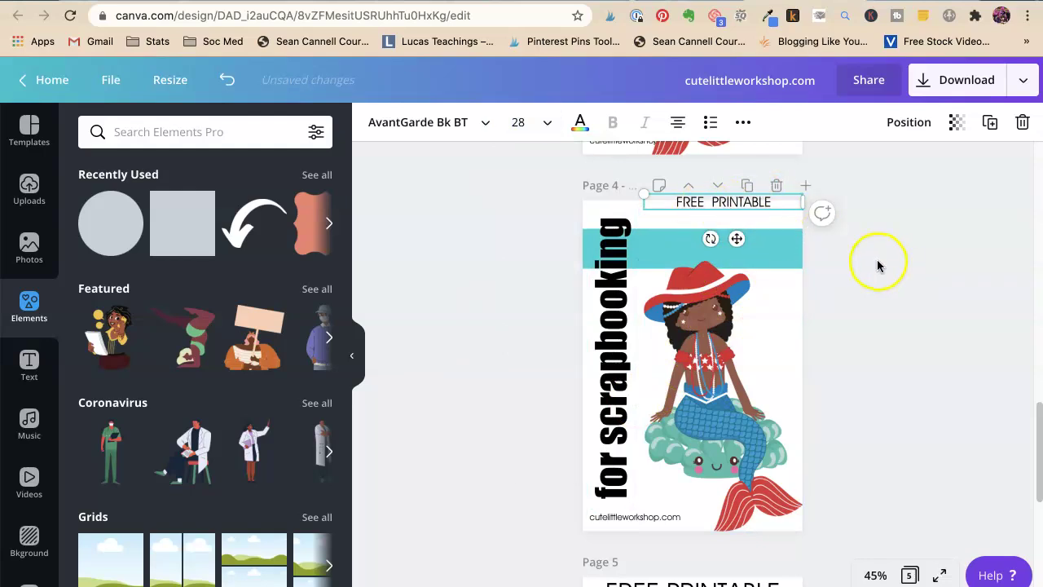
{"action": "left_click", "coordinate": [887, 269]}
Move FREE PRINTABLE onto the teal band and scale it up to fit inside.
{"action": "left_click", "coordinate": [729, 209]}
{"action": "left_click_drag", "start_coordinate": [729, 209], "coordinate": [727, 251]}
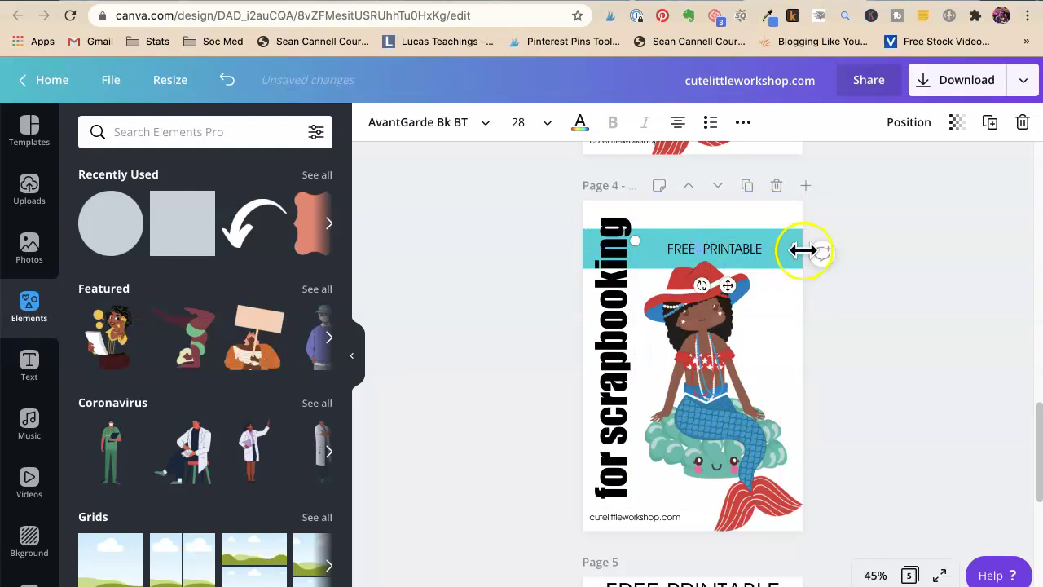
{"action": "left_click", "coordinate": [908, 256]}
{"action": "left_click", "coordinate": [768, 249]}
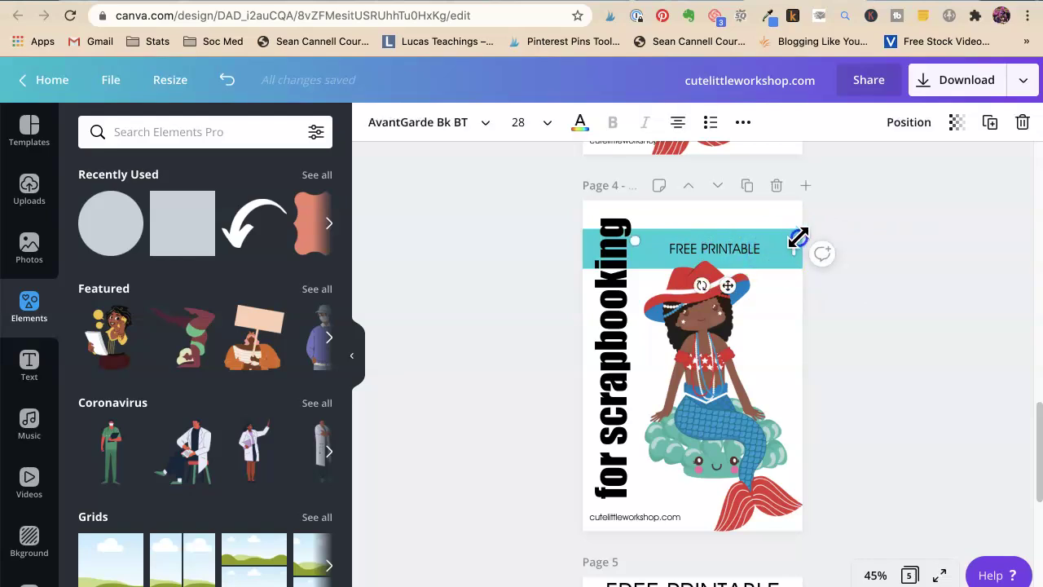
{"action": "left_click_drag", "start_coordinate": [812, 234], "coordinate": [885, 210]}
{"action": "mouse_move", "coordinate": [701, 244]}
{"action": "left_mouse_down"}
{"action": "mouse_move", "coordinate": [740, 247]}
{"action": "mouse_move", "coordinate": [699, 252]}
{"action": "left_mouse_up"}
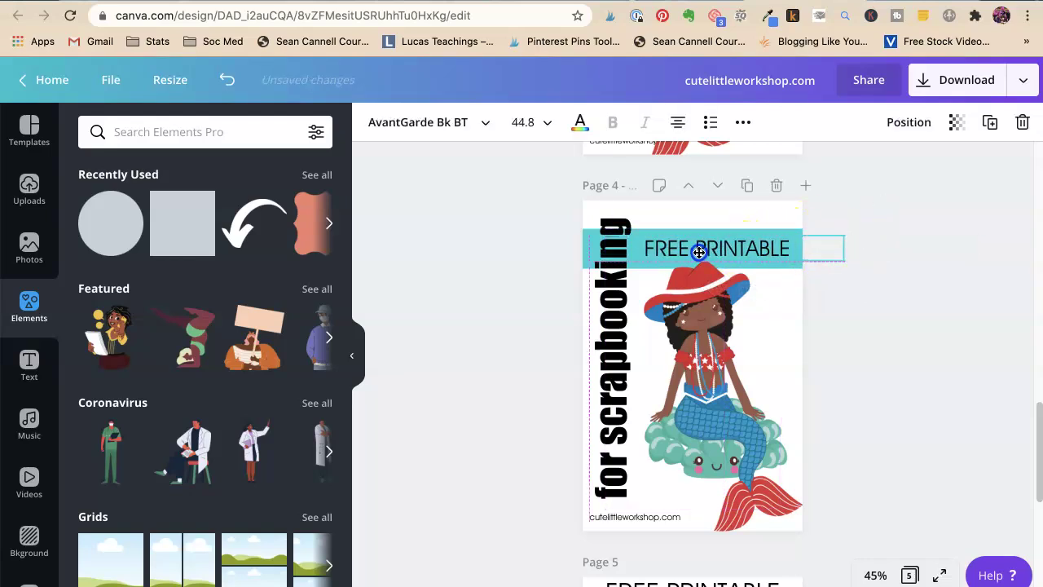
{"action": "left_click", "coordinate": [843, 331]}
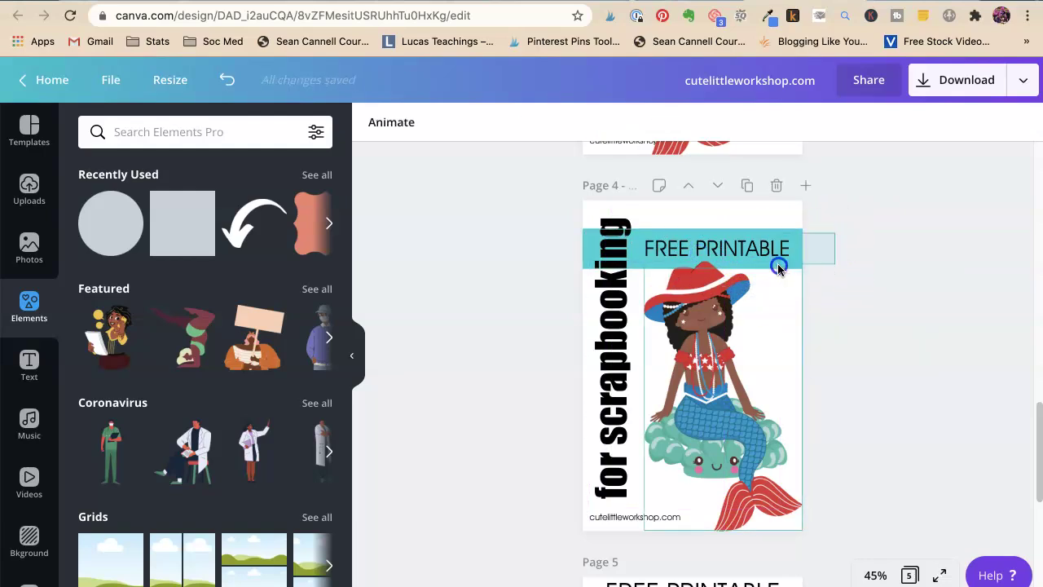
Move the teal band to the page top and enlarge the mermaid further.
{"action": "left_click_drag", "start_coordinate": [779, 264], "coordinate": [755, 233]}
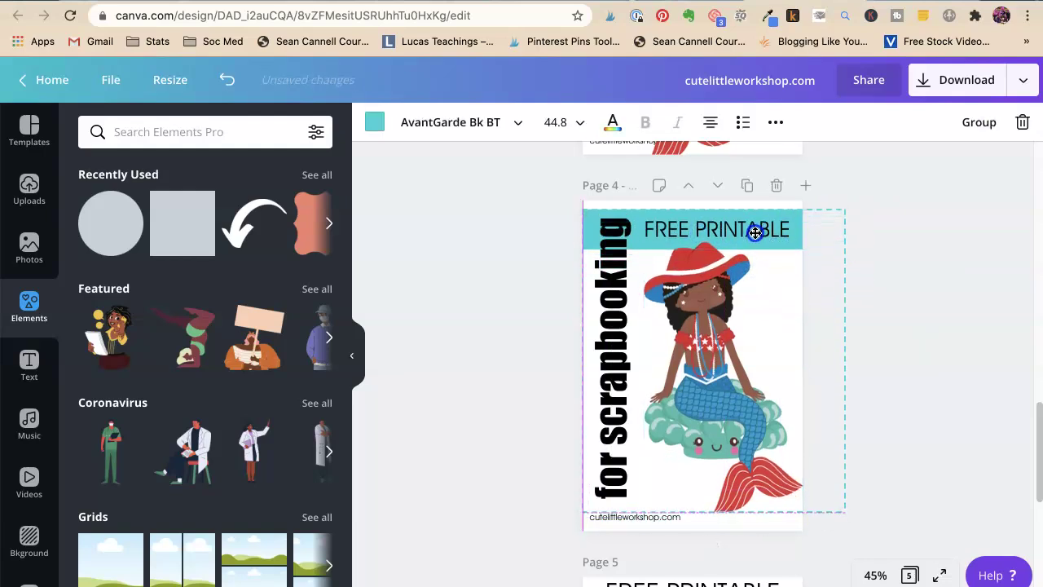
{"action": "left_click", "coordinate": [873, 361]}
{"action": "left_click", "coordinate": [787, 258]}
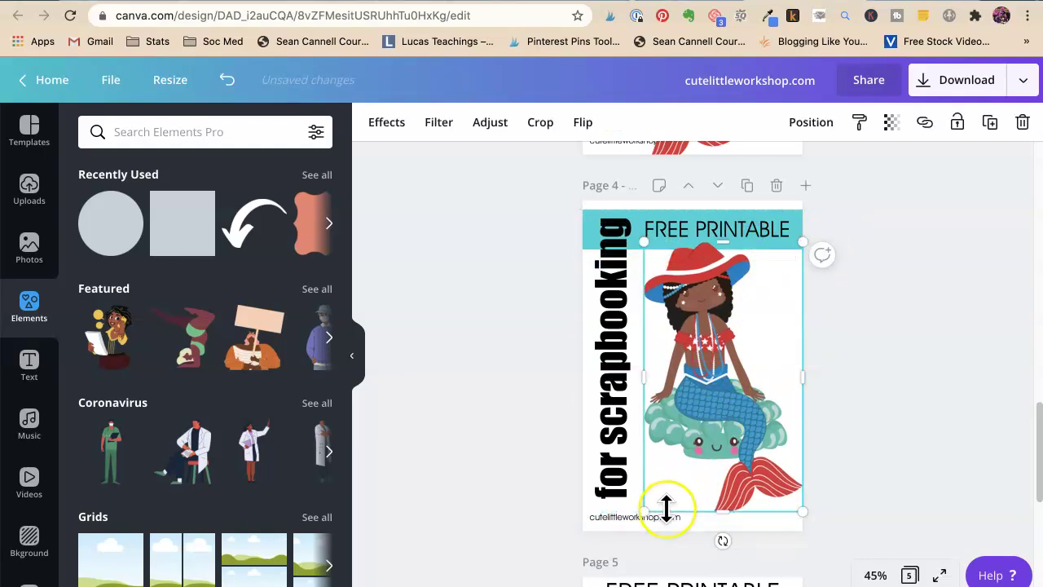
{"action": "left_click_drag", "start_coordinate": [644, 512], "coordinate": [624, 541]}
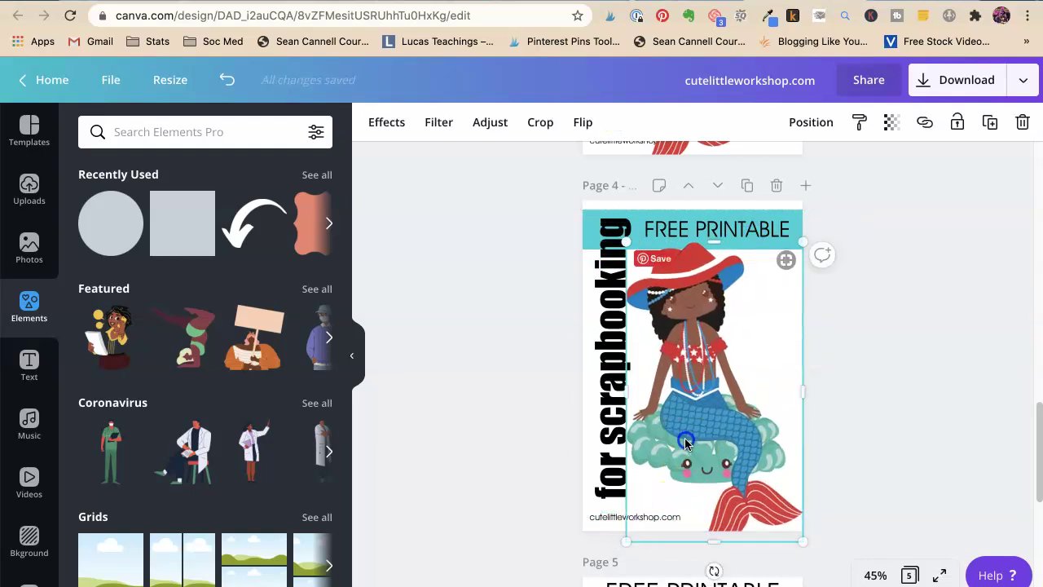
{"action": "left_click_drag", "start_coordinate": [691, 444], "coordinate": [689, 448]}
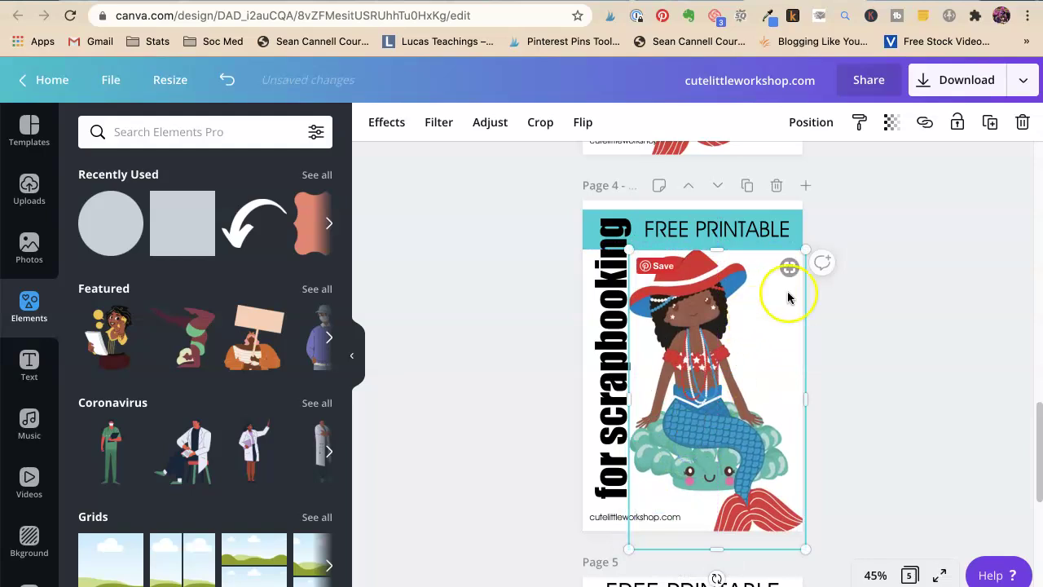
{"action": "left_click_drag", "start_coordinate": [813, 246], "coordinate": [820, 242]}
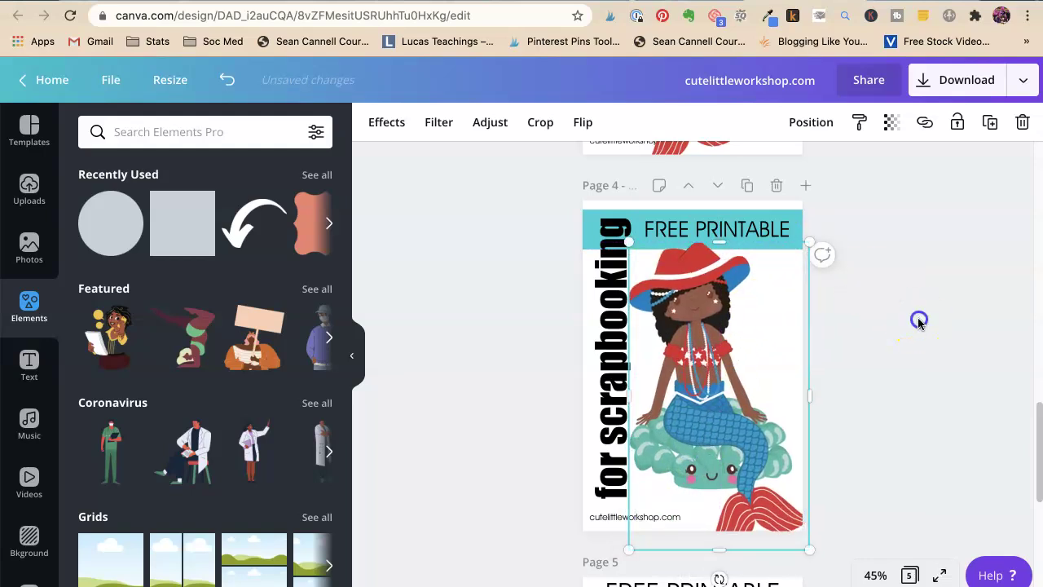
On page 3, try shifting the mermaid right, then undo the move.
{"action": "left_click", "coordinate": [889, 393]}
{"action": "scroll", "coordinate": [902, 384], "scroll_direction": "up", "scroll_amount": 1}
{"action": "scroll", "coordinate": [902, 385], "scroll_direction": "up", "scroll_amount": 2}
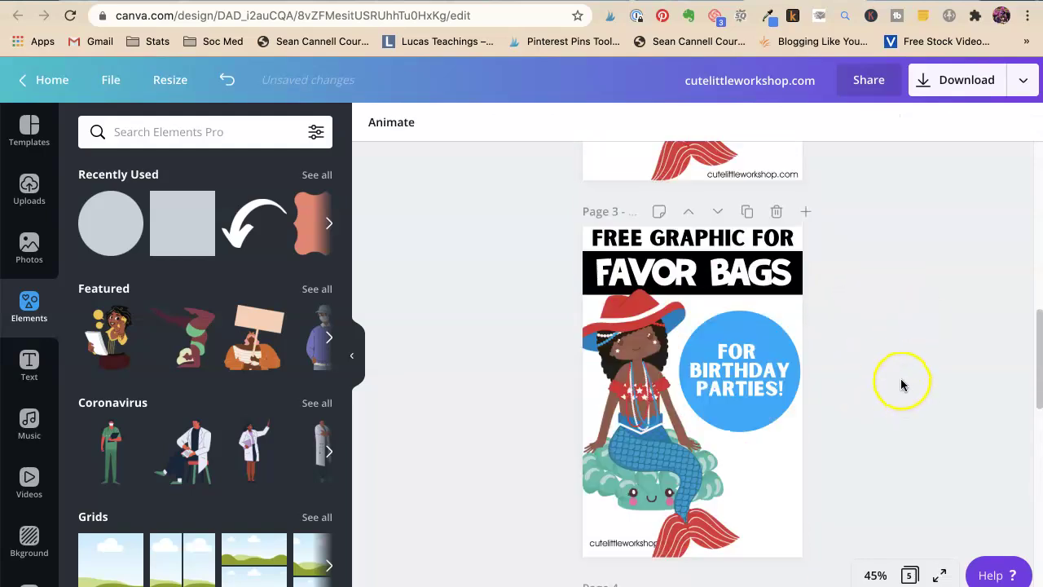
{"action": "left_click", "coordinate": [772, 246]}
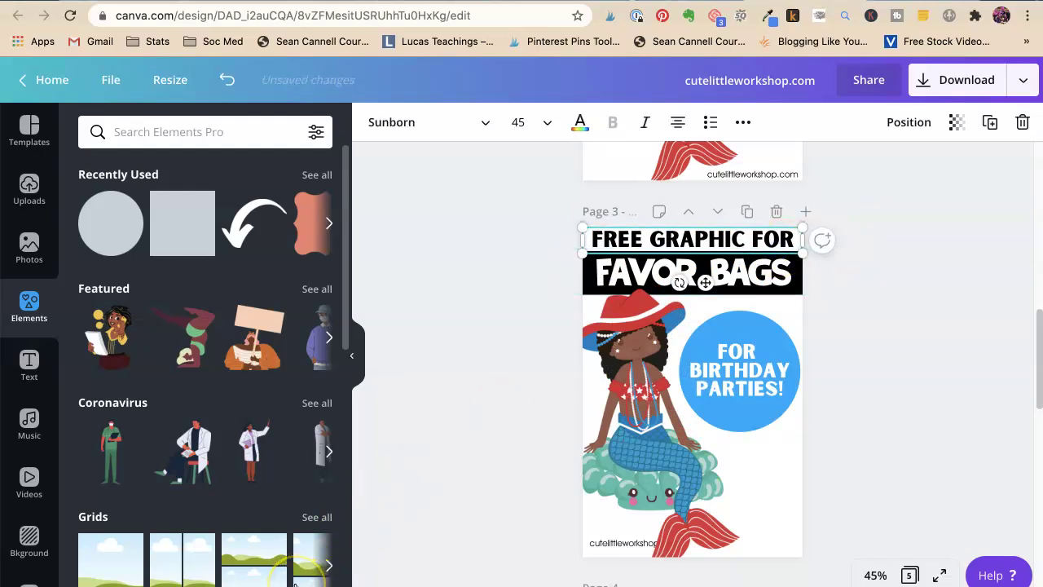
{"action": "left_click", "coordinate": [830, 496]}
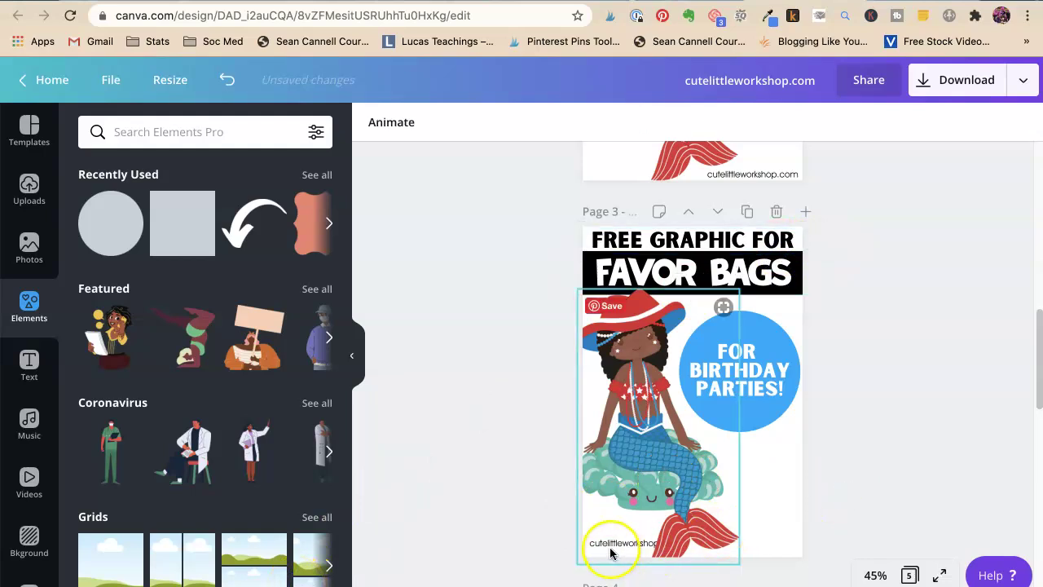
{"action": "left_click_drag", "start_coordinate": [611, 548], "coordinate": [736, 545]}
{"action": "key", "text": "super+z"}
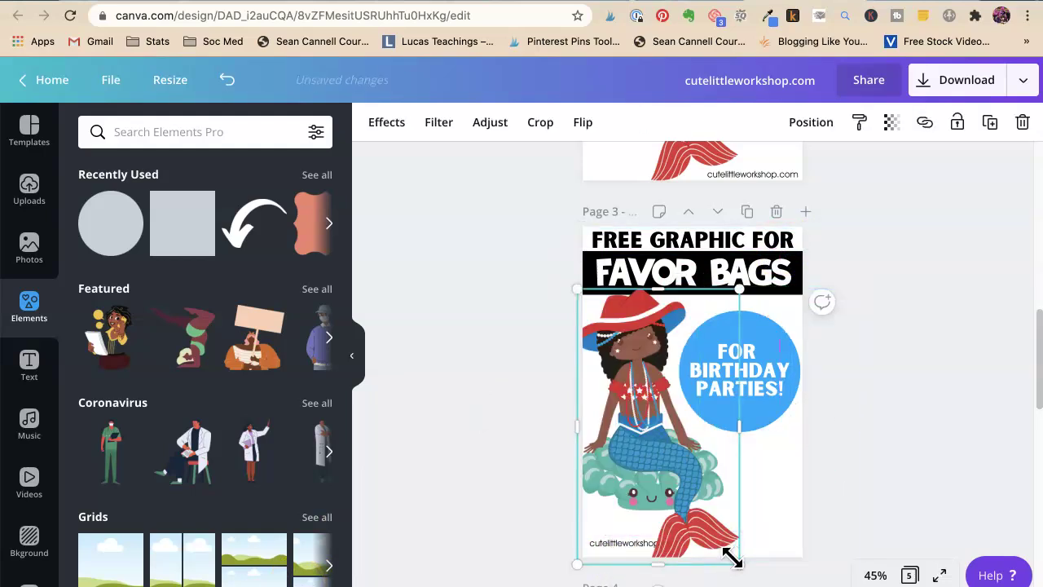
Place the page 3 mermaid below the FAVOR BAGS title, credit left at bottom right.
{"action": "left_click", "coordinate": [617, 544]}
{"action": "left_click_drag", "start_coordinate": [617, 546], "coordinate": [670, 546]}
{"action": "left_click", "coordinate": [634, 546]}
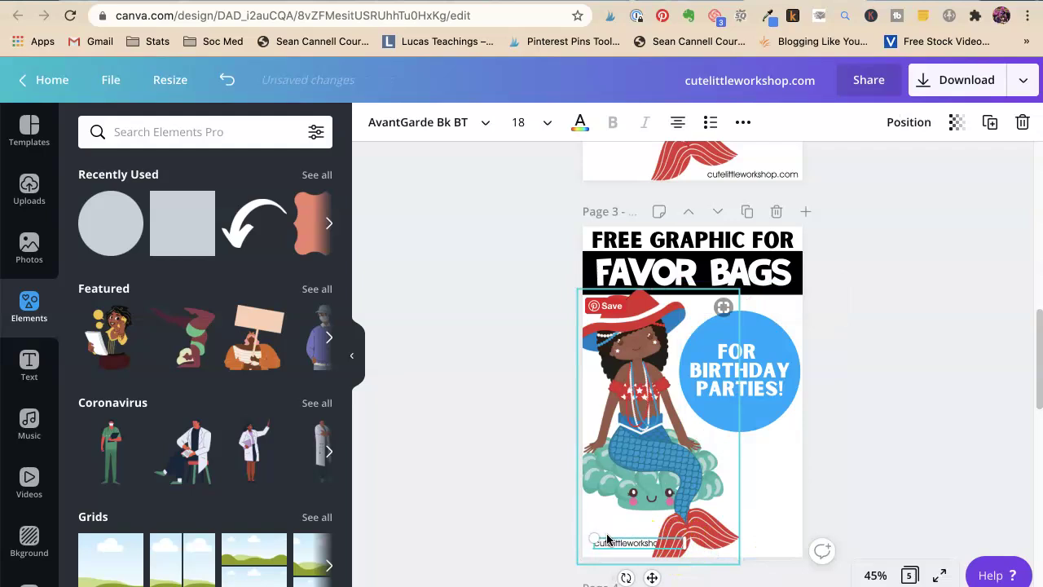
{"action": "left_click", "coordinate": [640, 546]}
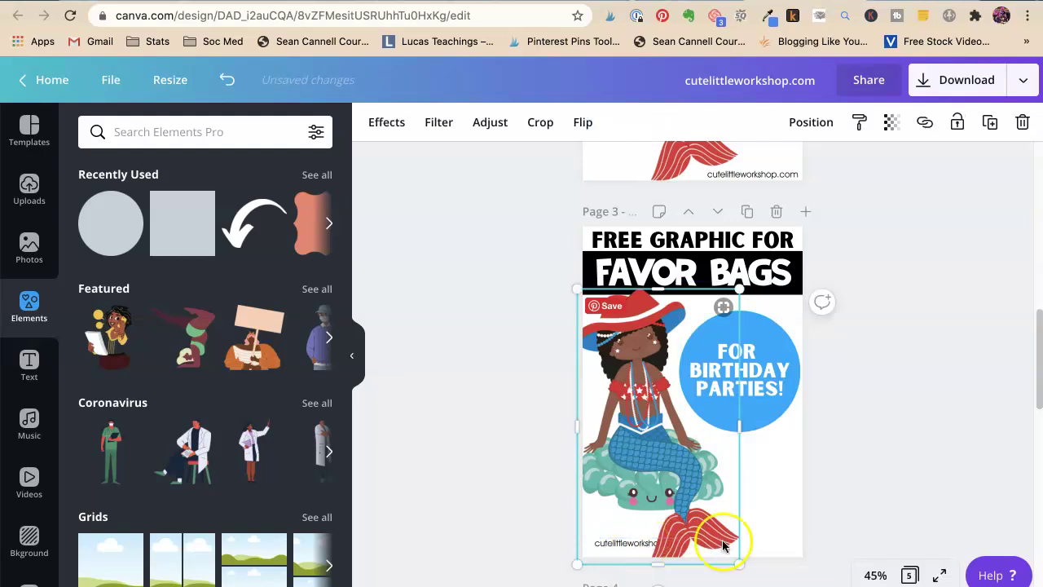
{"action": "left_click_drag", "start_coordinate": [653, 529], "coordinate": [766, 548]}
{"action": "left_click_drag", "start_coordinate": [625, 347], "coordinate": [636, 463]}
{"action": "left_click", "coordinate": [848, 433]}
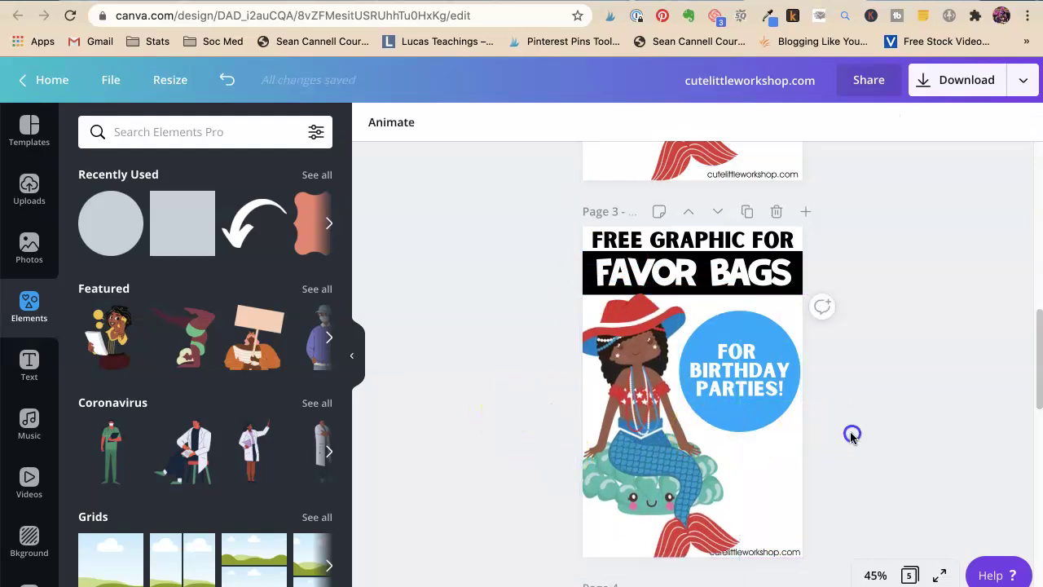
Duplicate the FAVOR BAGS page and delete the extra last page, leaving five pages.
{"action": "scroll", "coordinate": [881, 475], "scroll_direction": "down", "scroll_amount": 2}
{"action": "scroll", "coordinate": [880, 475], "scroll_direction": "down", "scroll_amount": 5}
{"action": "scroll", "coordinate": [880, 473], "scroll_direction": "up", "scroll_amount": 2}
{"action": "scroll", "coordinate": [881, 472], "scroll_direction": "up", "scroll_amount": 5}
{"action": "scroll", "coordinate": [880, 474], "scroll_direction": "up", "scroll_amount": 1}
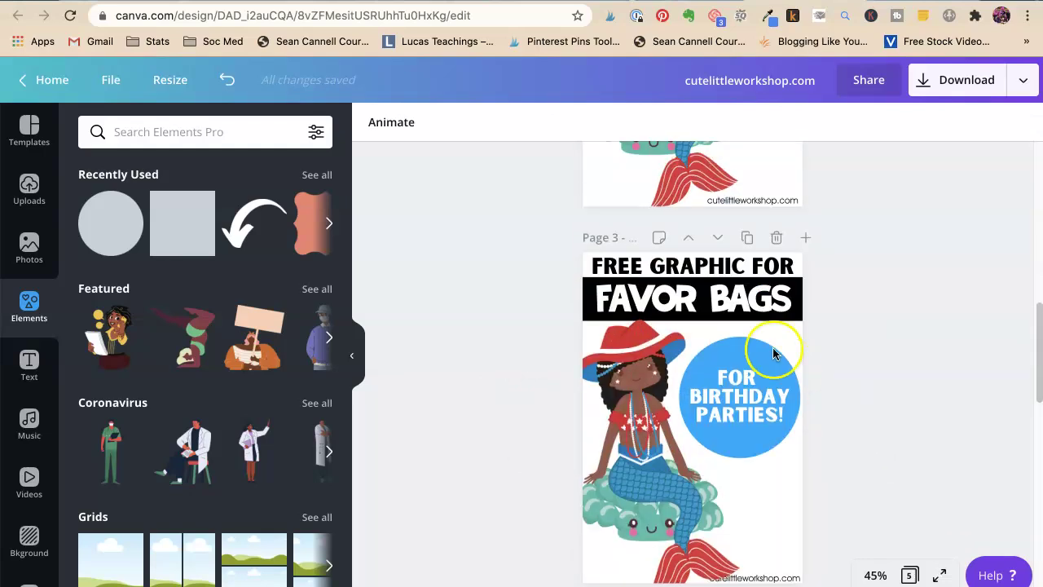
{"action": "left_click", "coordinate": [749, 238]}
{"action": "scroll", "coordinate": [878, 361], "scroll_direction": "down", "scroll_amount": 6}
{"action": "scroll", "coordinate": [874, 359], "scroll_direction": "down", "scroll_amount": 3}
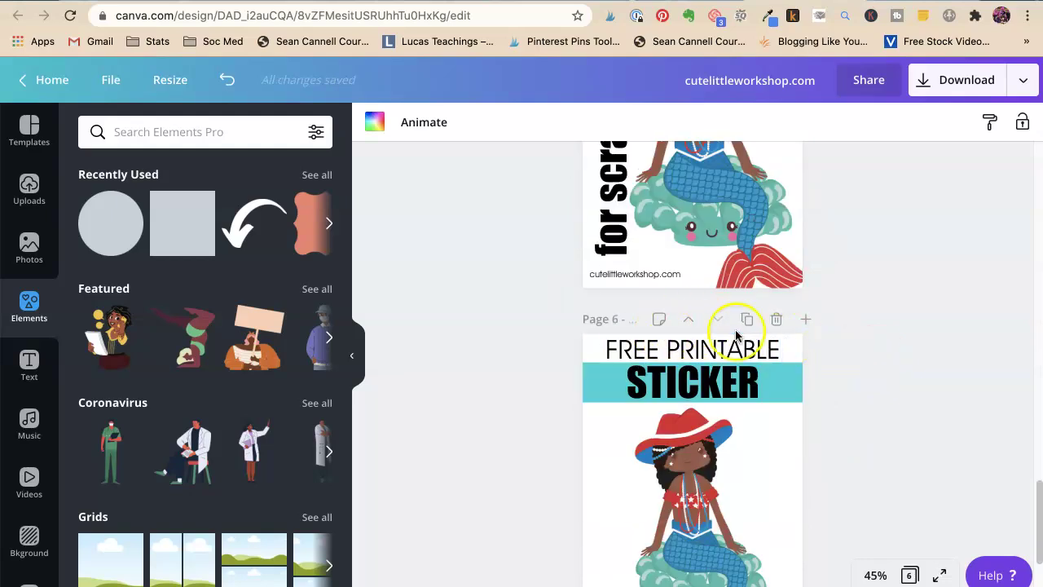
{"action": "left_click", "coordinate": [776, 318]}
{"action": "scroll", "coordinate": [892, 383], "scroll_direction": "up", "scroll_amount": 8}
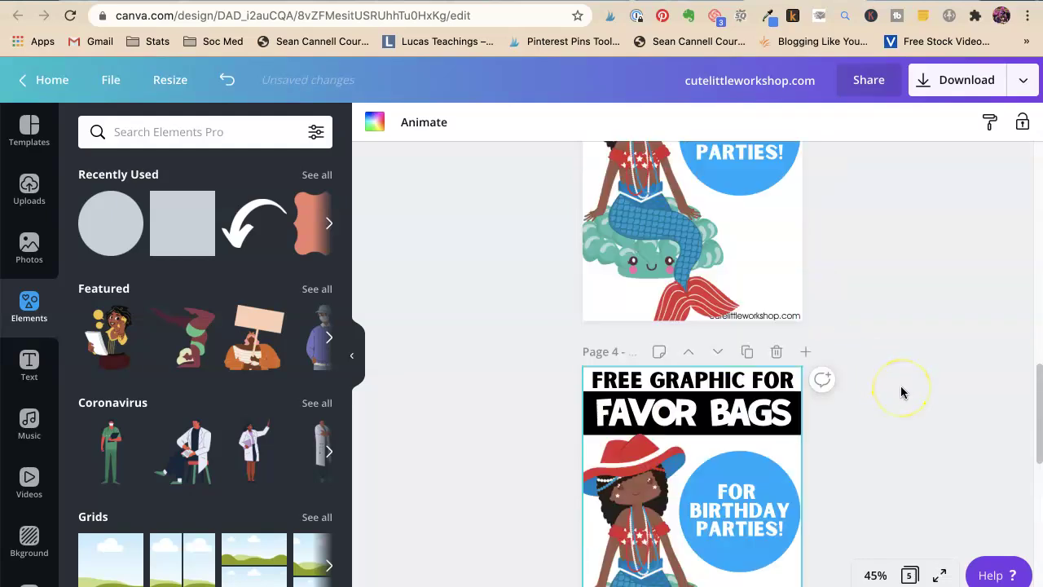
{"action": "scroll", "coordinate": [896, 392], "scroll_direction": "up", "scroll_amount": 2}
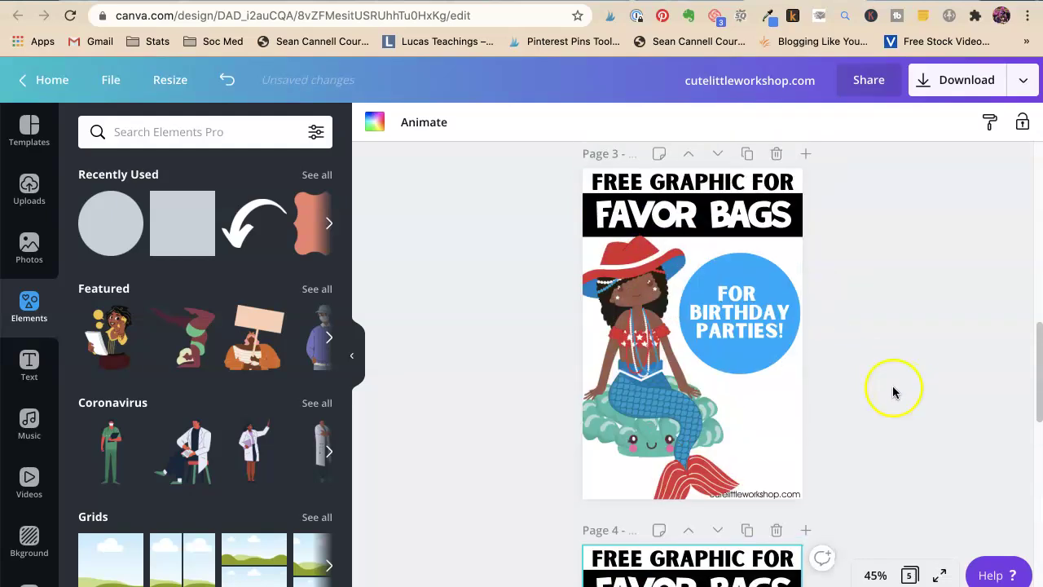
Add a circle, stretch it into a large white ellipse, and send it behind the mermaid.
{"action": "left_click", "coordinate": [110, 224]}
{"action": "left_click_drag", "start_coordinate": [683, 349], "coordinate": [615, 271]}
{"action": "left_click_drag", "start_coordinate": [685, 337], "coordinate": [770, 401]}
{"action": "left_click_drag", "start_coordinate": [667, 403], "coordinate": [658, 554]}
{"action": "left_click_drag", "start_coordinate": [653, 380], "coordinate": [622, 339]}
{"action": "left_click_drag", "start_coordinate": [741, 510], "coordinate": [792, 551]}
{"action": "left_click_drag", "start_coordinate": [626, 359], "coordinate": [613, 345]}
{"action": "right_click", "coordinate": [613, 345]}
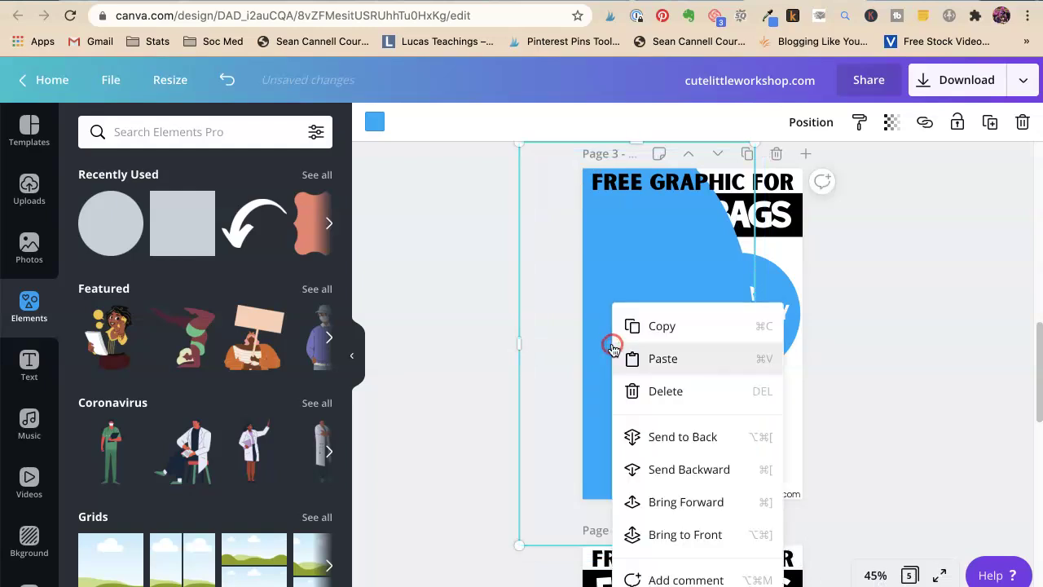
{"action": "left_click", "coordinate": [672, 439]}
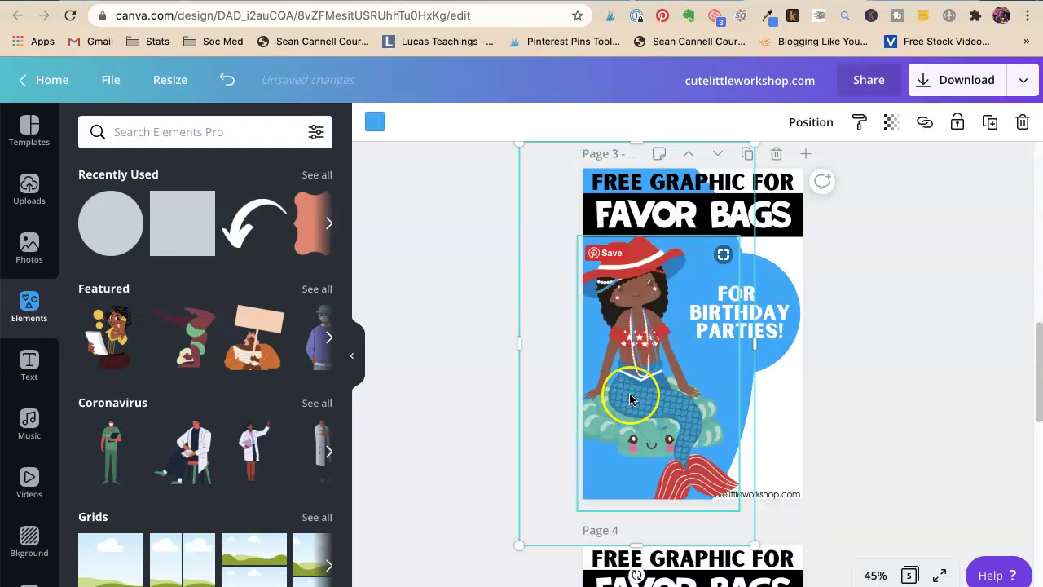
{"action": "left_click", "coordinate": [375, 121]}
{"action": "left_click", "coordinate": [285, 296]}
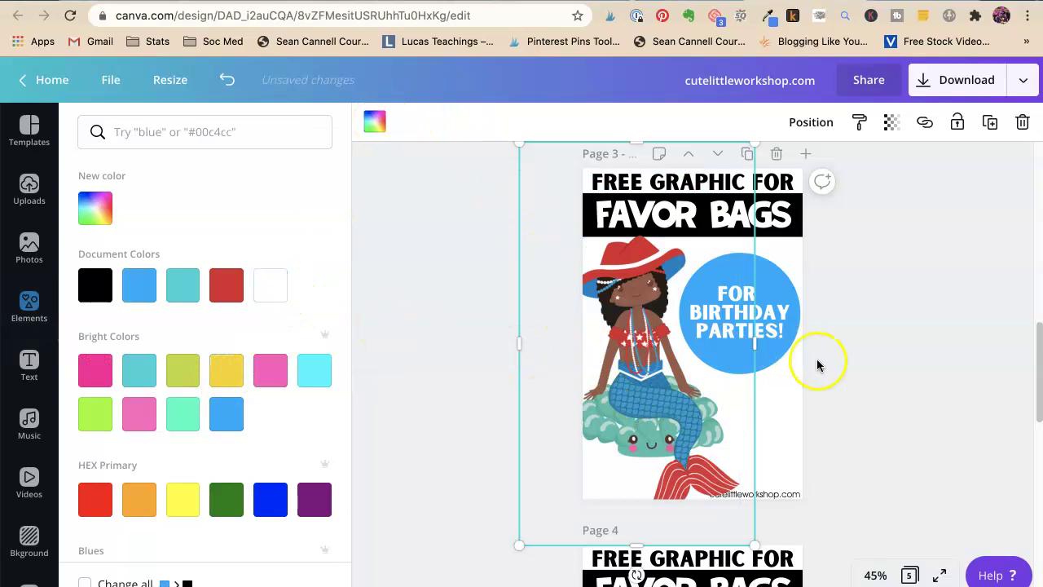
{"action": "left_click", "coordinate": [864, 370]}
{"action": "left_click", "coordinate": [785, 433]}
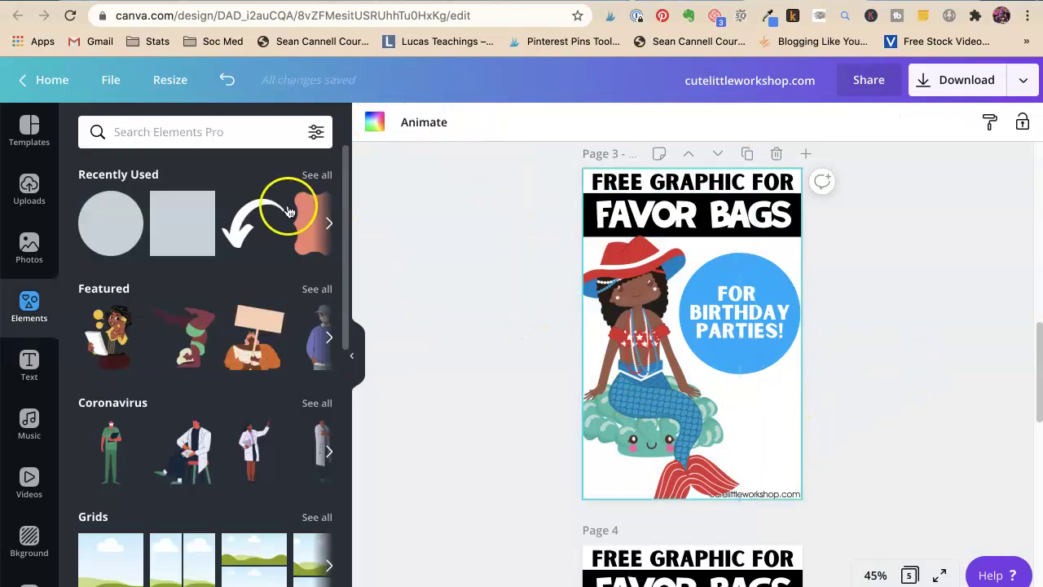
Add a blue square covering the whole page and send it to the back.
{"action": "left_click", "coordinate": [163, 237]}
{"action": "left_click_drag", "start_coordinate": [636, 318], "coordinate": [631, 213]}
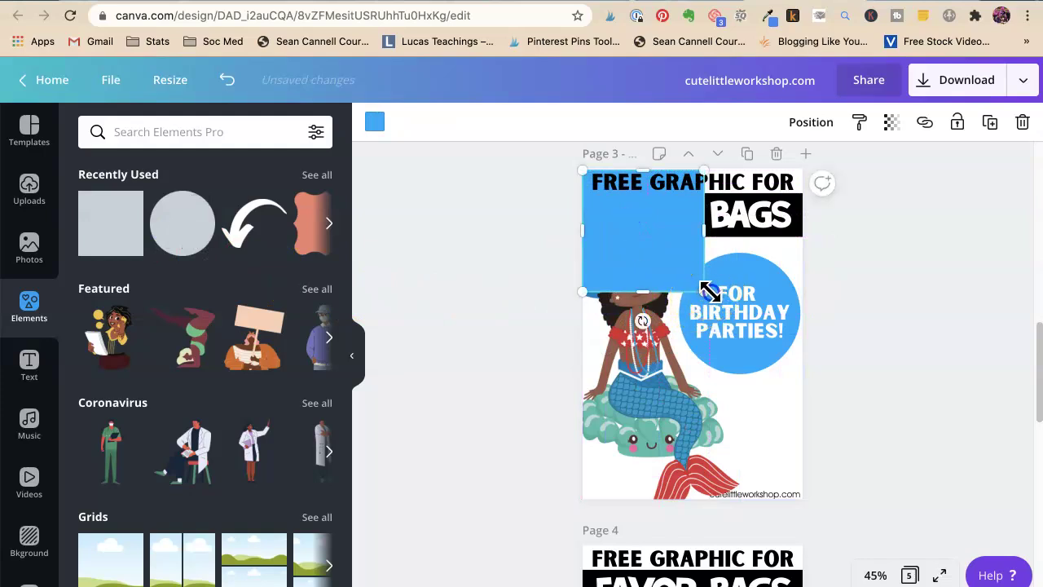
{"action": "left_click_drag", "start_coordinate": [706, 290], "coordinate": [917, 504]}
{"action": "right_click", "coordinate": [658, 278]}
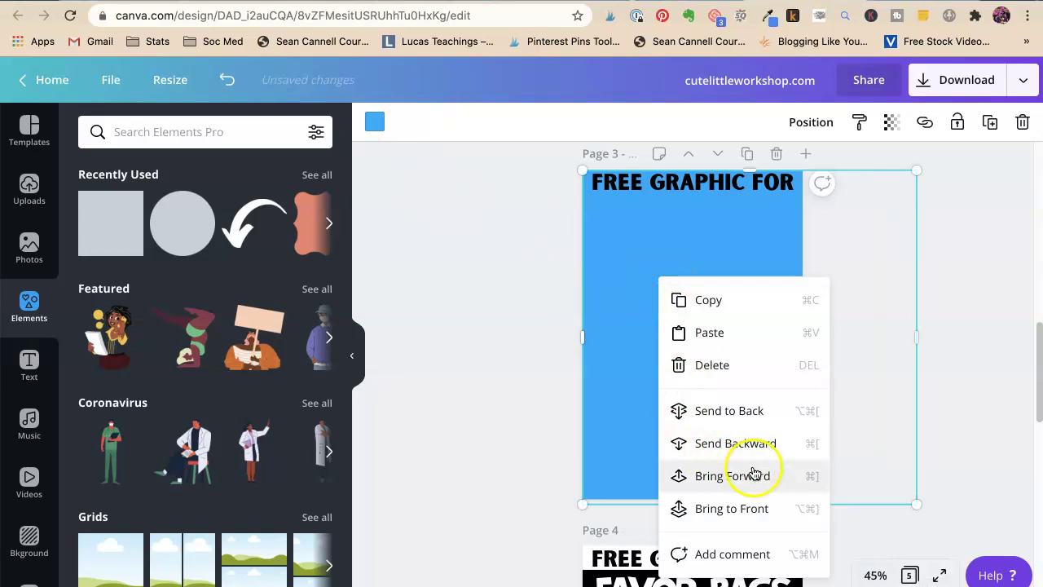
{"action": "left_click", "coordinate": [770, 411]}
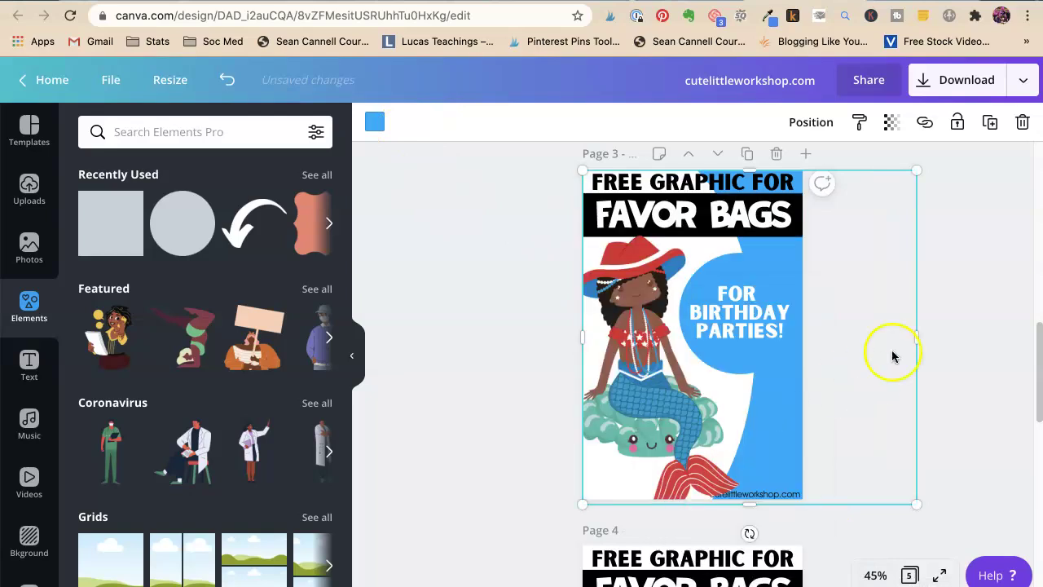
{"action": "left_click", "coordinate": [959, 295]}
{"action": "left_click", "coordinate": [737, 320]}
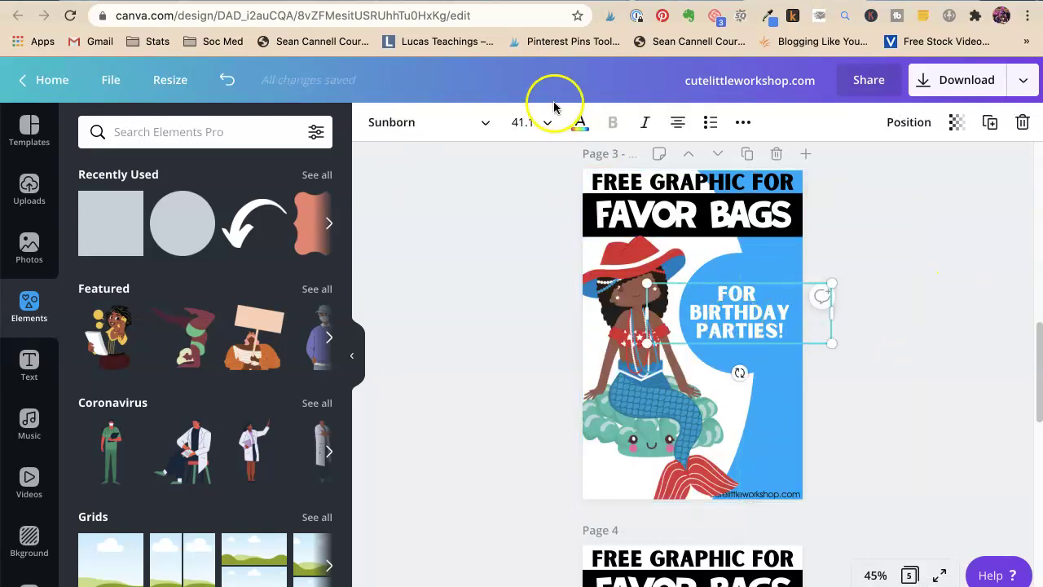
{"action": "left_click", "coordinate": [579, 122]}
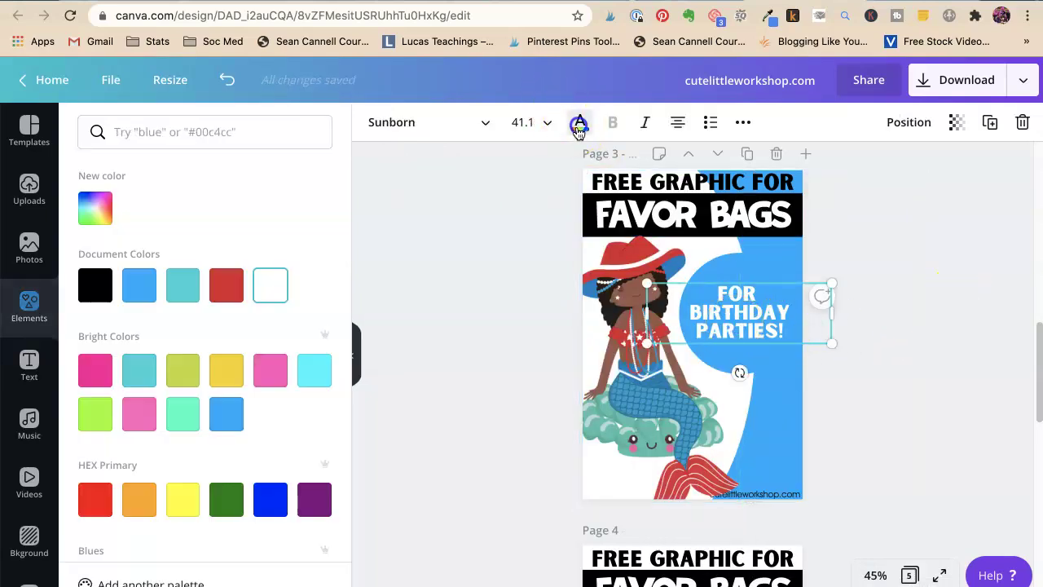
{"action": "left_click", "coordinate": [866, 390]}
{"action": "left_click", "coordinate": [864, 381]}
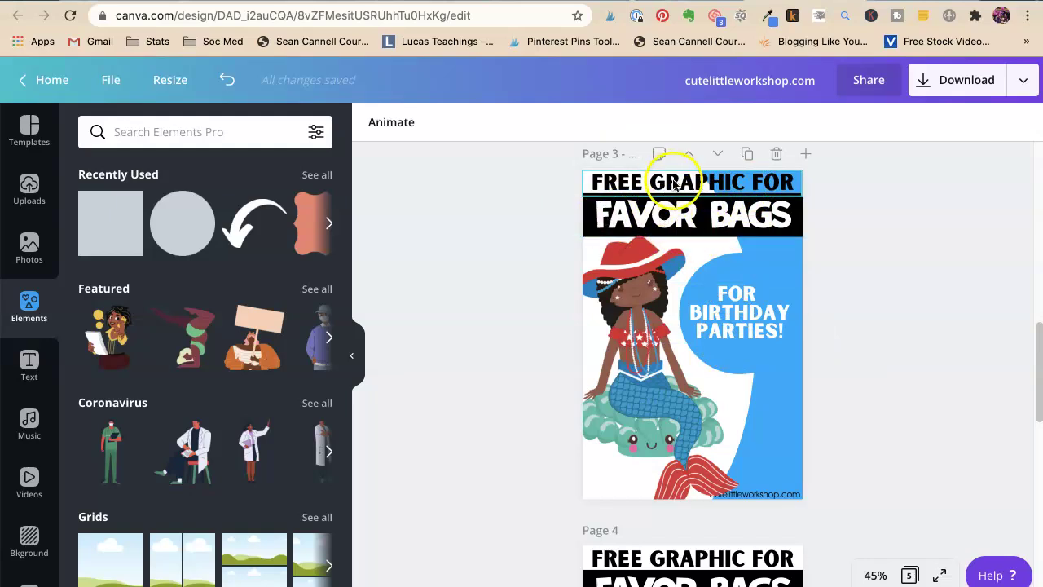
Duplicate page 3 and delete the blue circle from the copy.
{"action": "left_click", "coordinate": [748, 154]}
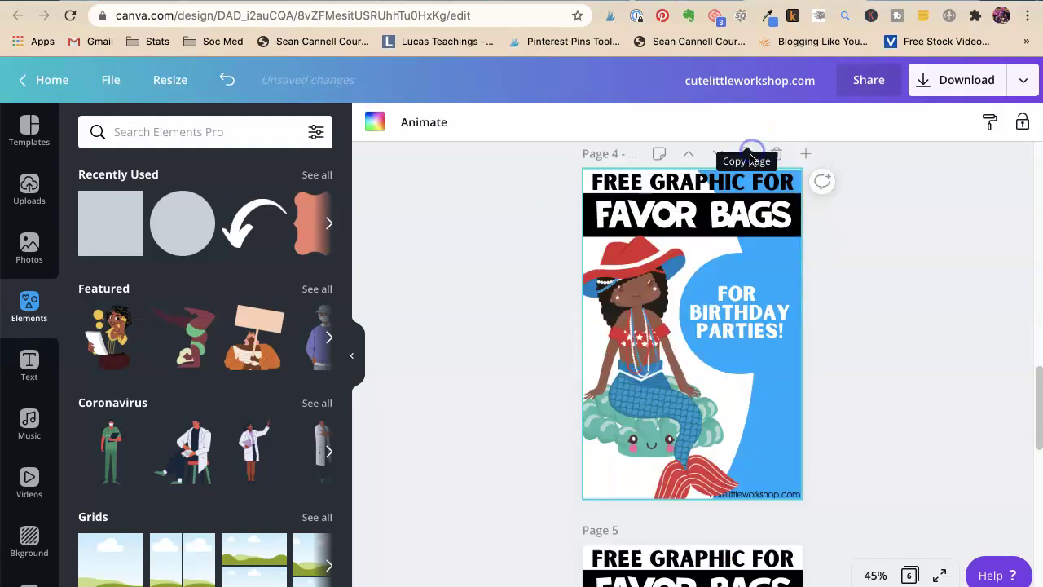
{"action": "left_click", "coordinate": [845, 305]}
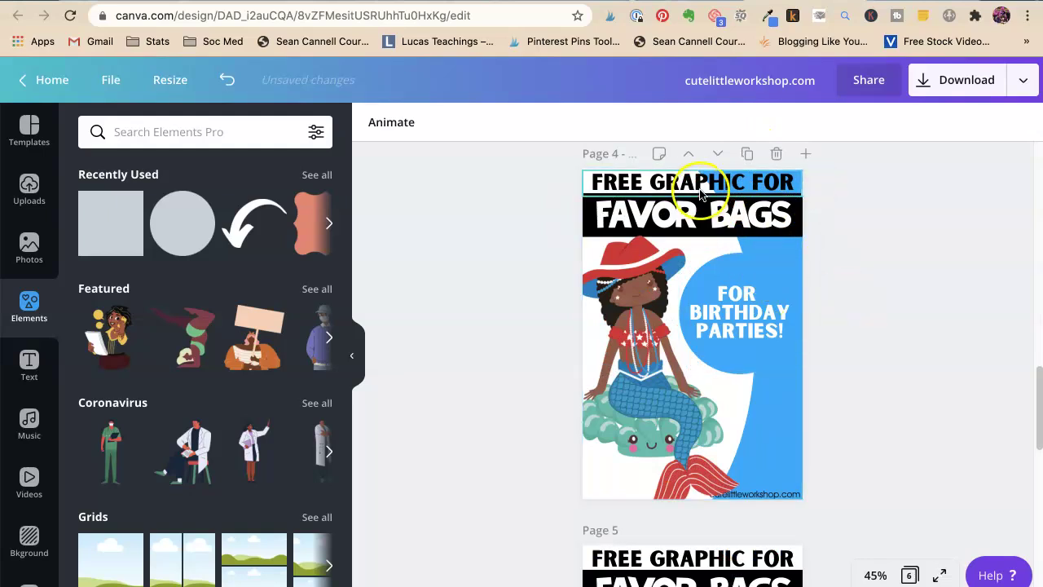
{"action": "left_click", "coordinate": [715, 281]}
{"action": "key", "text": "Delete"}
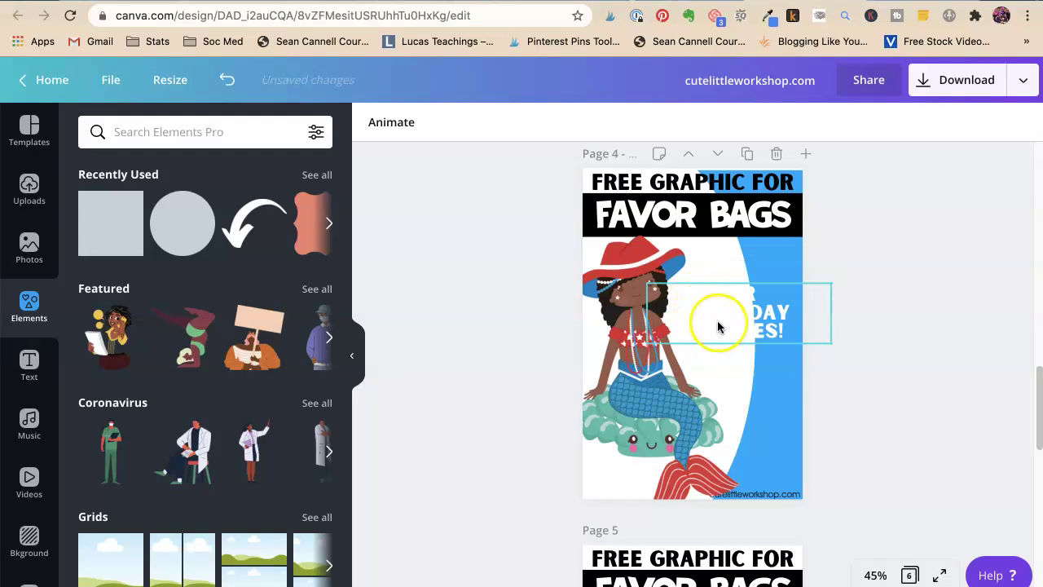
Make the tagline black, reading GREAT FOR BIRTHDAY PARTIES!, and nudge it slightly lower.
{"action": "left_click", "coordinate": [696, 323]}
{"action": "left_click", "coordinate": [580, 122]}
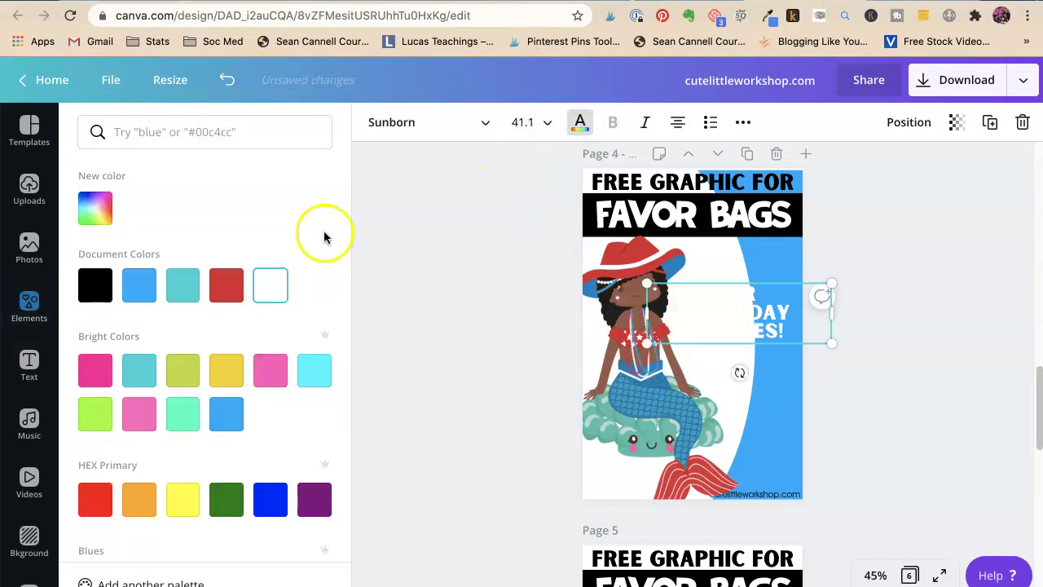
{"action": "left_click", "coordinate": [95, 284]}
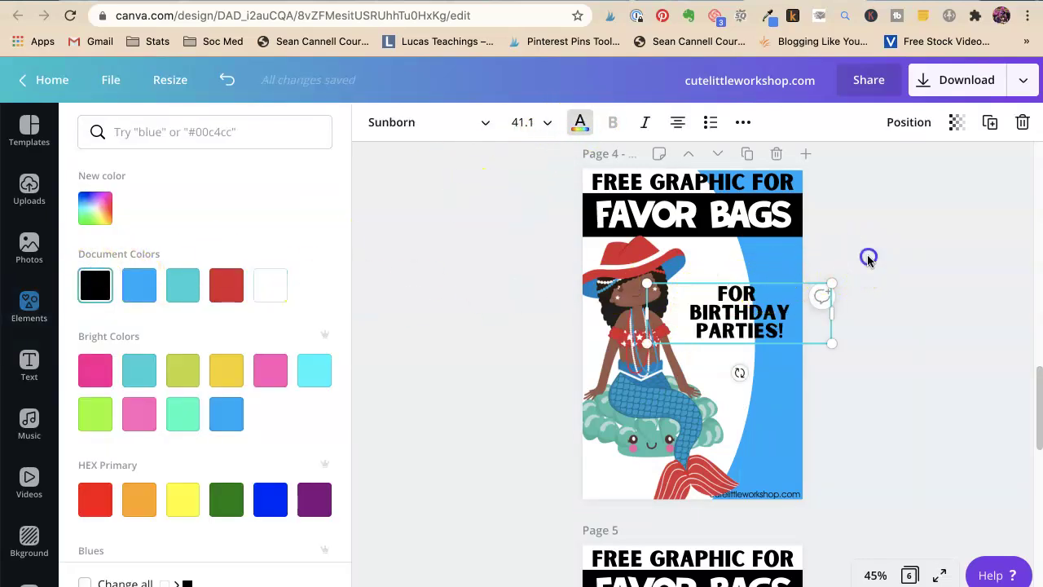
{"action": "left_click", "coordinate": [740, 319]}
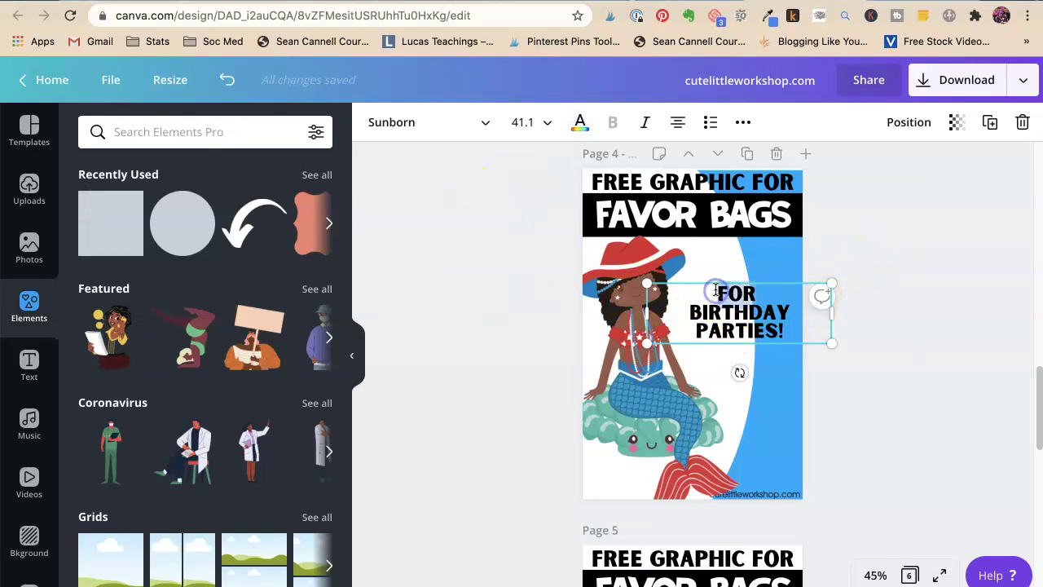
{"action": "type", "text": "GREAT F"}
{"action": "key", "text": "BackSpace"}
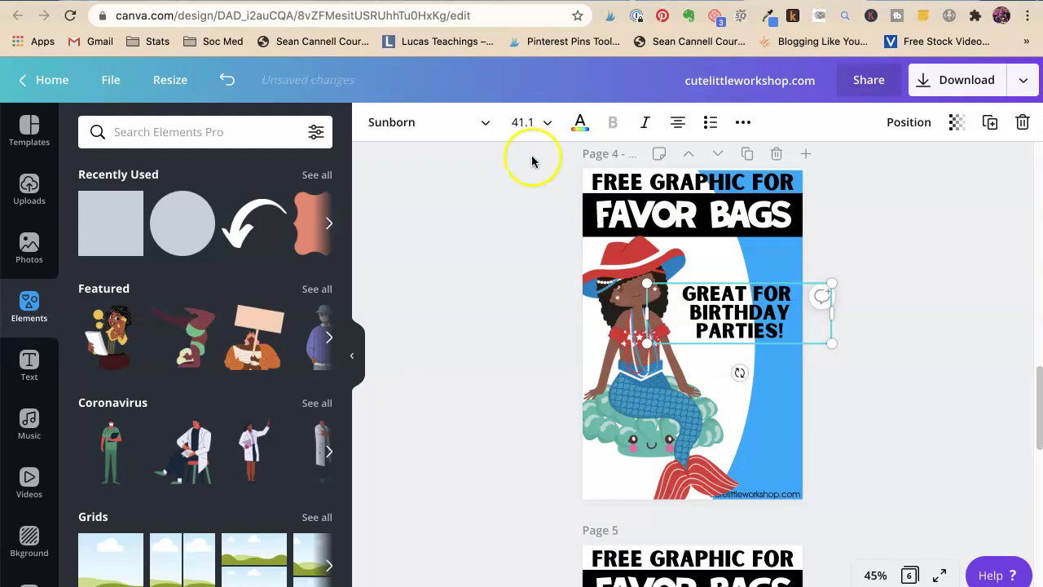
{"action": "left_click", "coordinate": [907, 304]}
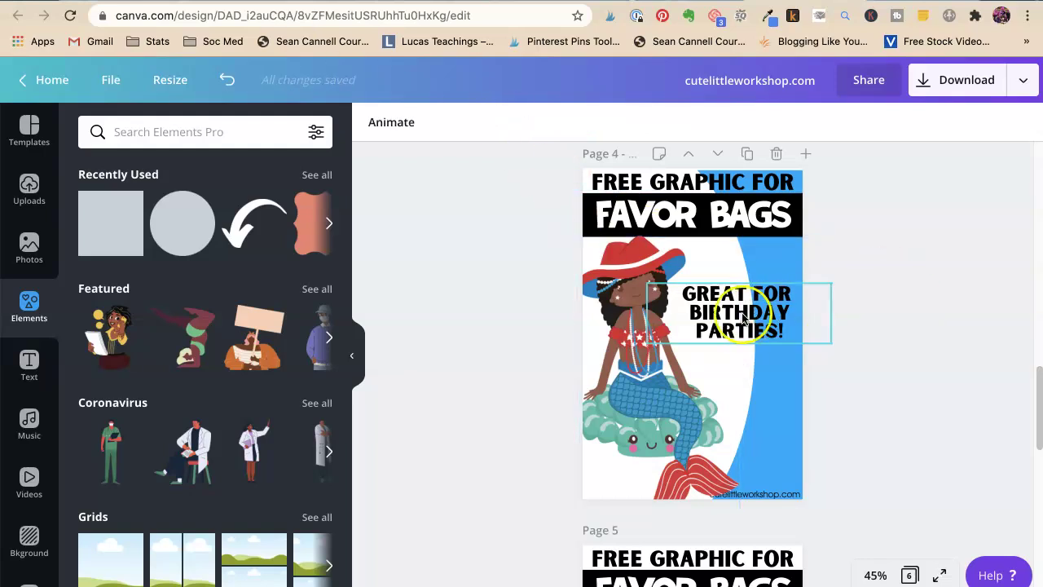
{"action": "left_click_drag", "start_coordinate": [734, 317], "coordinate": [725, 326]}
{"action": "left_click", "coordinate": [777, 261]}
Change page 4's background colour to teal.
{"action": "left_click", "coordinate": [374, 122]}
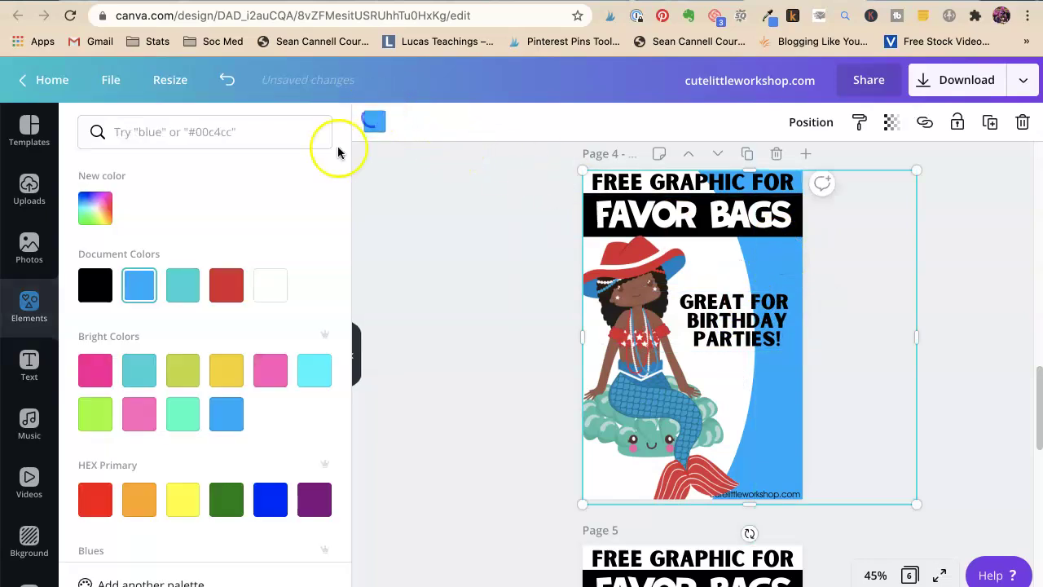
{"action": "left_click", "coordinate": [220, 302]}
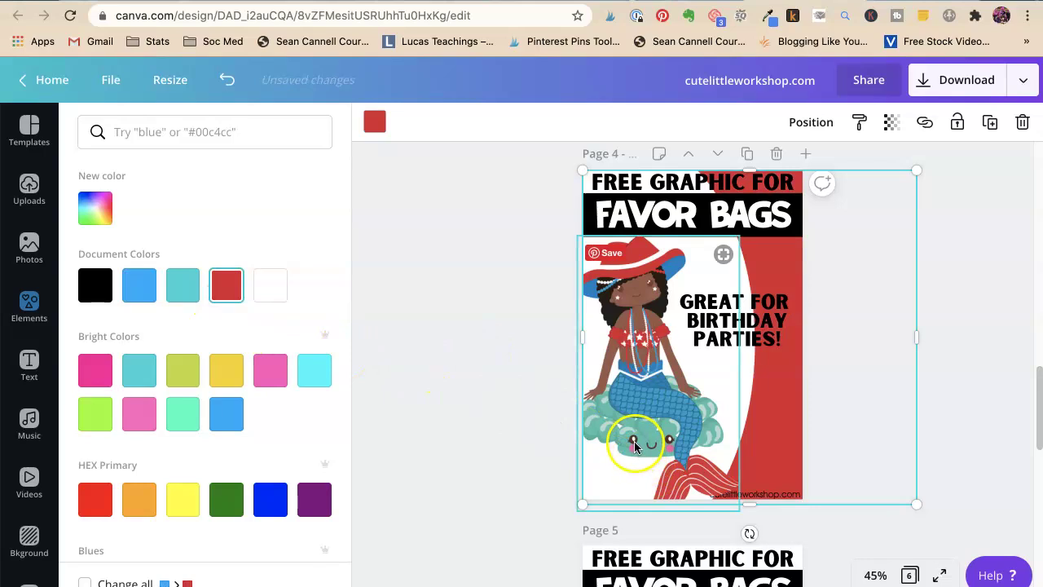
{"action": "scroll", "coordinate": [180, 388], "scroll_direction": "down", "scroll_amount": 8}
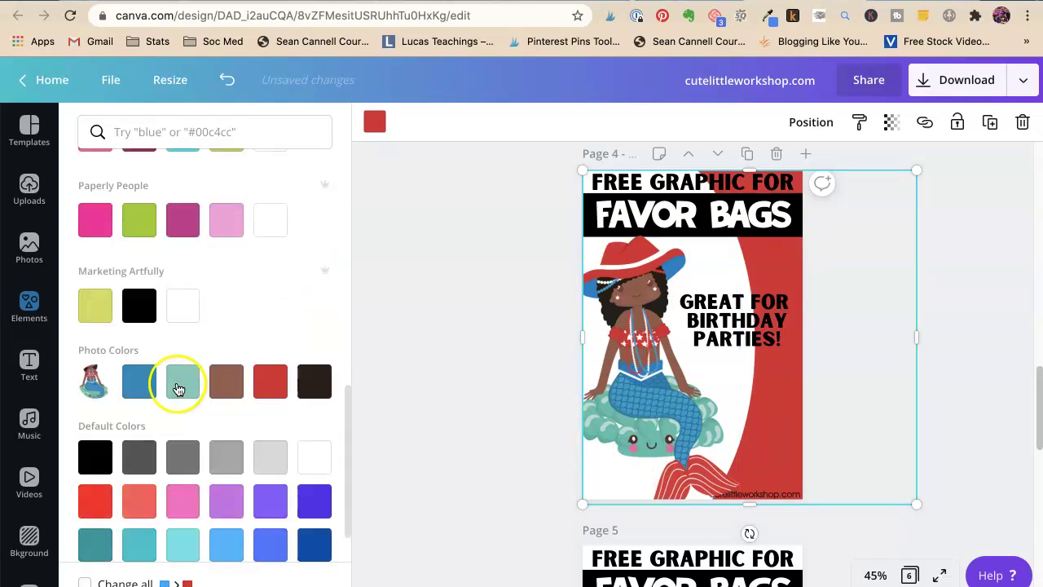
{"action": "left_click", "coordinate": [179, 387]}
{"action": "left_click", "coordinate": [449, 275]}
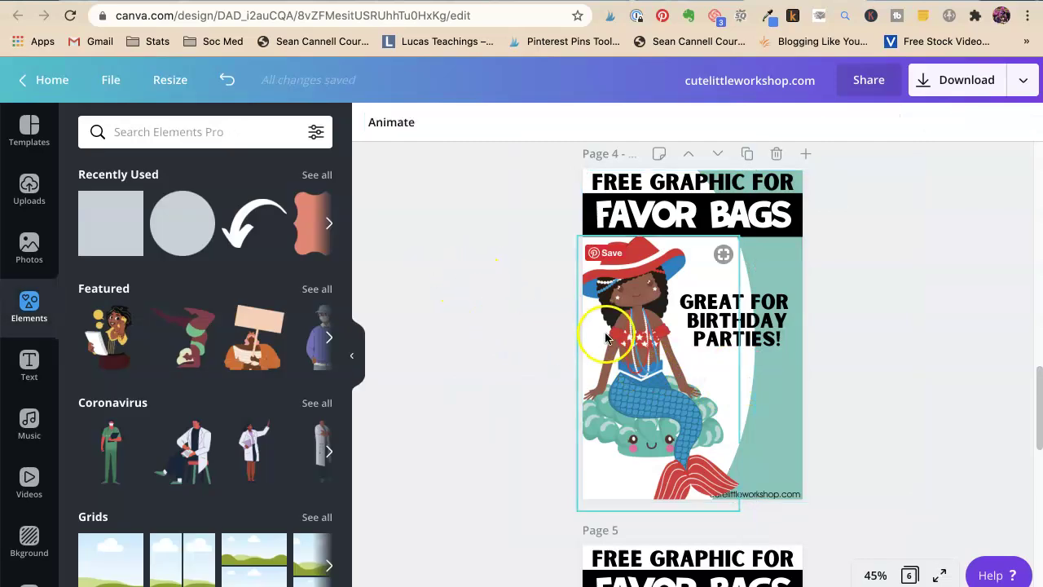
Enlarge the page 4 mermaid and move it up slightly left.
{"action": "left_click", "coordinate": [619, 344]}
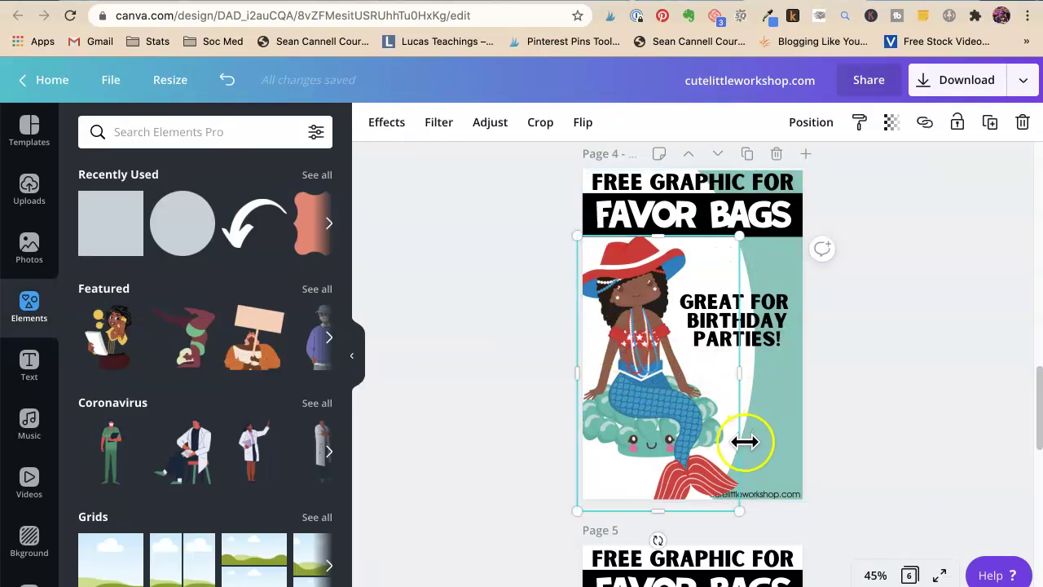
{"action": "mouse_move", "coordinate": [751, 521]}
{"action": "left_mouse_down"}
{"action": "mouse_move", "coordinate": [768, 531]}
{"action": "mouse_move", "coordinate": [752, 531]}
{"action": "left_mouse_up"}
{"action": "left_click_drag", "start_coordinate": [649, 397], "coordinate": [643, 383]}
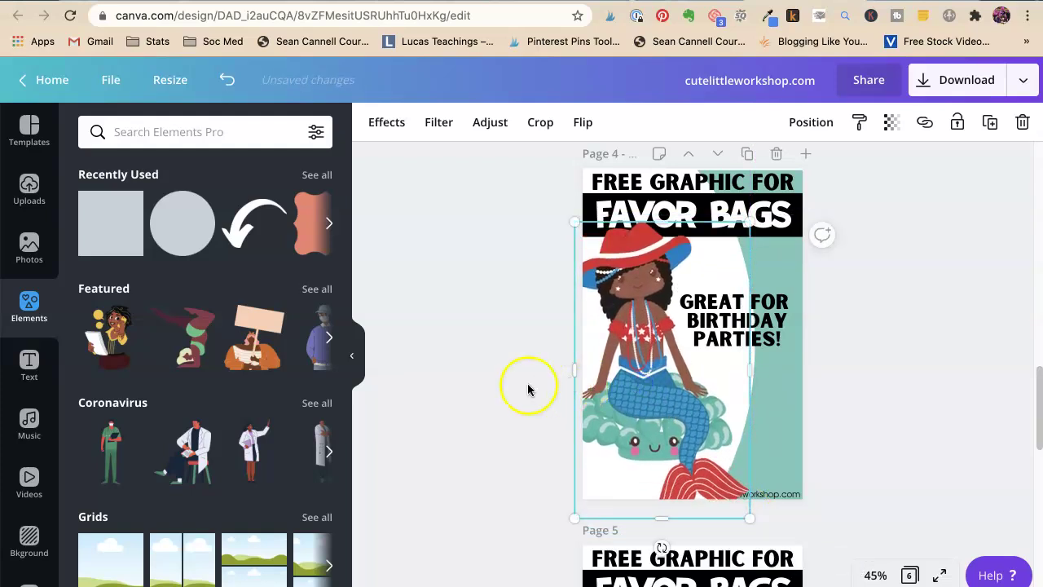
{"action": "left_click", "coordinate": [468, 371]}
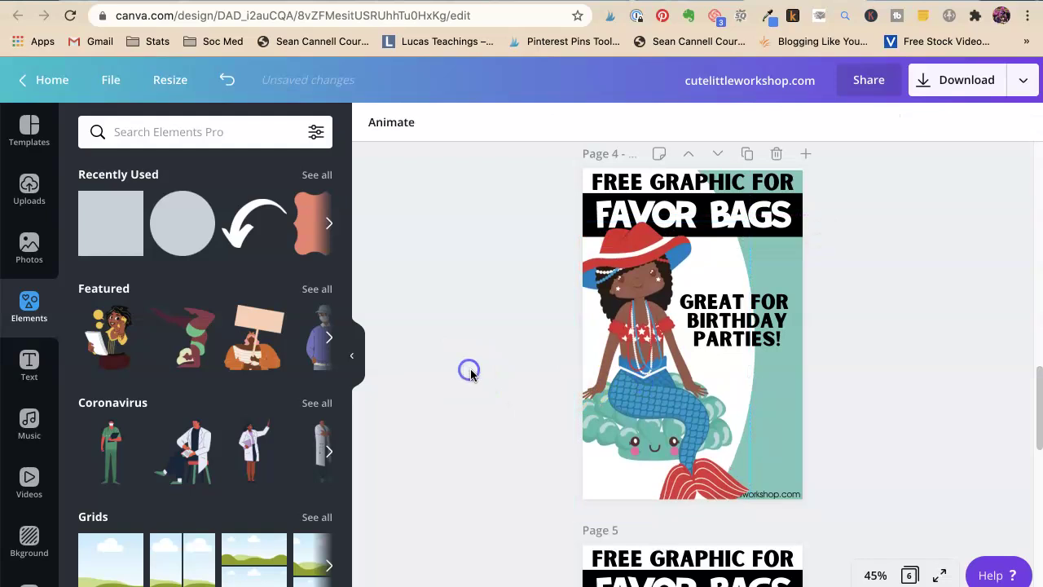
Move the cutelittleworkshop.com credit to the bottom-left corner of page 4.
{"action": "left_click", "coordinate": [776, 495]}
{"action": "left_click_drag", "start_coordinate": [769, 498], "coordinate": [668, 478]}
{"action": "left_click", "coordinate": [484, 431]}
{"action": "left_click", "coordinate": [600, 477]}
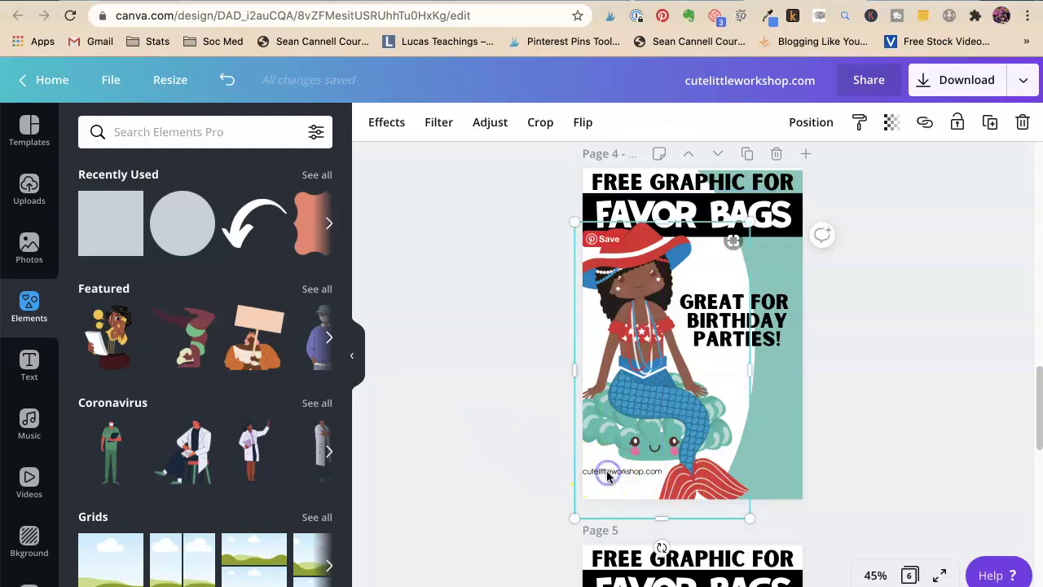
{"action": "left_click", "coordinate": [607, 478]}
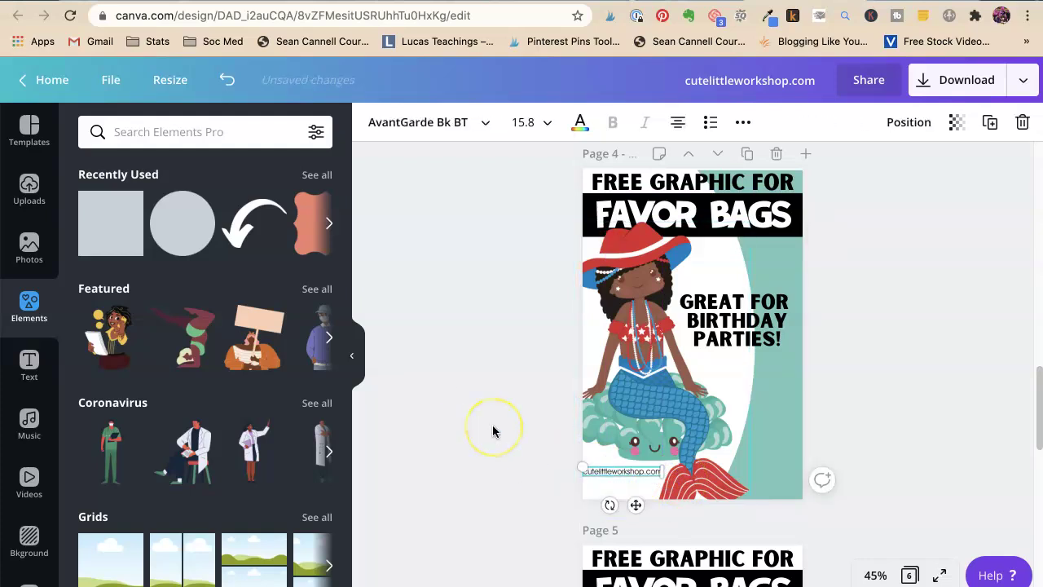
{"action": "left_click", "coordinate": [534, 381]}
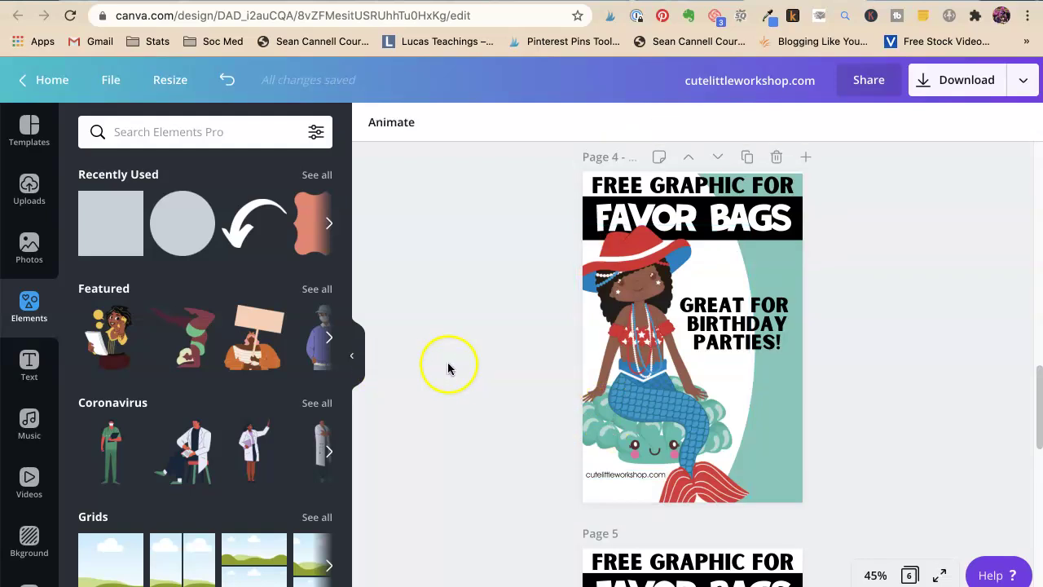
Replace the cutelittleworkshop.com title with 'free mermaid graphics for giveaway'.
{"action": "scroll", "coordinate": [449, 369], "scroll_direction": "down", "scroll_amount": 5}
{"action": "scroll", "coordinate": [453, 387], "scroll_direction": "down", "scroll_amount": 4}
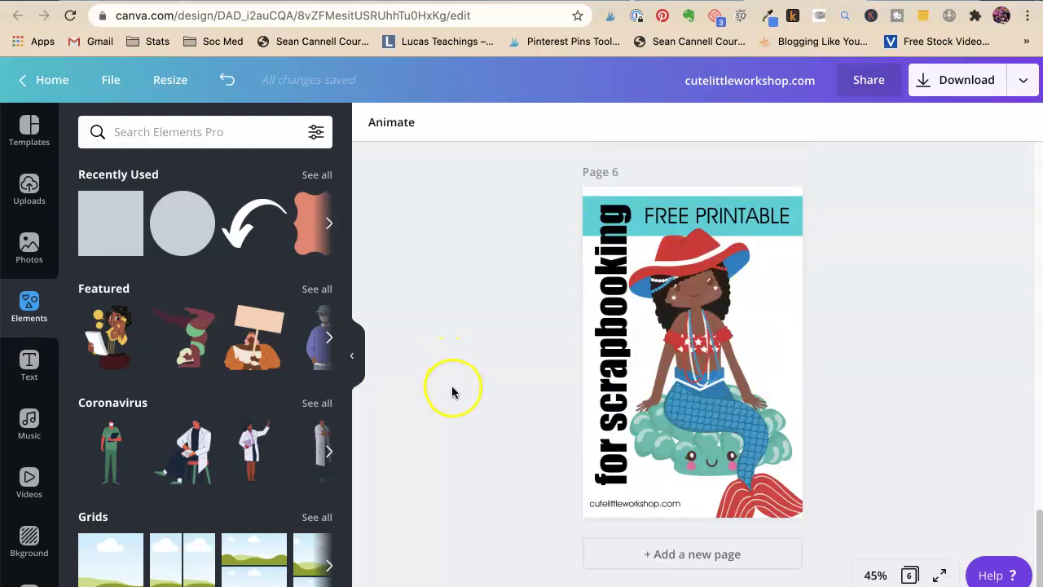
{"action": "scroll", "coordinate": [452, 389], "scroll_direction": "up", "scroll_amount": 1}
{"action": "scroll", "coordinate": [453, 387], "scroll_direction": "up", "scroll_amount": 6}
{"action": "scroll", "coordinate": [453, 390], "scroll_direction": "up", "scroll_amount": 10}
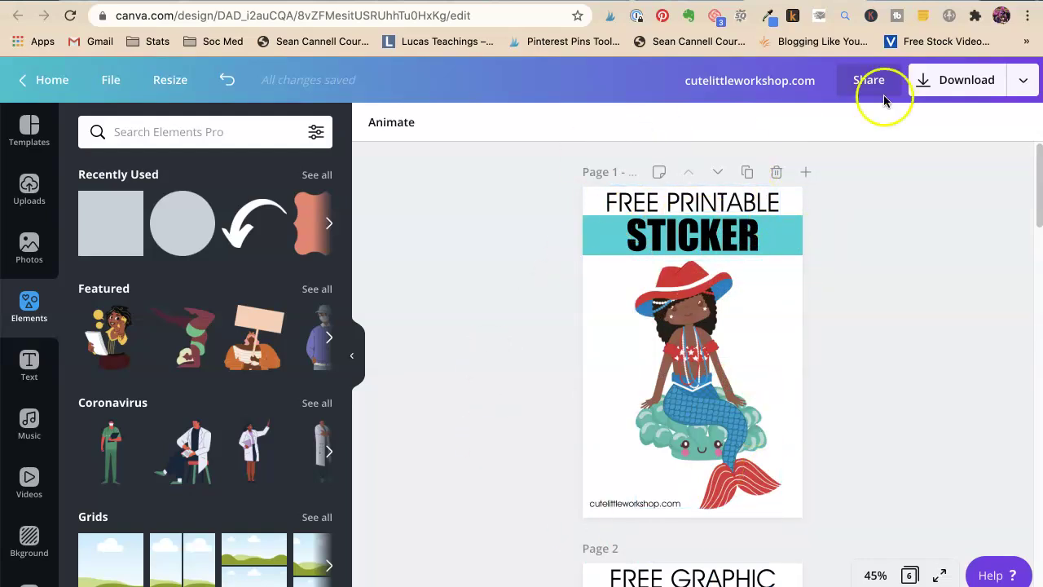
{"action": "left_click", "coordinate": [781, 75]}
{"action": "key", "text": "BackSpace"}
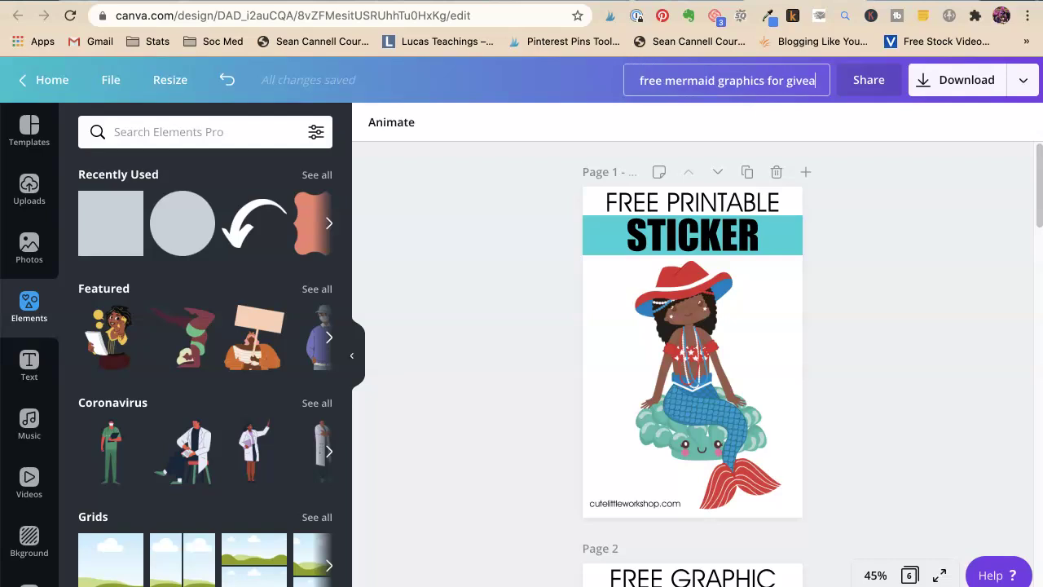
{"action": "type", "text": "way"}
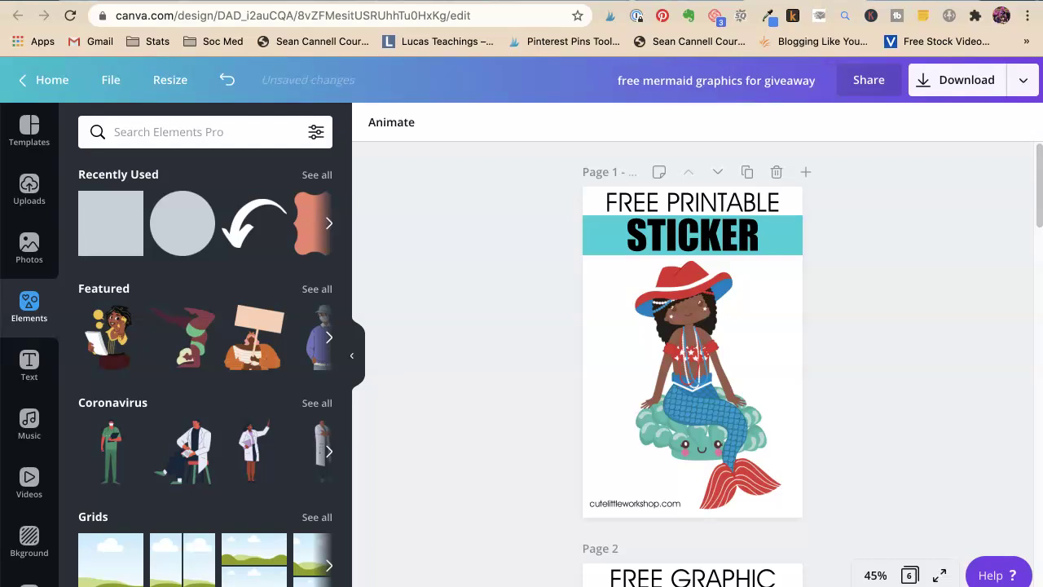
Download all six pages as JPG files.
{"action": "left_click", "coordinate": [949, 90]}
{"action": "left_click", "coordinate": [846, 205]}
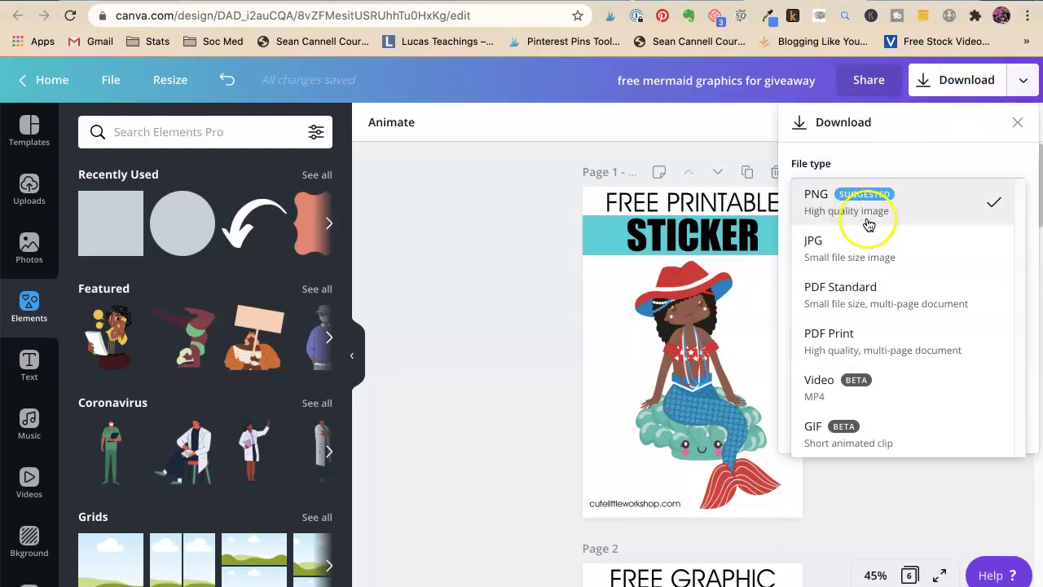
{"action": "left_click", "coordinate": [853, 237]}
{"action": "left_click", "coordinate": [855, 413]}
{"action": "left_click", "coordinate": [880, 370]}
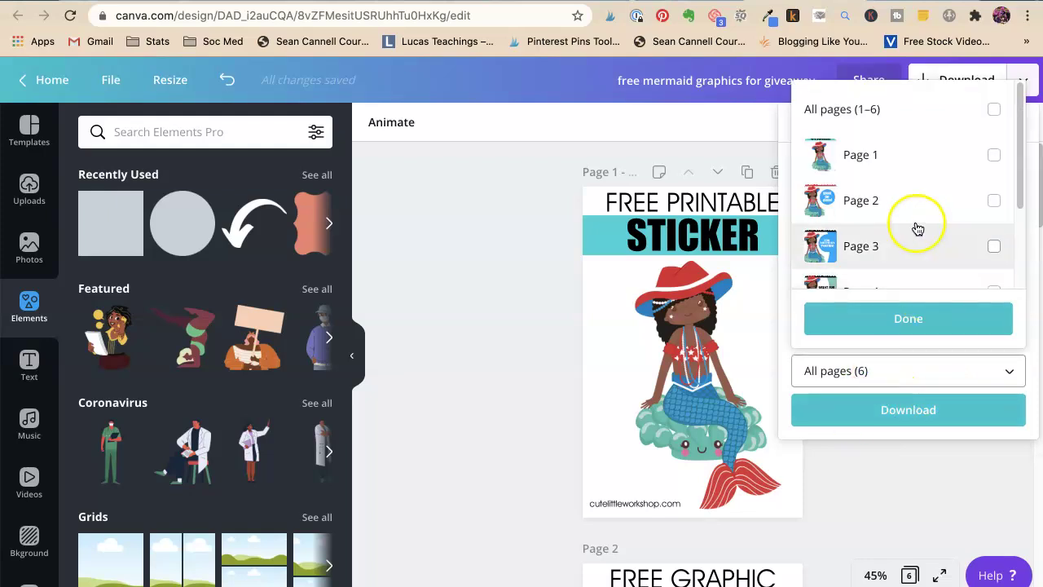
{"action": "scroll", "coordinate": [916, 227], "scroll_direction": "down", "scroll_amount": 3}
{"action": "left_click", "coordinate": [905, 320]}
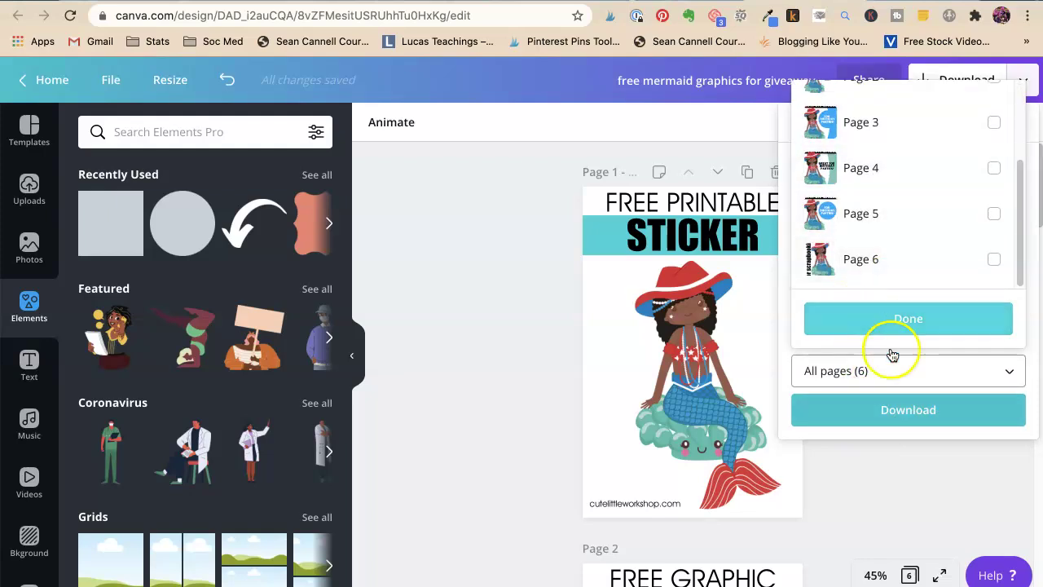
{"action": "left_click", "coordinate": [871, 415]}
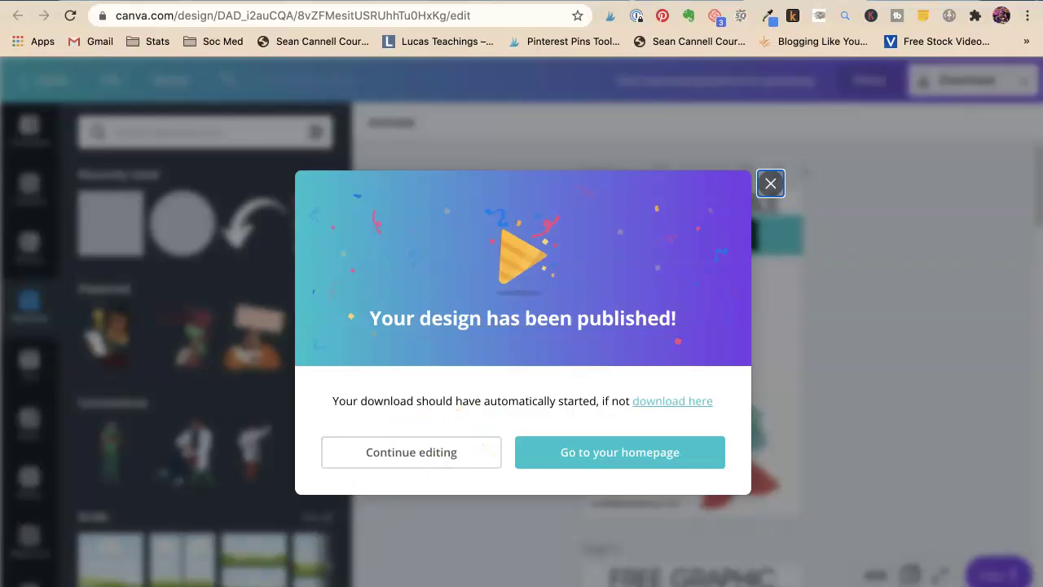
Unzip the downloaded pins in Finder, open the extracted folder and preview 1.jpg.
{"action": "left_click", "coordinate": [407, 564]}
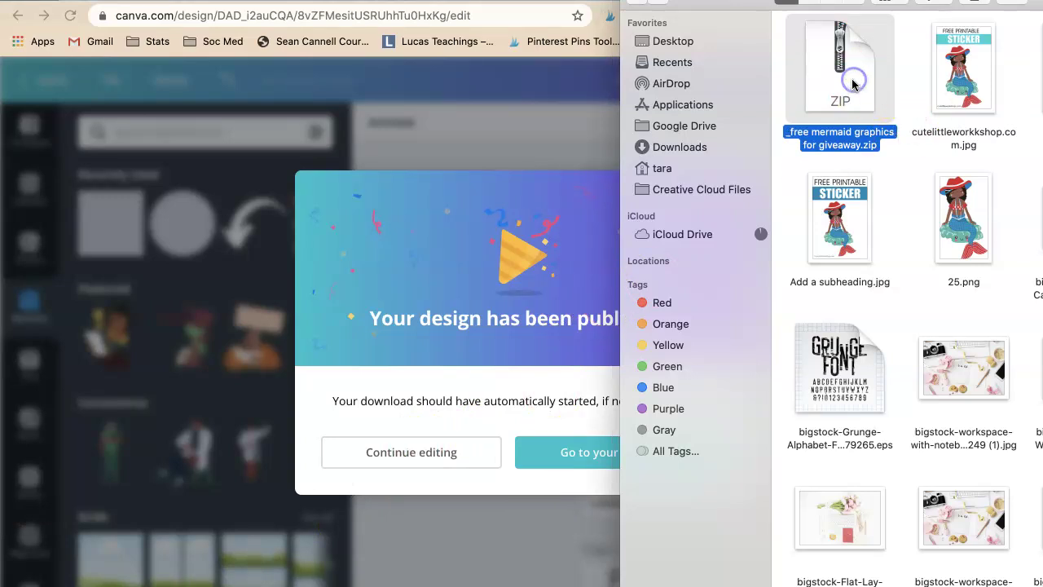
{"action": "double_click", "coordinate": [854, 84]}
{"action": "double_click", "coordinate": [849, 80]}
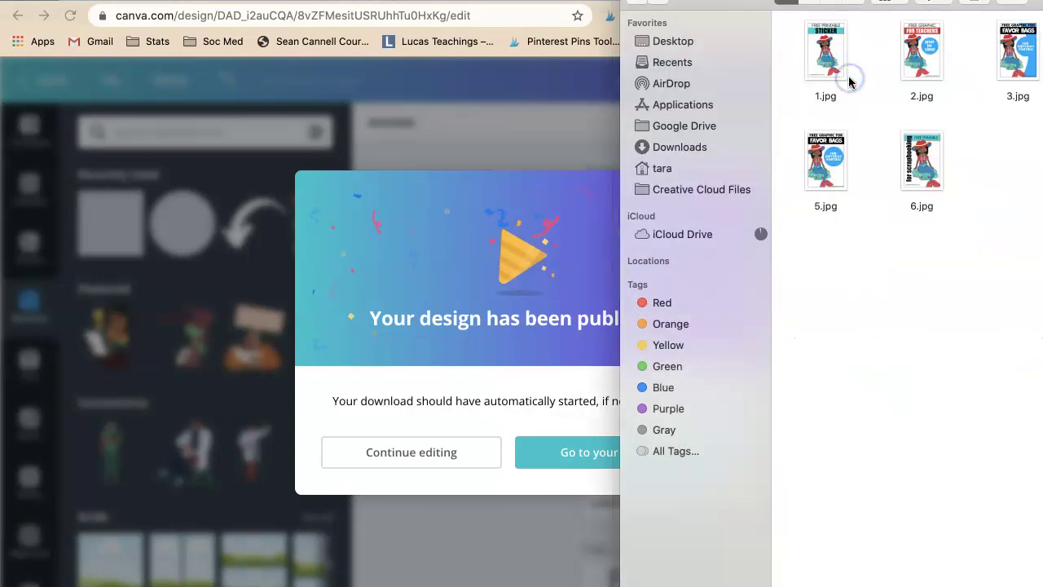
{"action": "double_click", "coordinate": [825, 70]}
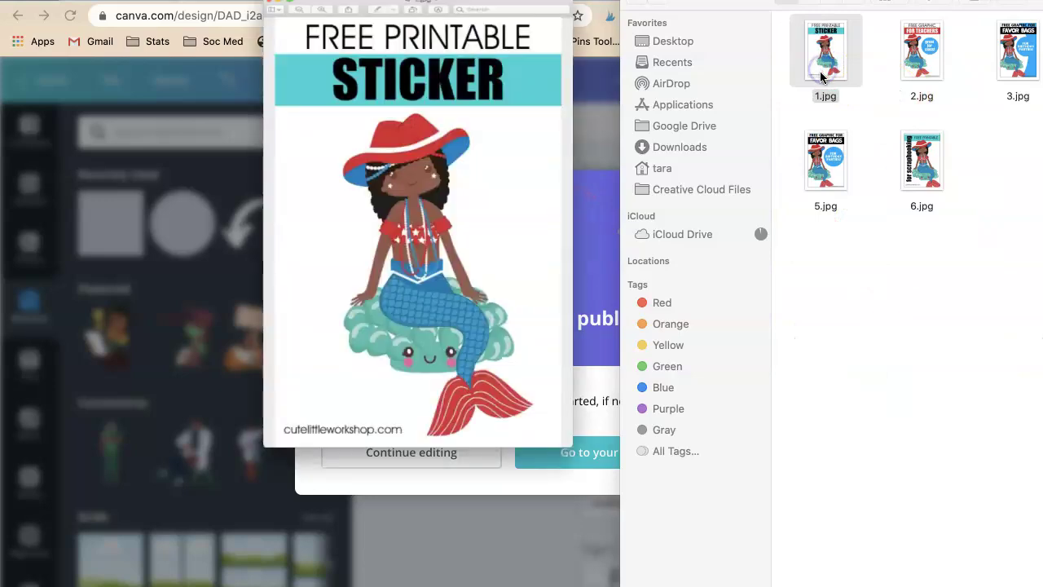
{"action": "key", "text": "super+q"}
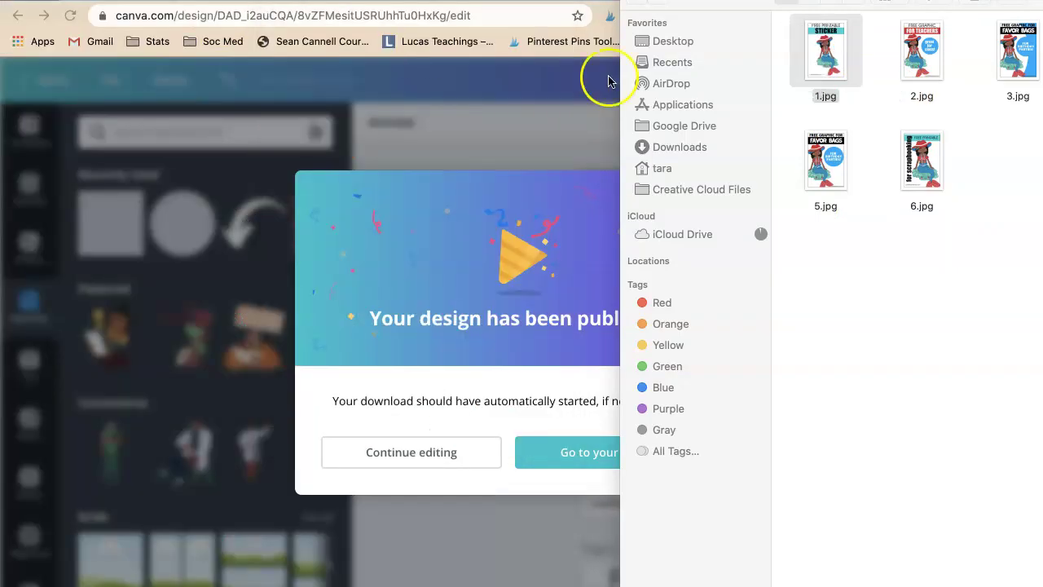
Rename 1.jpg to free-giveaway-mermaid-sticker-1.jpg.
{"action": "double_click", "coordinate": [819, 101]}
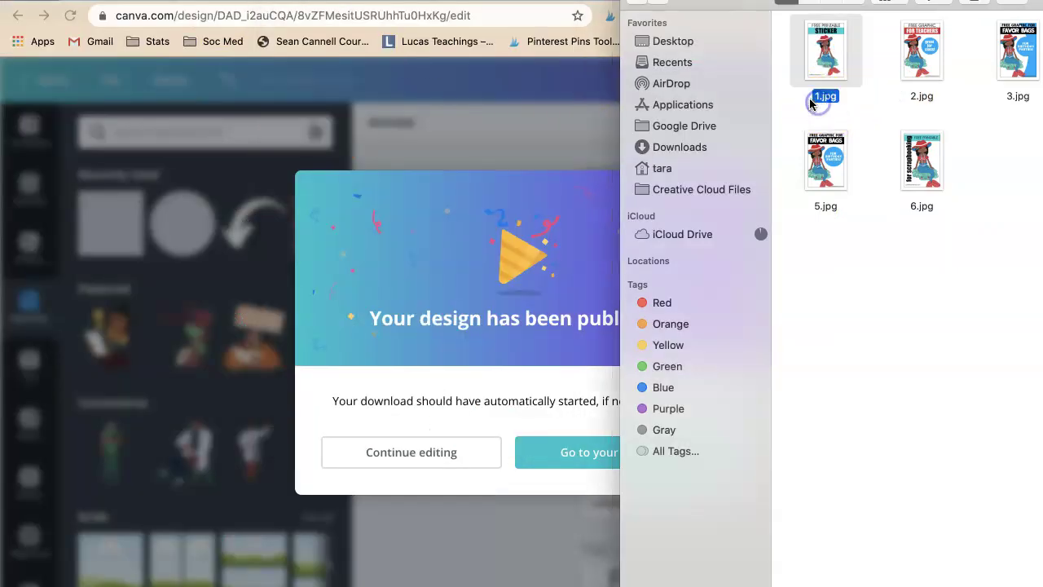
{"action": "left_click", "coordinate": [803, 102]}
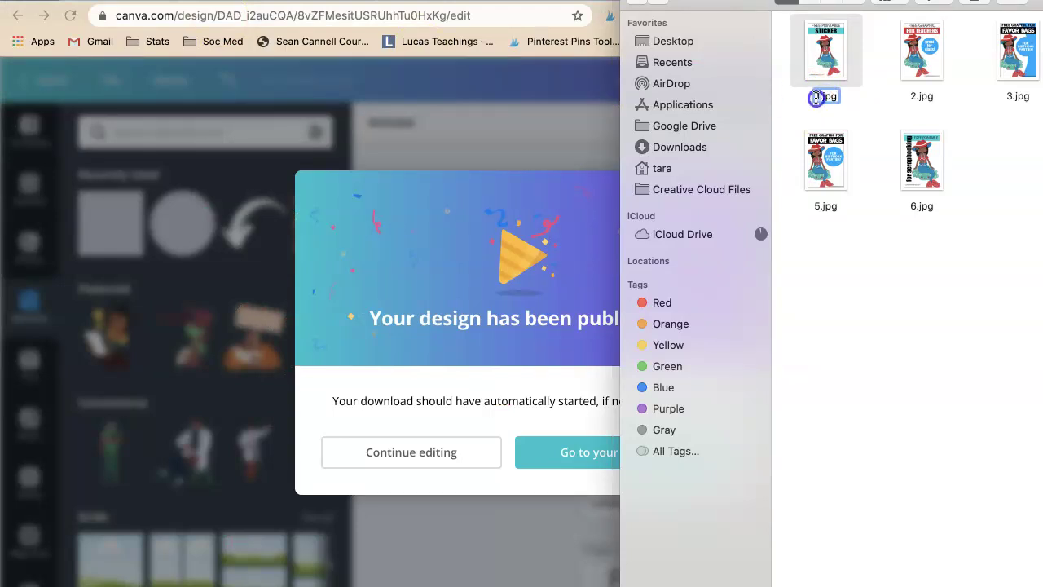
{"action": "left_click", "coordinate": [816, 97]}
{"action": "type", "text": "free-giveaway-"}
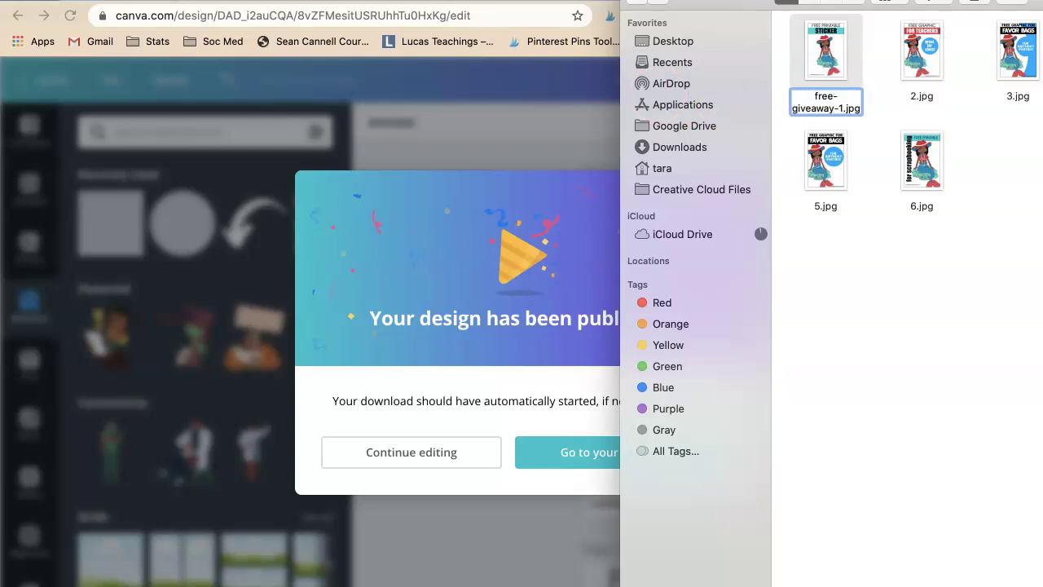
{"action": "type", "text": "mermaid-sticker"}
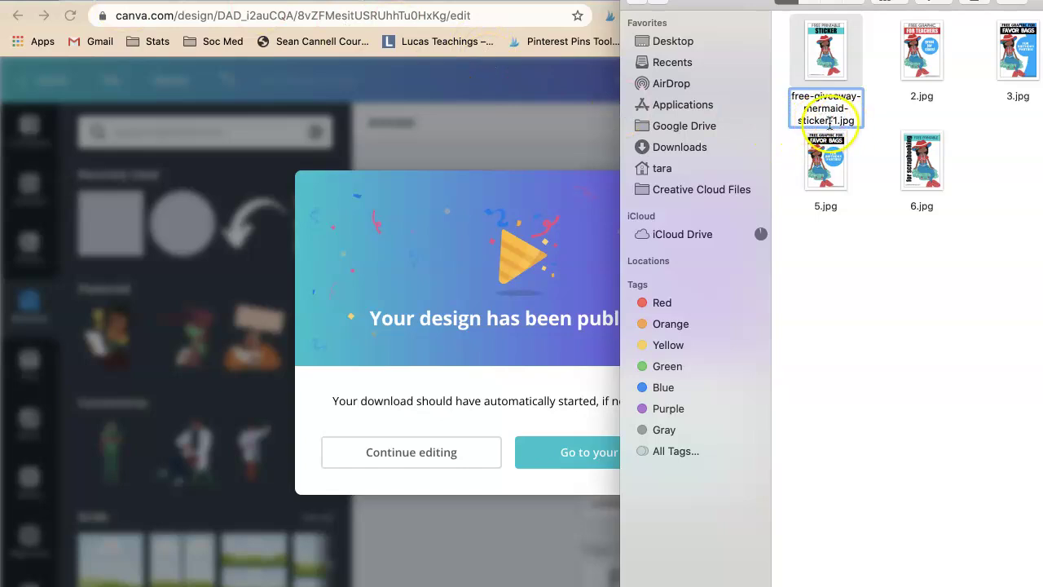
{"action": "left_click_drag", "start_coordinate": [833, 121], "coordinate": [791, 99]}
{"action": "key", "text": "super+c"}
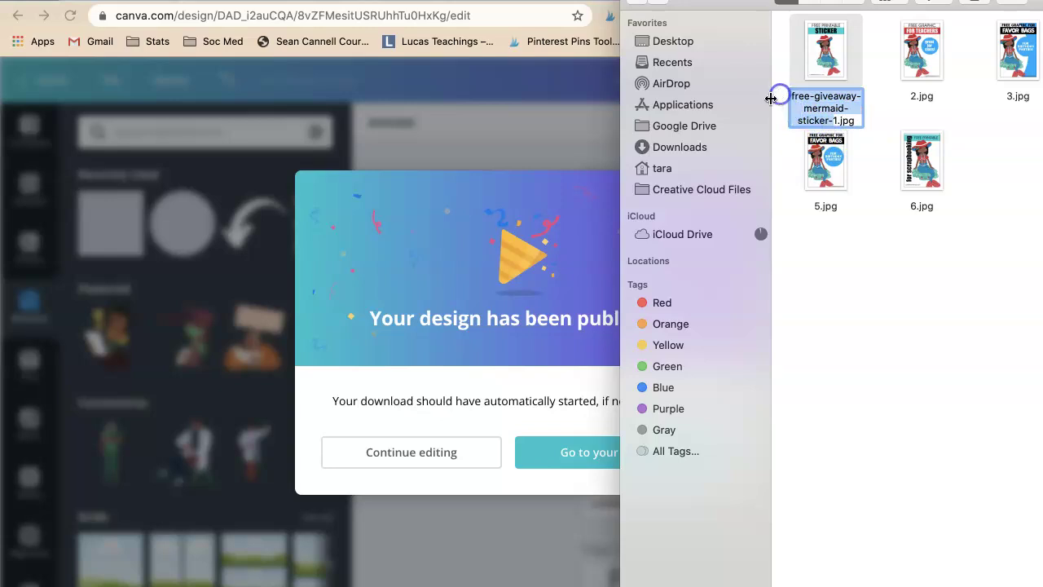
{"action": "left_click", "coordinate": [831, 205]}
Rename 2.jpg to free-giveaway-mermaid-sticker-2.jpg by pasting the new name.
{"action": "left_click", "coordinate": [826, 207]}
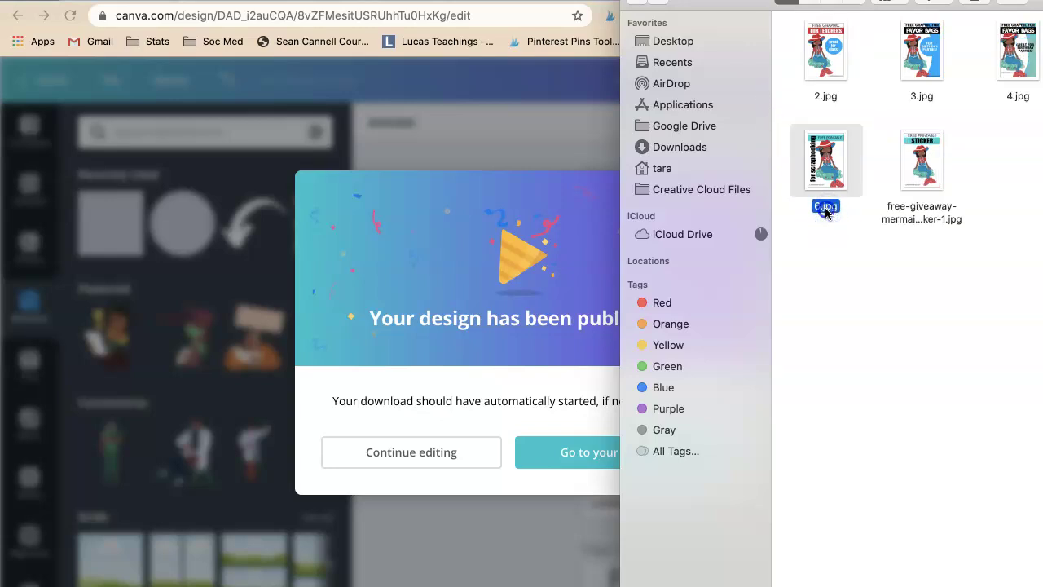
{"action": "left_click", "coordinate": [817, 96]}
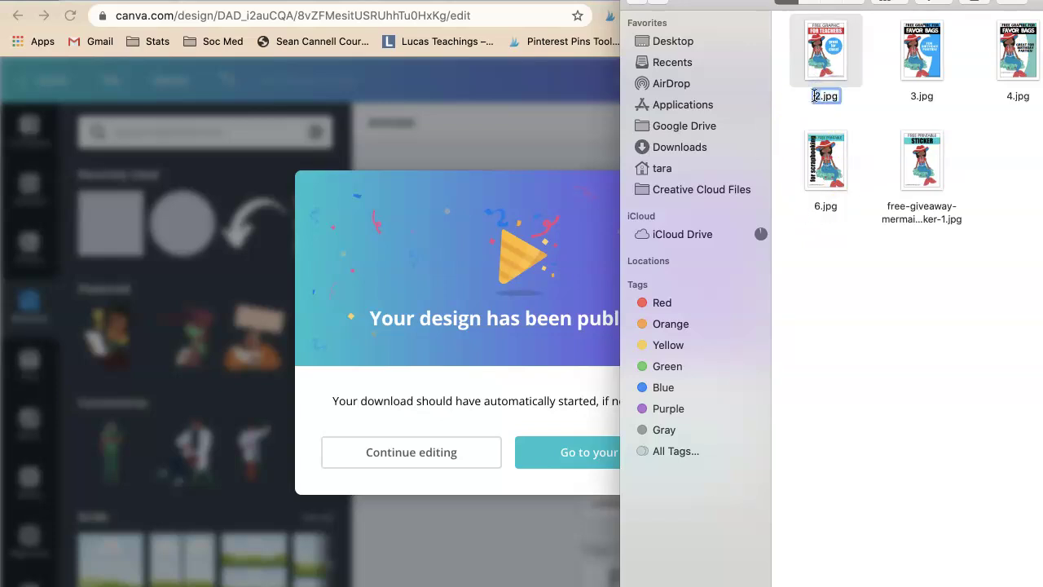
{"action": "key", "text": "super+v"}
{"action": "left_click", "coordinate": [914, 100]}
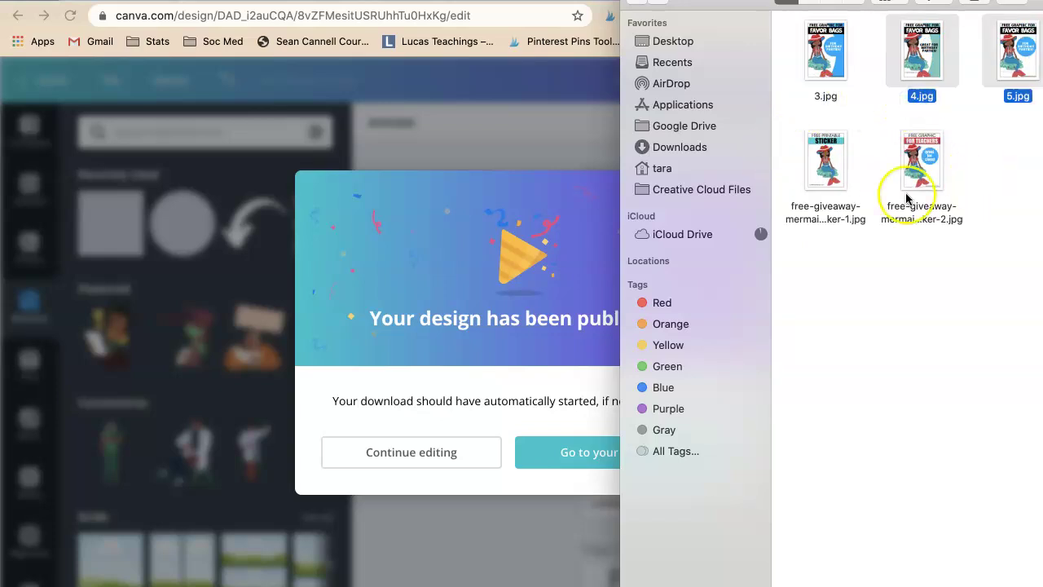
Return to Canva in Chrome and dismiss the 'Your design has been published' dialog.
{"action": "left_click", "coordinate": [382, 130]}
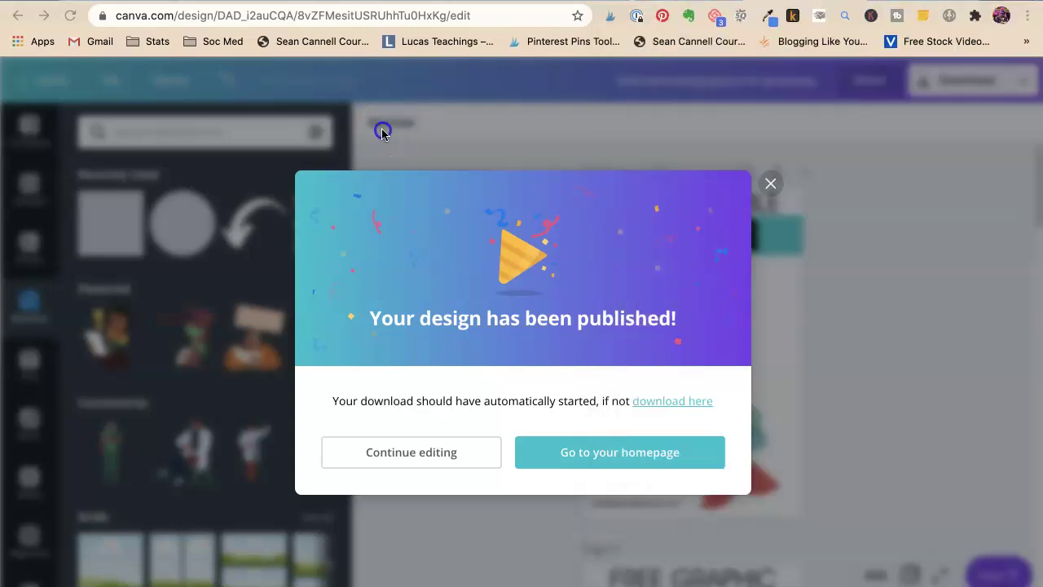
{"action": "left_click", "coordinate": [770, 189]}
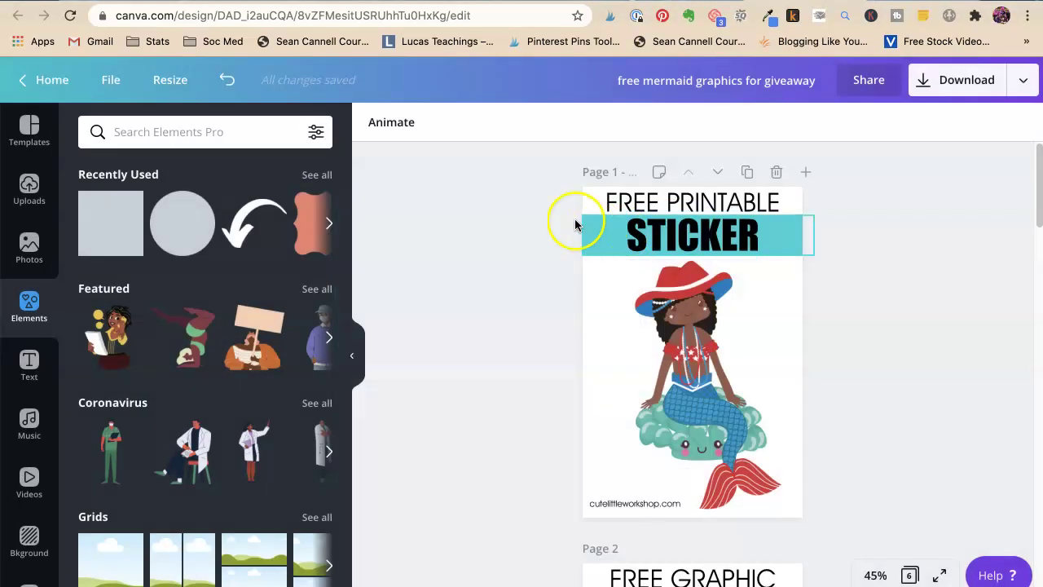